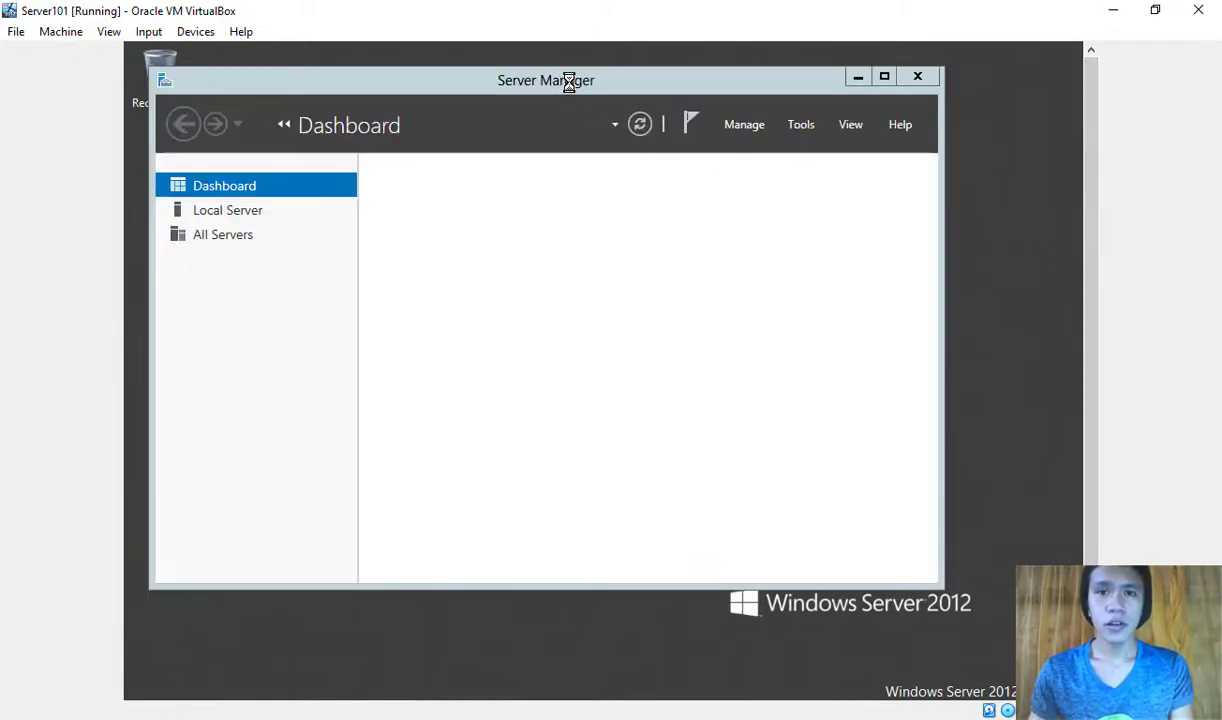
Step: Move the Server Manager window into place while the Dashboard welcome page loads
{"action": "left_click_drag", "start_coordinate": [570, 82], "coordinate": [625, 130]}
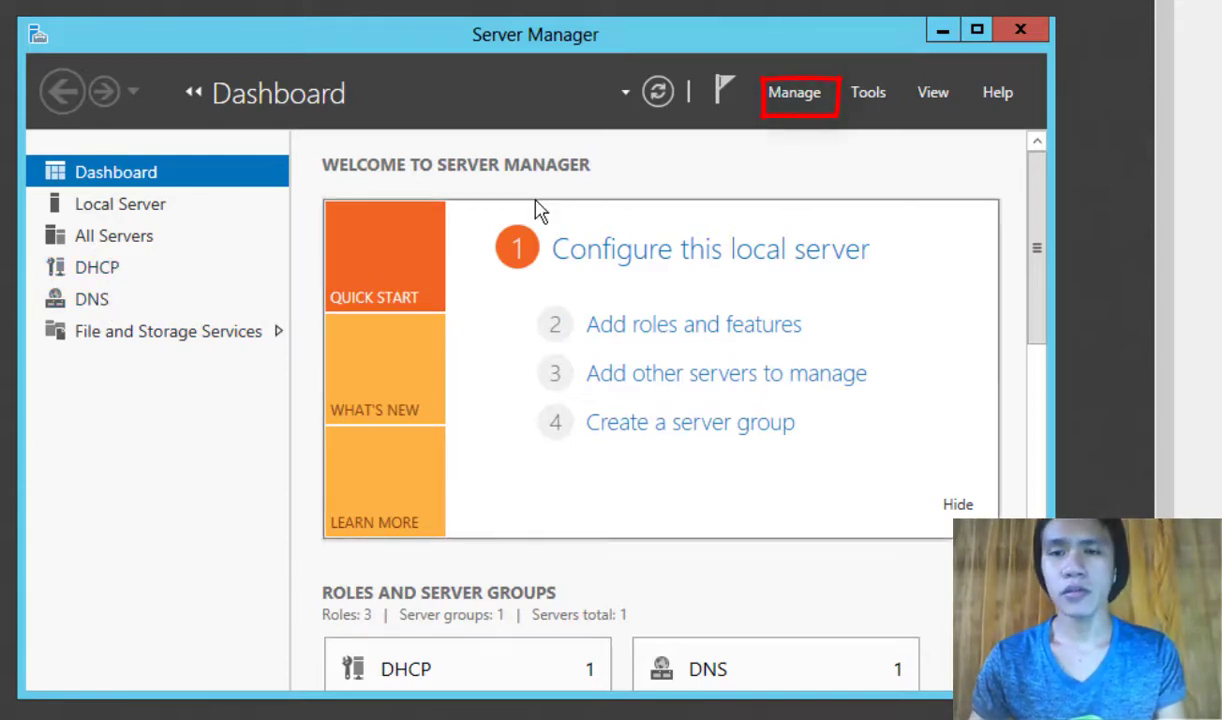
Step: Run Add Roles and Features as a role-based install on Server101, ticking AD DS with its management features
{"action": "left_click", "coordinate": [797, 93]}
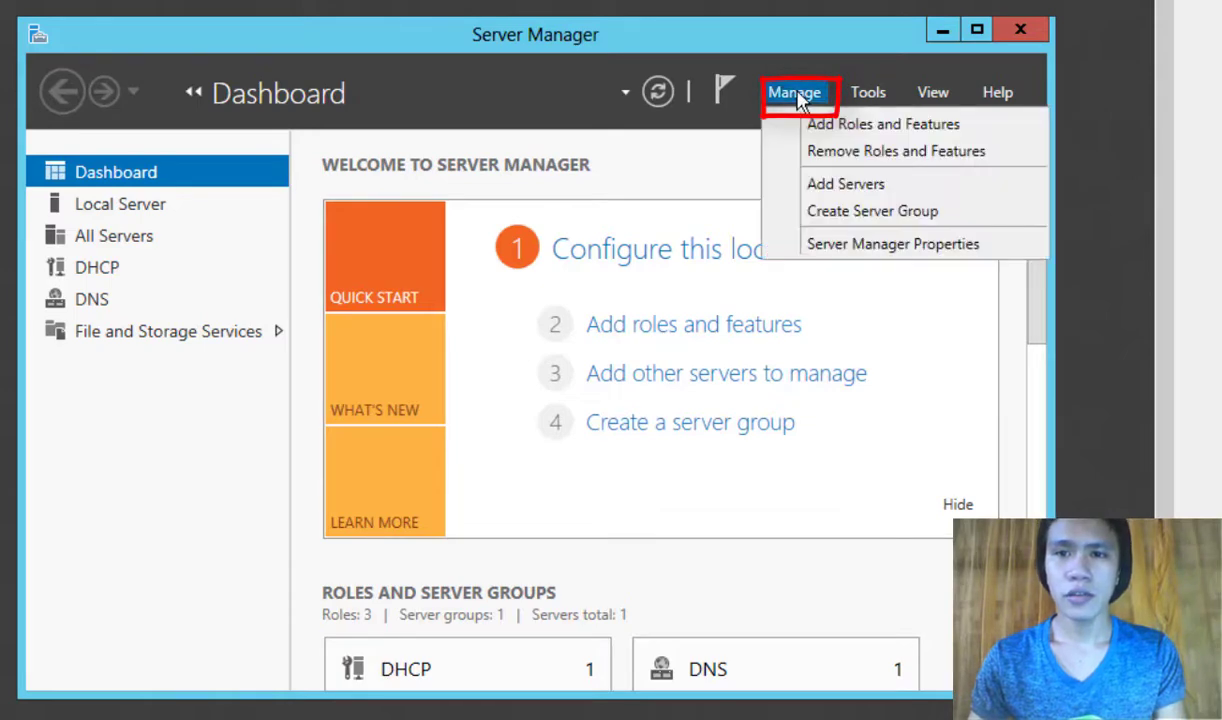
{"action": "left_click", "coordinate": [840, 126]}
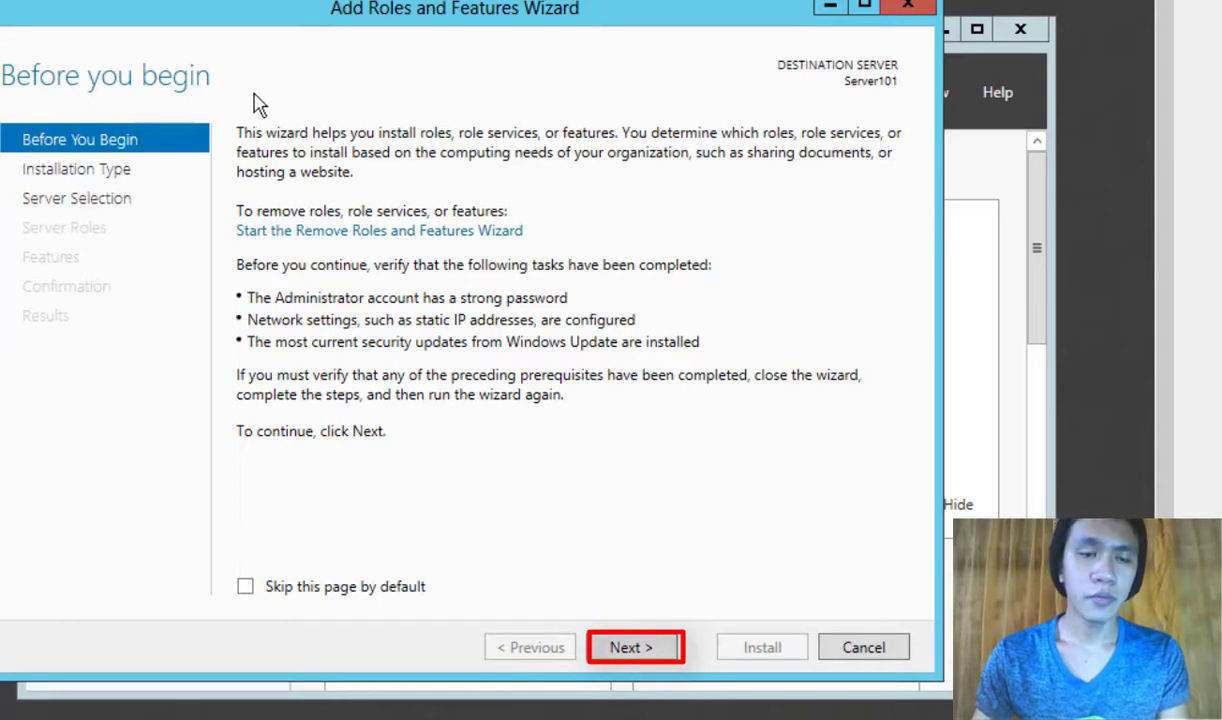
{"action": "left_click", "coordinate": [624, 645]}
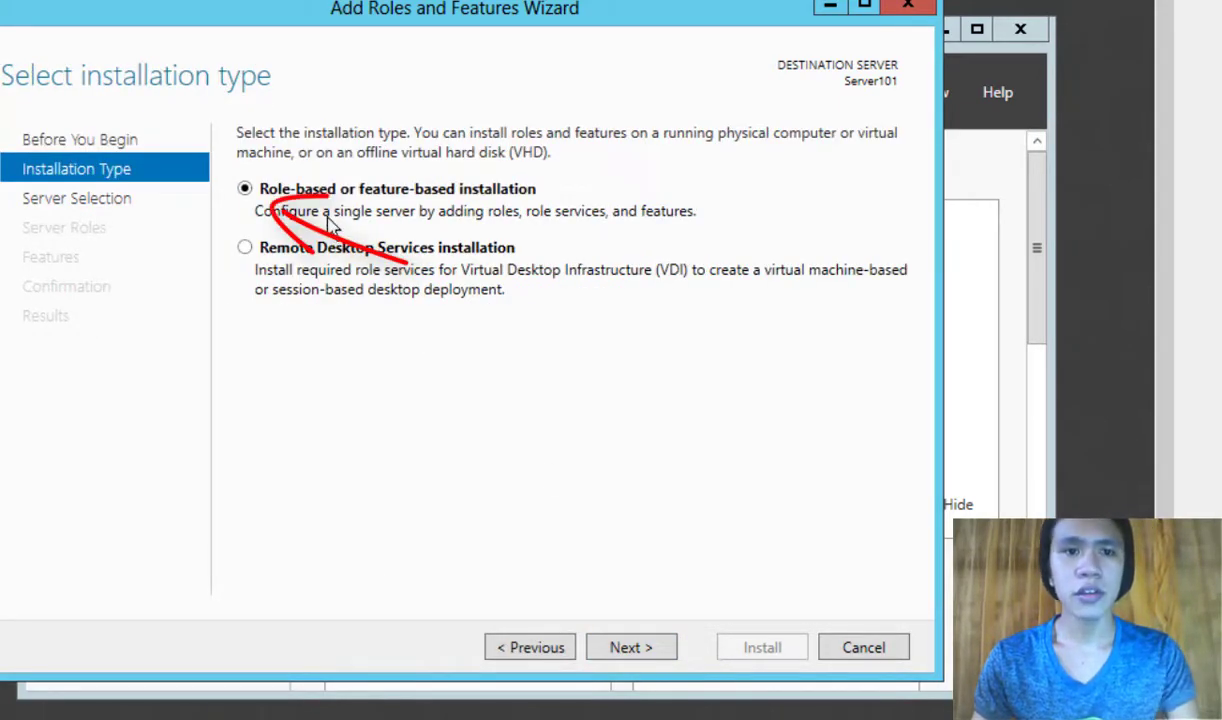
{"action": "left_click", "coordinate": [655, 650]}
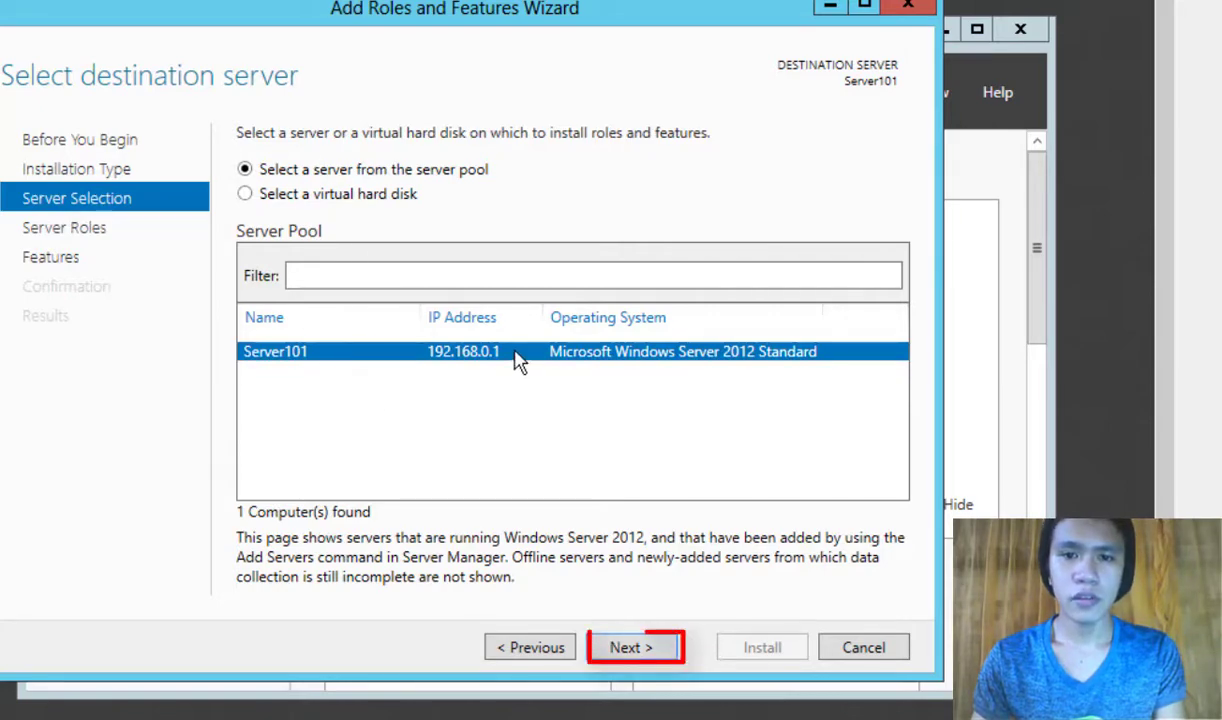
{"action": "left_click", "coordinate": [640, 648]}
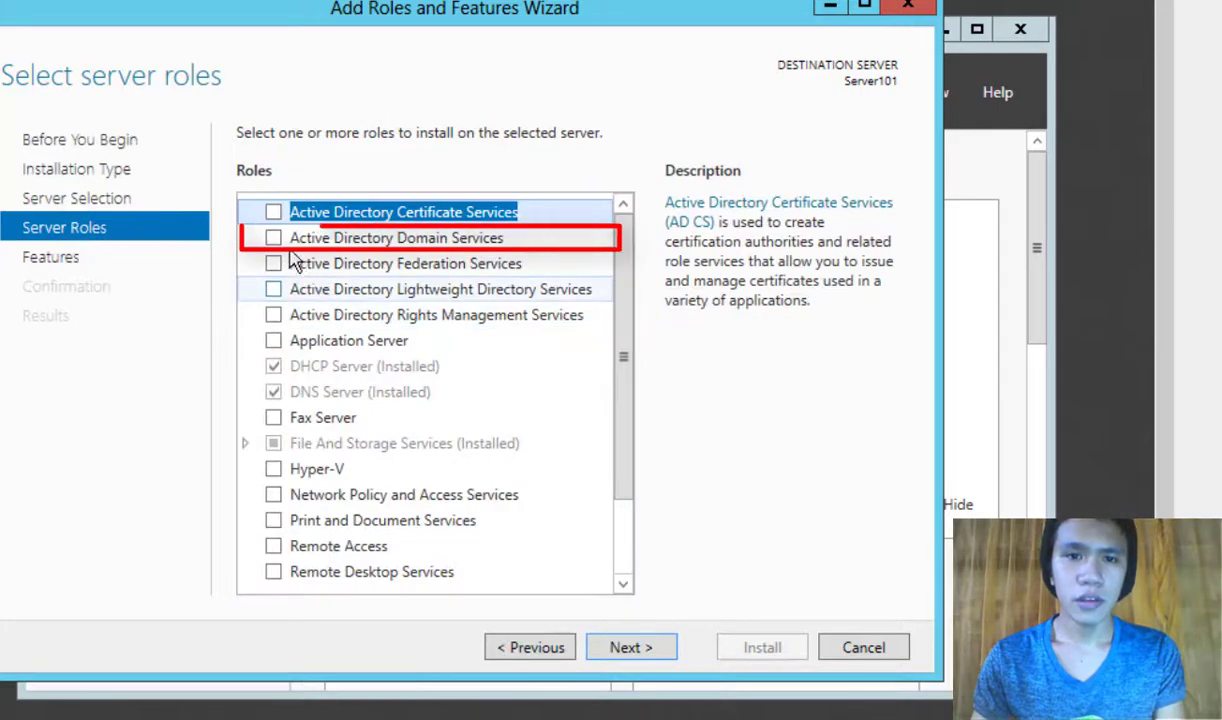
{"action": "left_click", "coordinate": [277, 243]}
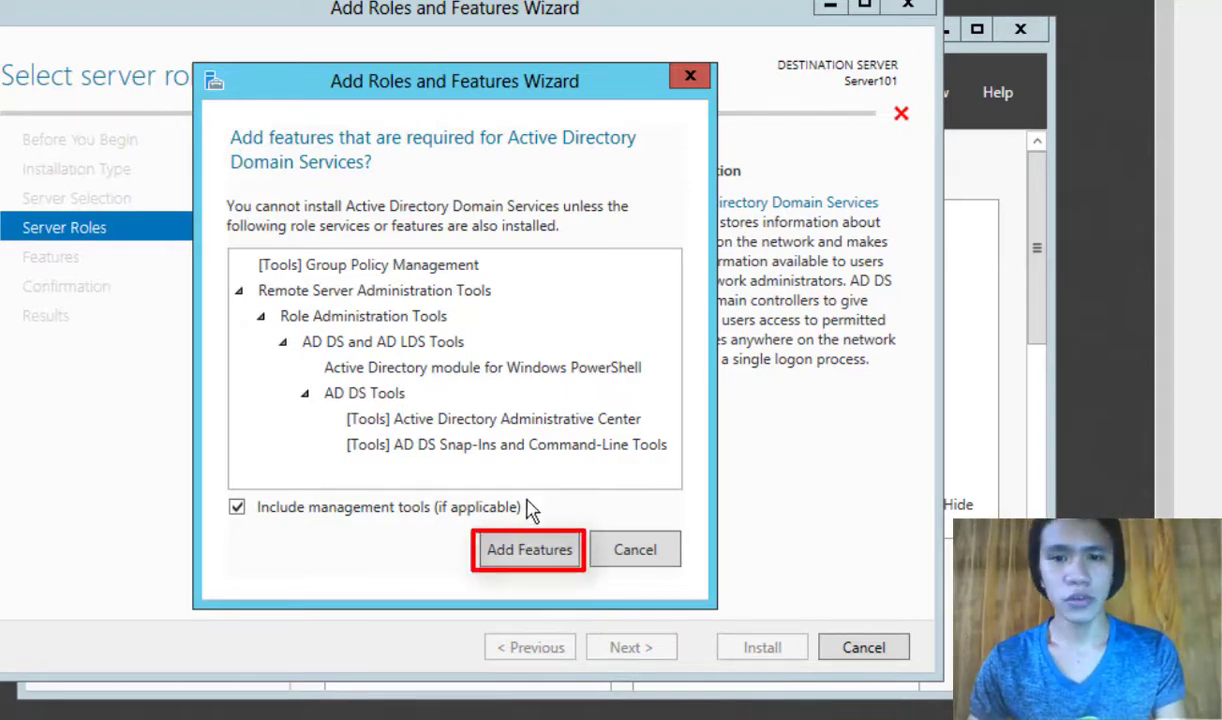
{"action": "left_click", "coordinate": [521, 553]}
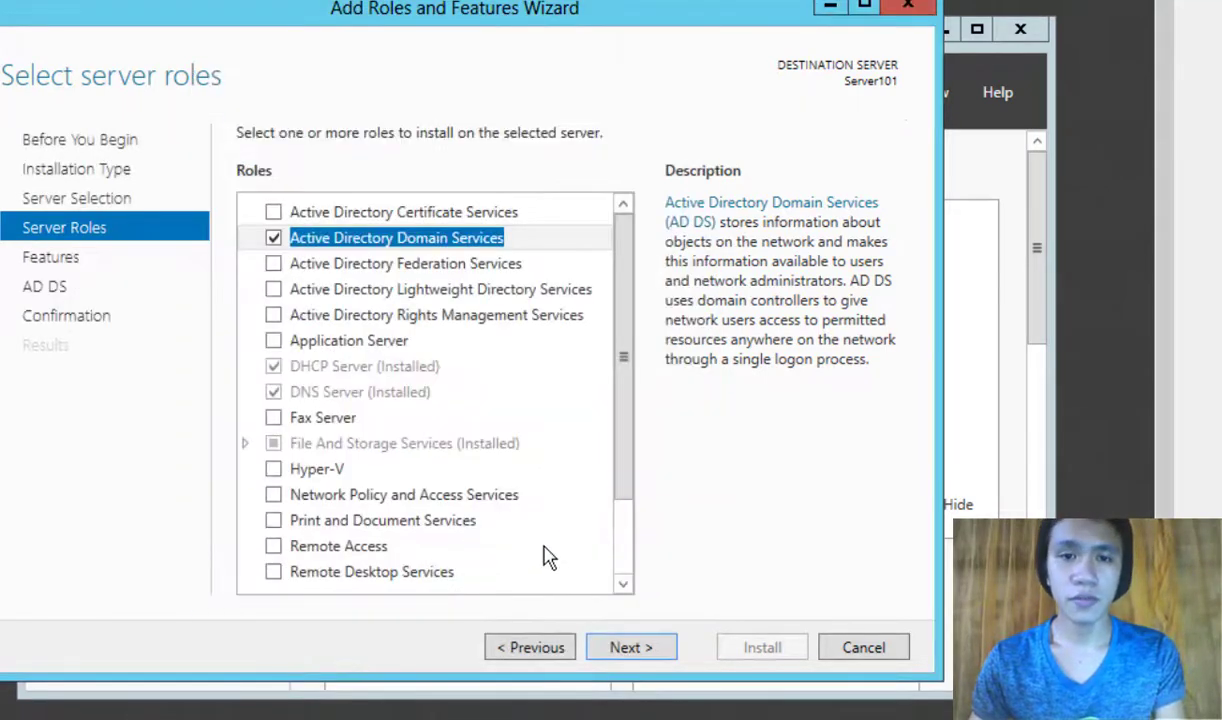
{"action": "left_click", "coordinate": [647, 643]}
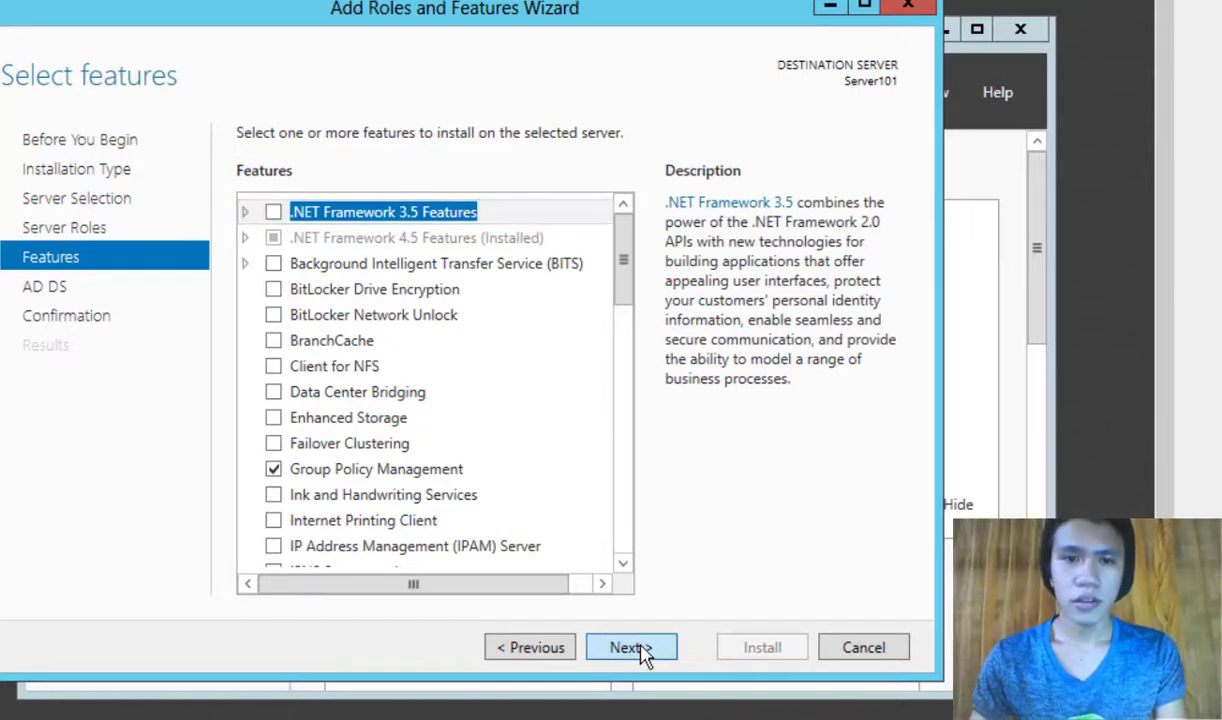
{"action": "left_click", "coordinate": [643, 652]}
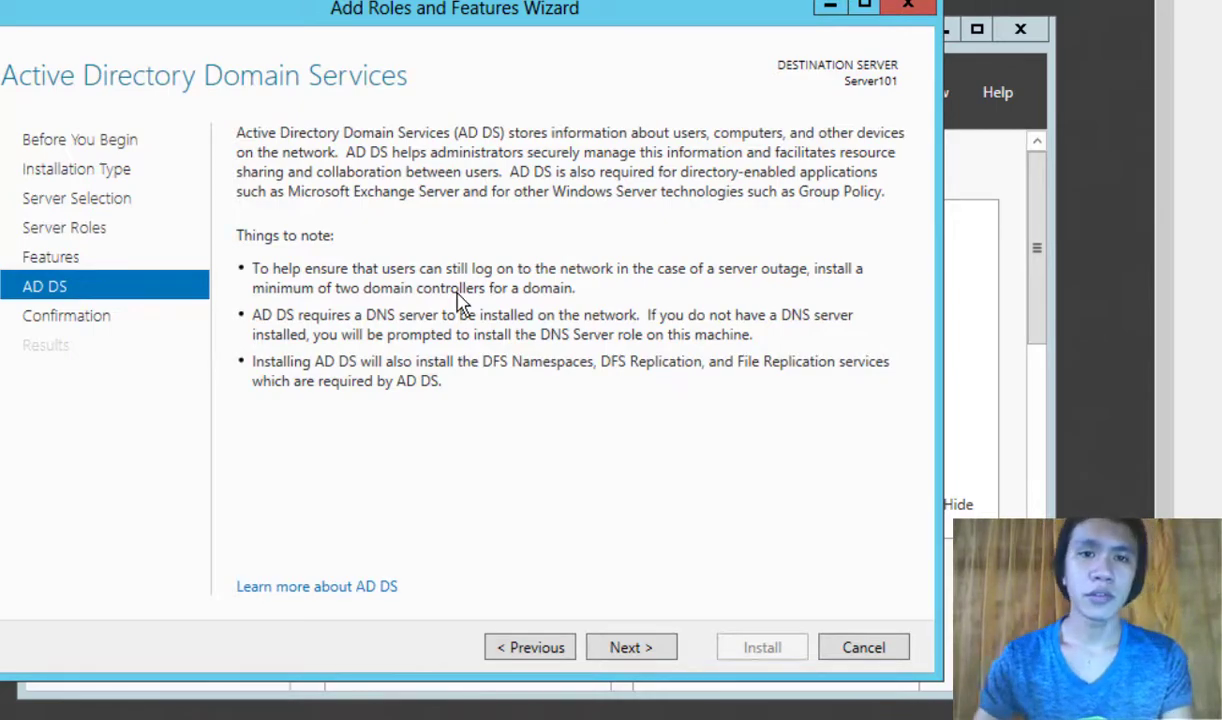
Step: Advance the wizard from the AD DS page to Confirm installation selections
{"action": "left_click_drag", "start_coordinate": [423, 16], "coordinate": [476, 14]}
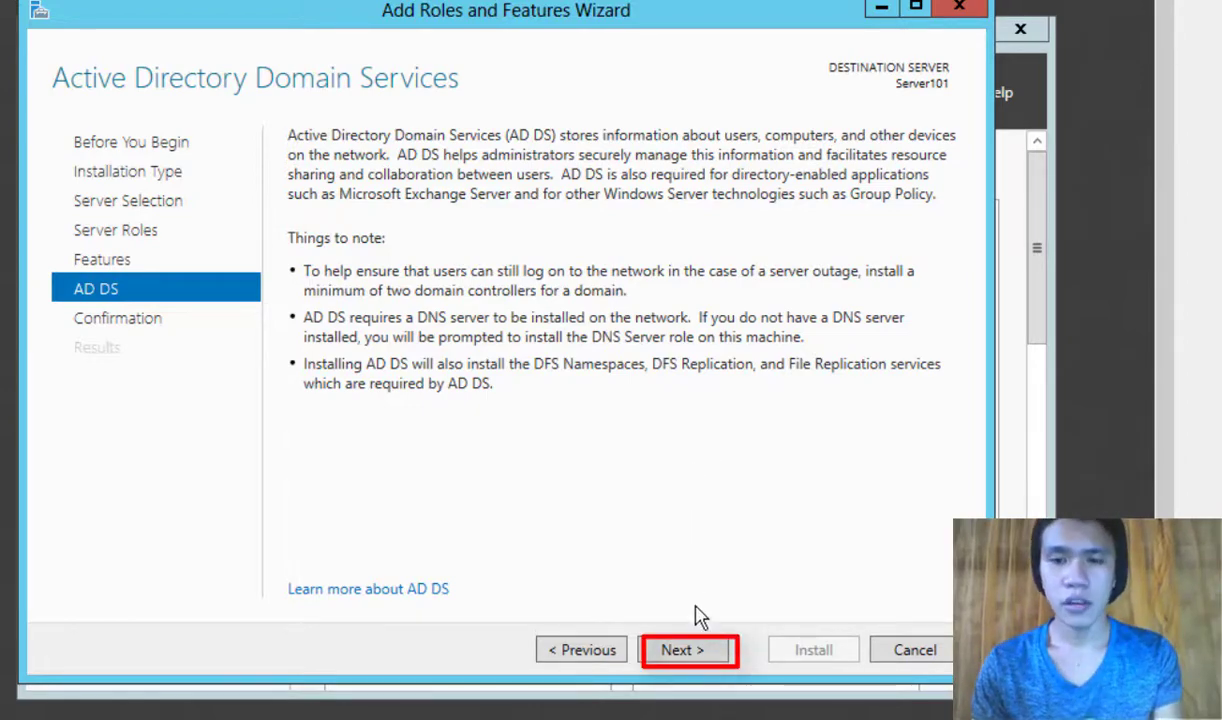
{"action": "left_click", "coordinate": [700, 649]}
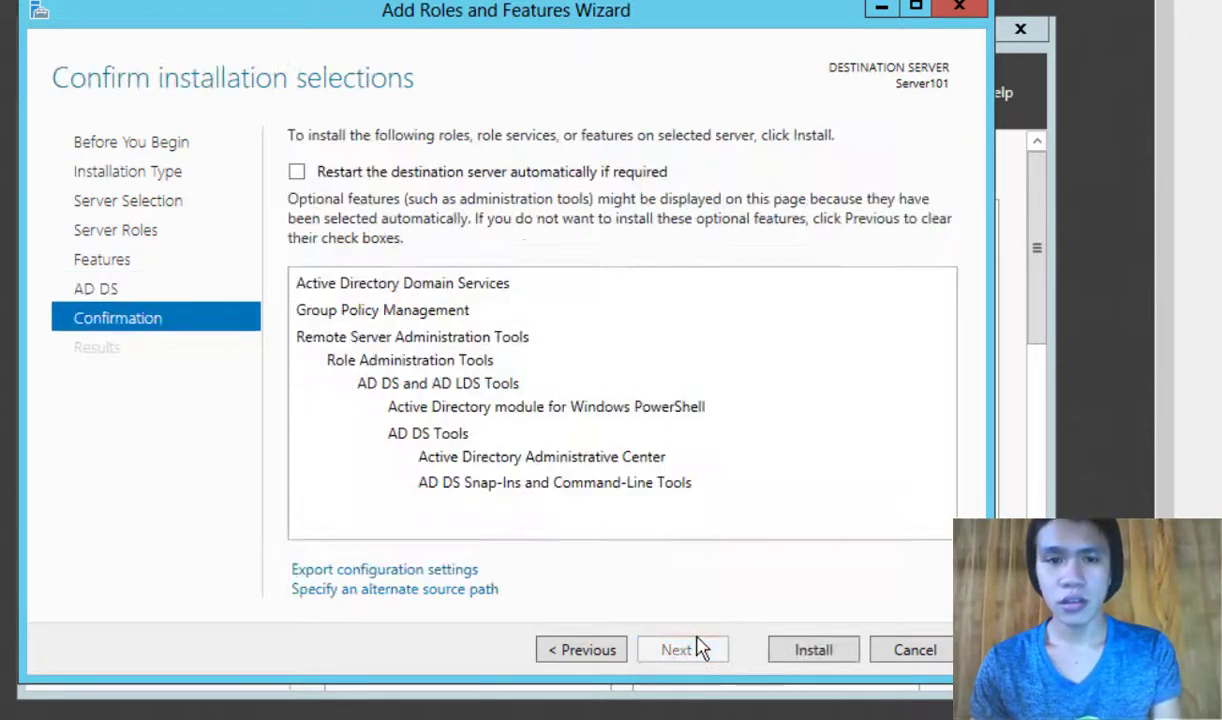
Step: Allow automatic restart of Server101 and install AD DS with Group Policy Management and tools
{"action": "left_click", "coordinate": [475, 180]}
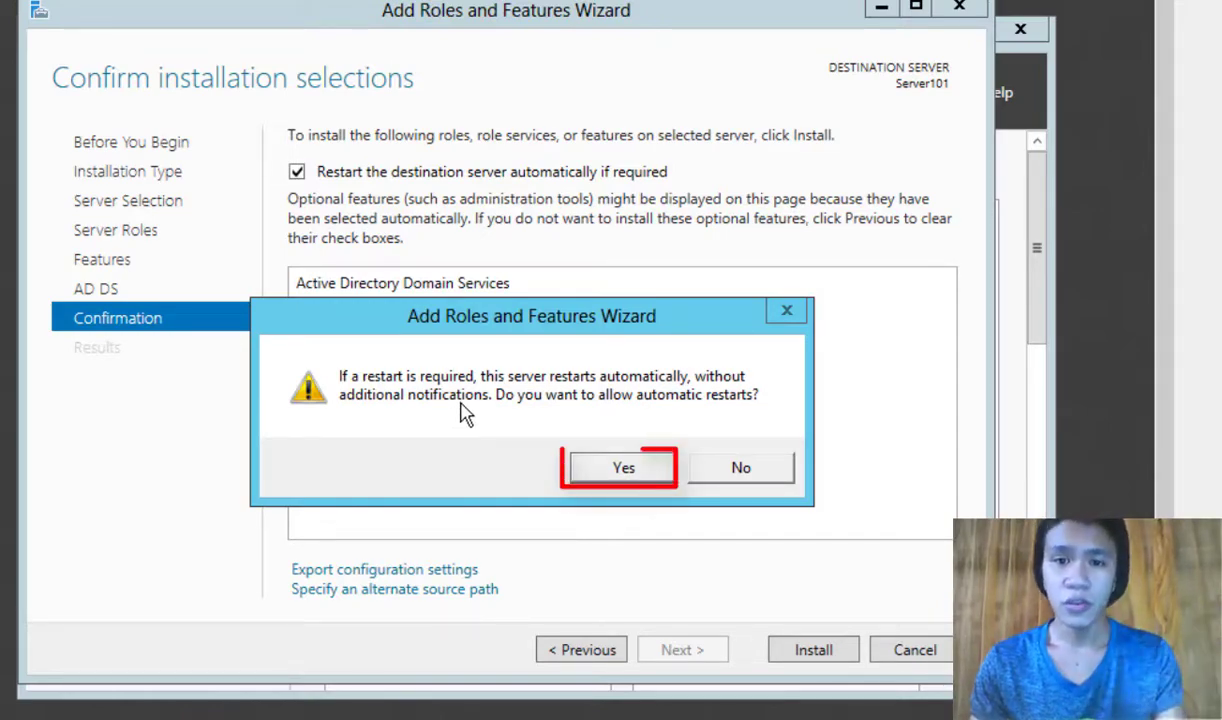
{"action": "left_click", "coordinate": [586, 476]}
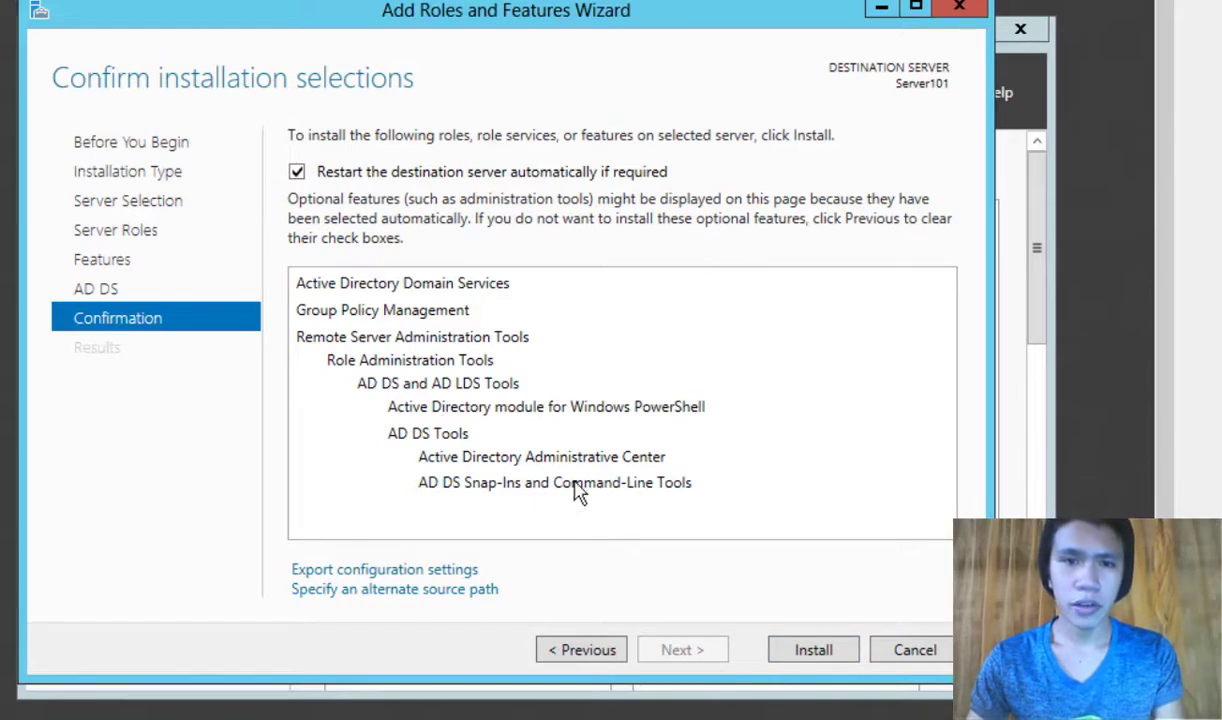
{"action": "left_click", "coordinate": [816, 651]}
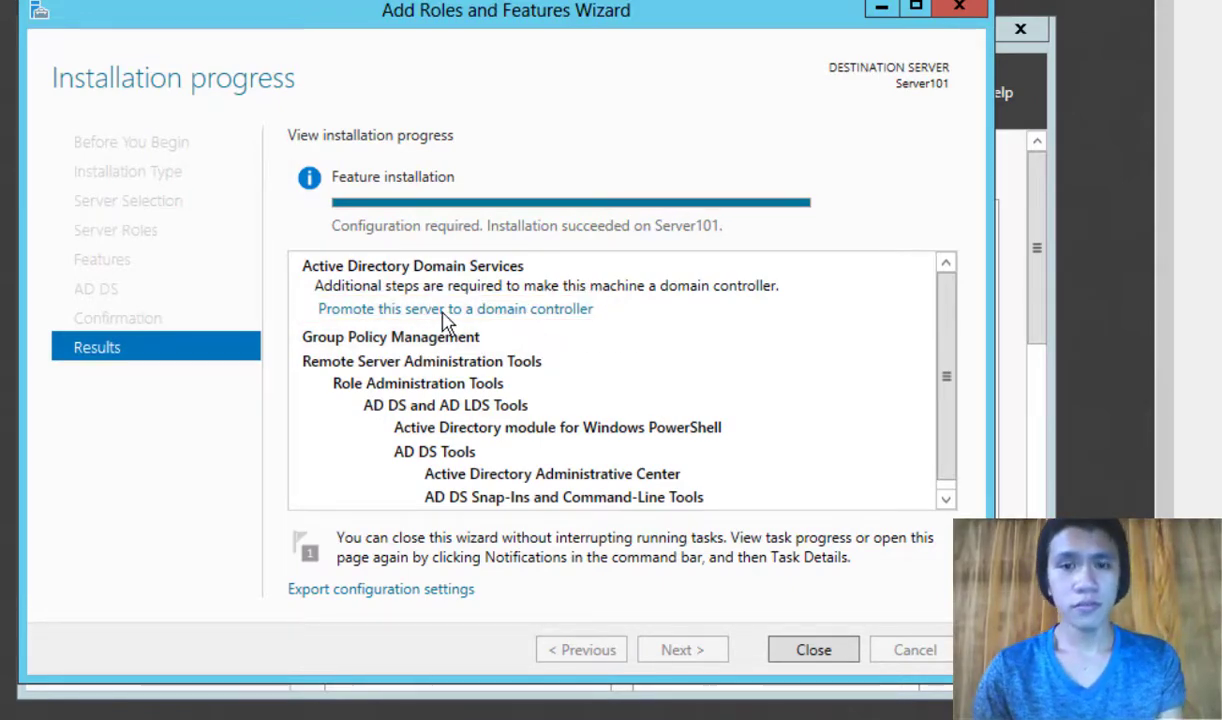
Step: Start promotion, add a new forest with root domain itmstr.com, and continue to Domain Controller Options
{"action": "left_click", "coordinate": [527, 297]}
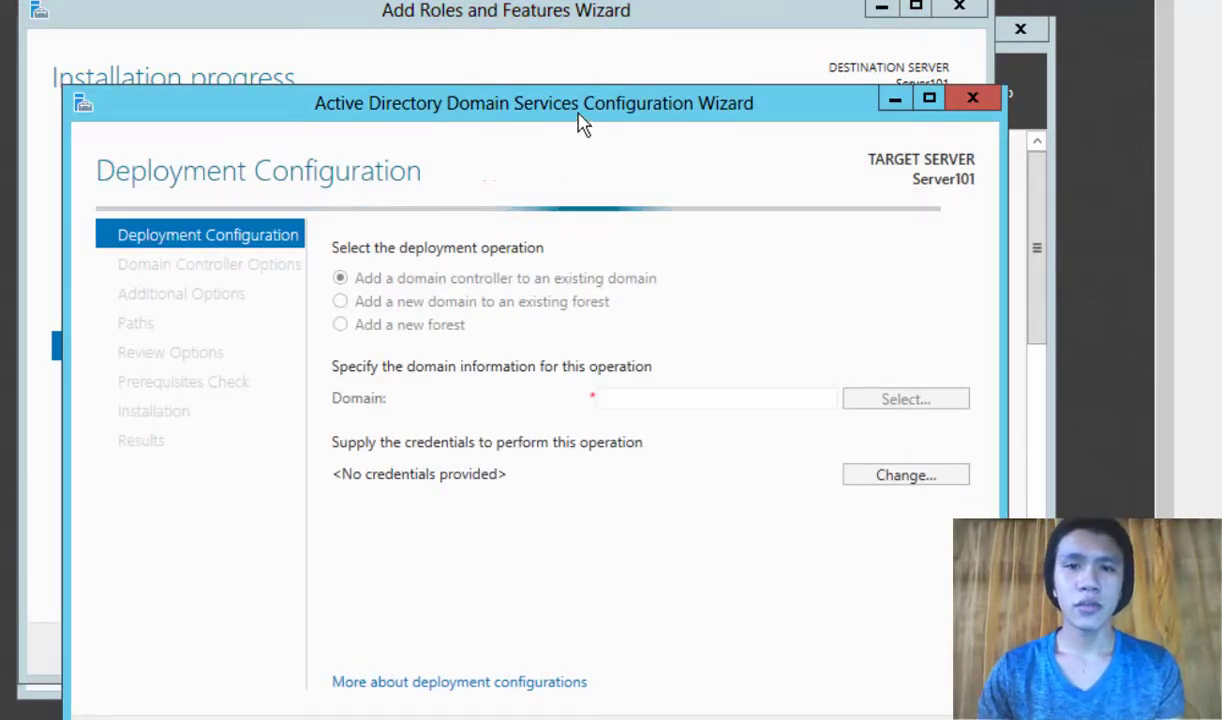
{"action": "left_click_drag", "start_coordinate": [582, 112], "coordinate": [589, 60]}
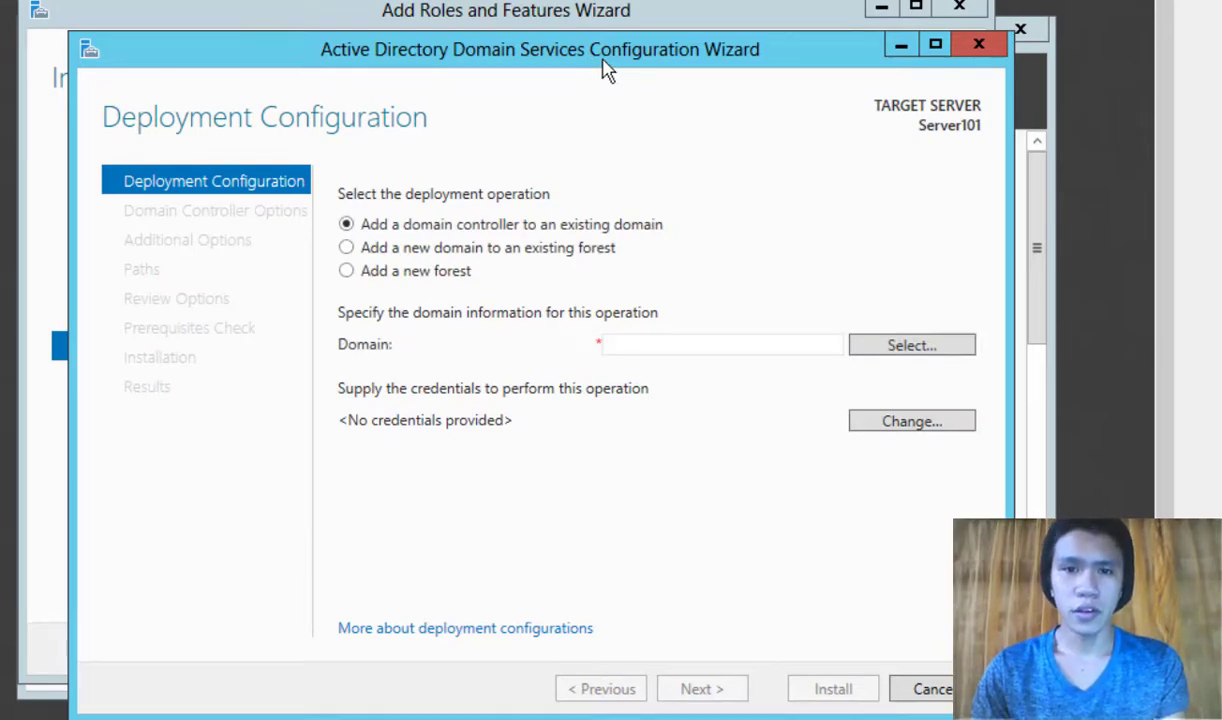
{"action": "left_click_drag", "start_coordinate": [570, 68], "coordinate": [584, 46]}
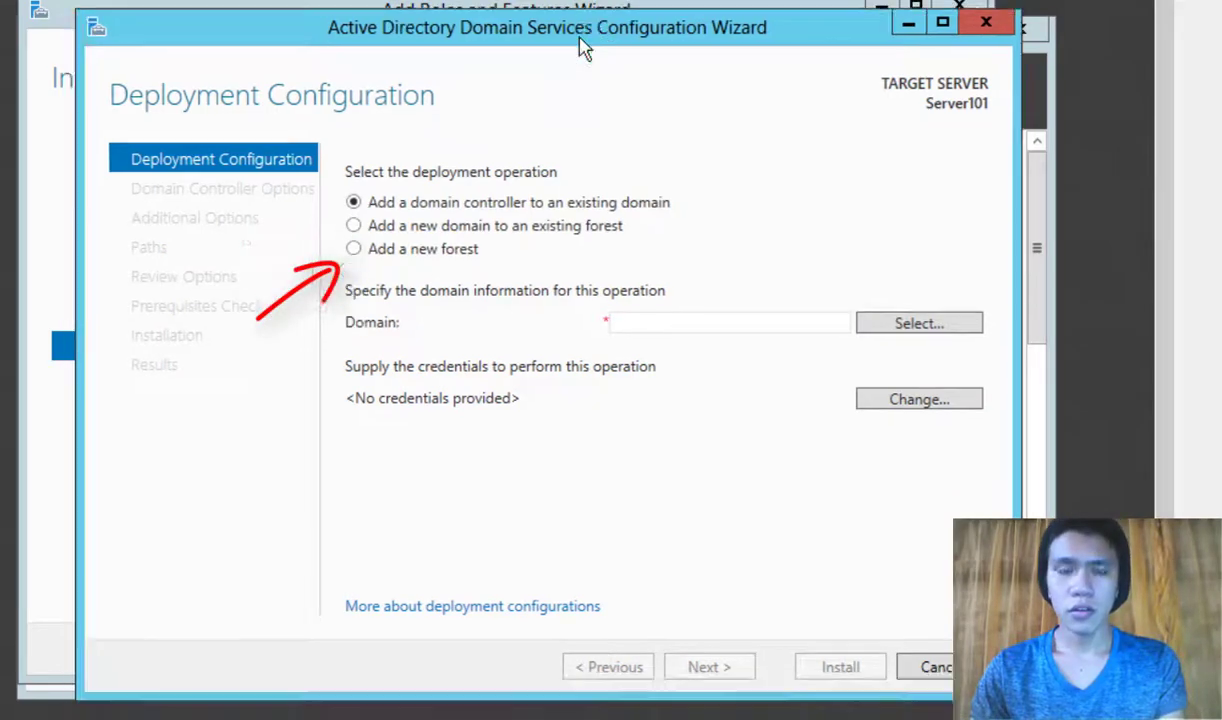
{"action": "left_click", "coordinate": [388, 260]}
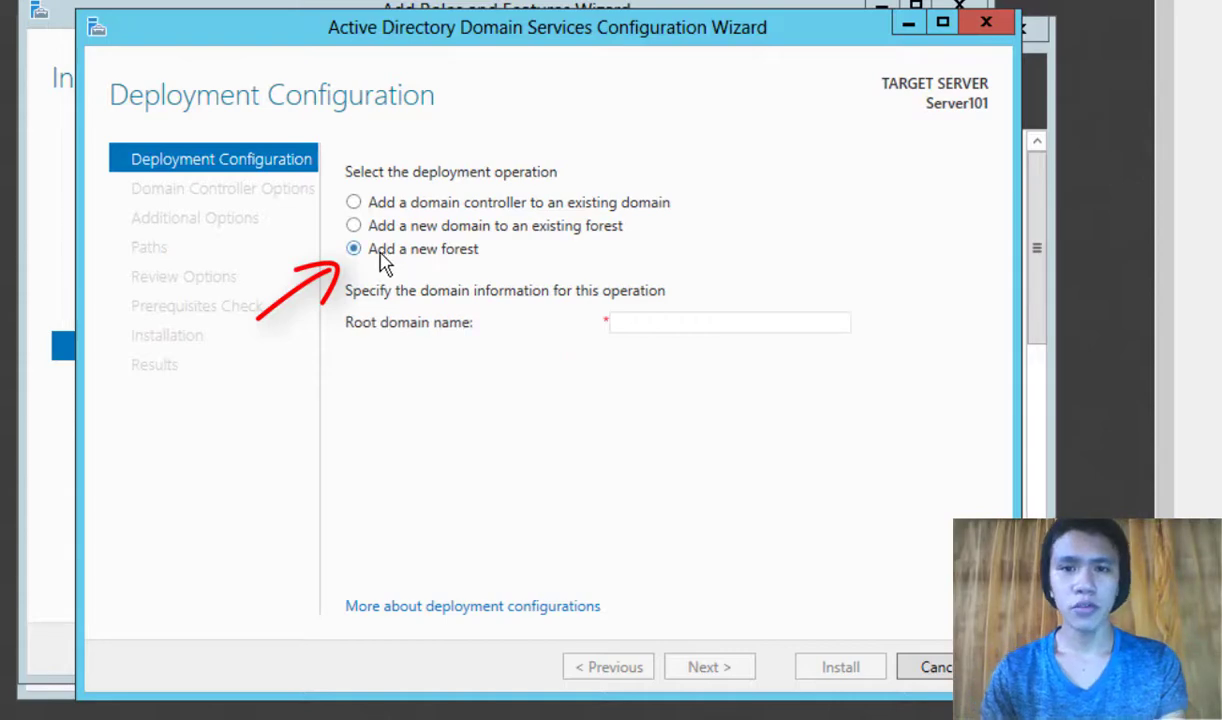
{"action": "left_click", "coordinate": [727, 324]}
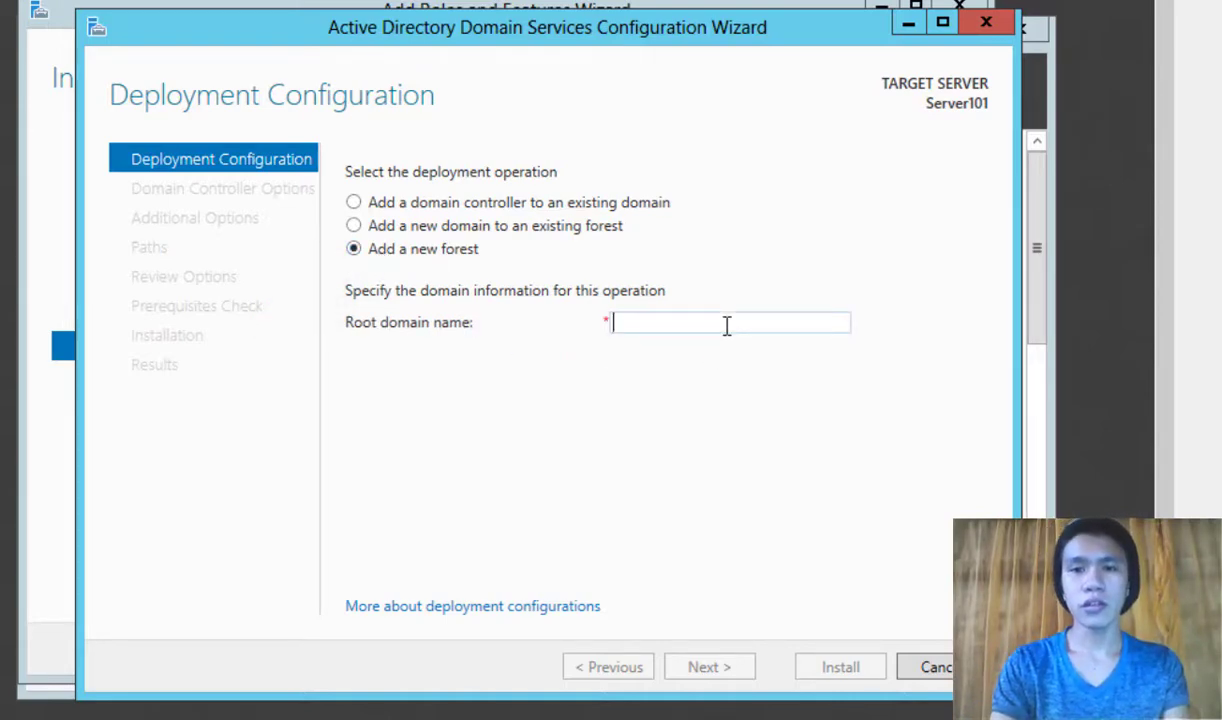
{"action": "type", "text": "it"}
{"action": "key", "text": "BackSpace"}
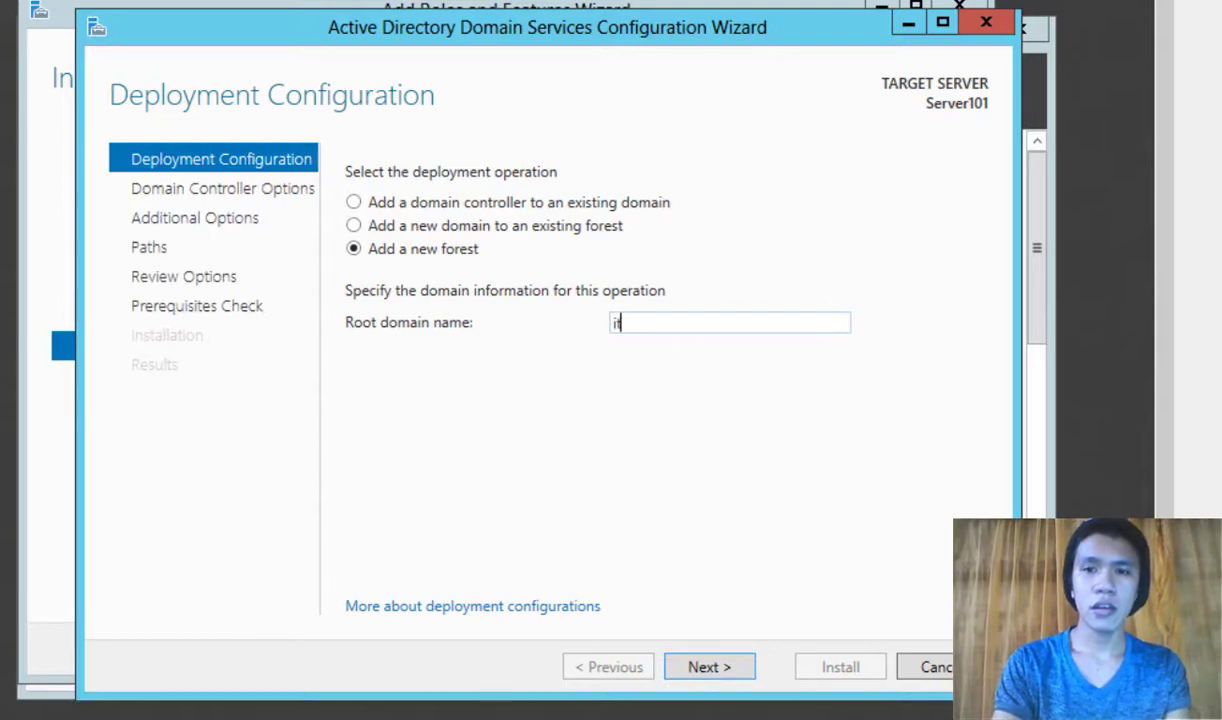
{"action": "type", "text": "tmster.c"}
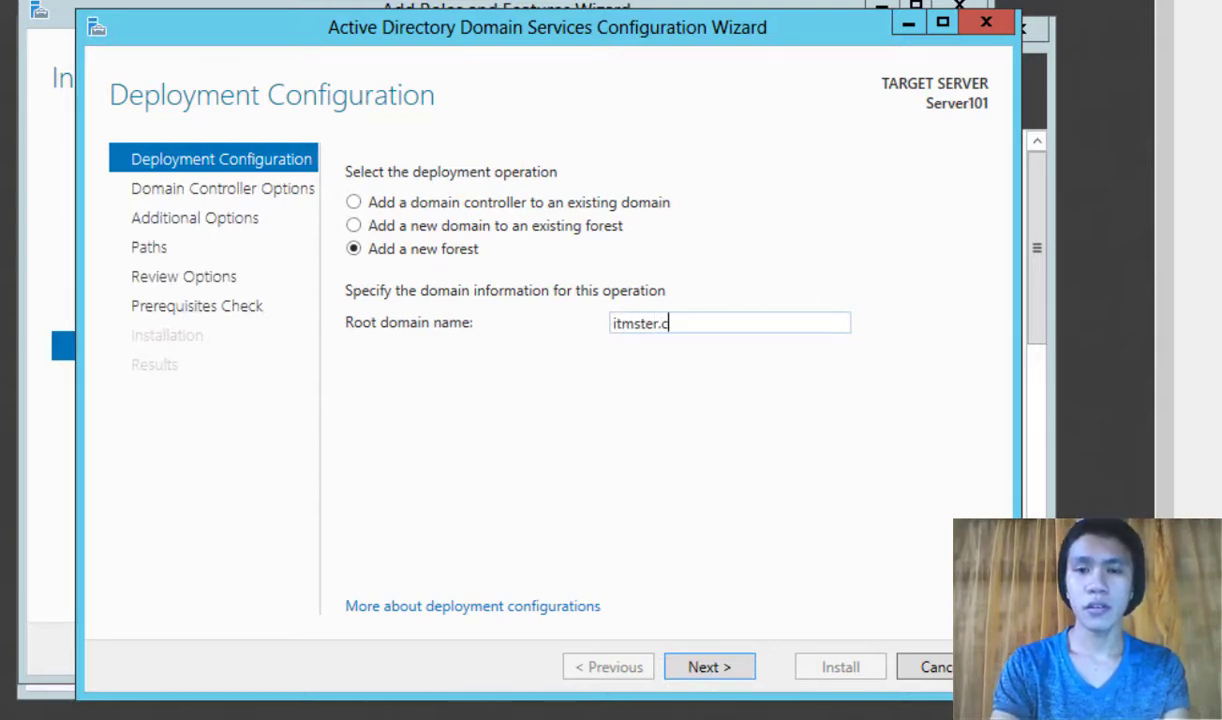
{"action": "key", "text": "BackSpace"}
{"action": "key", "text": "BackSpace"}
{"action": "key", "text": "BackSpace"}
{"action": "key", "text": "BackSpace"}
{"action": "type", "text": "r.com"}
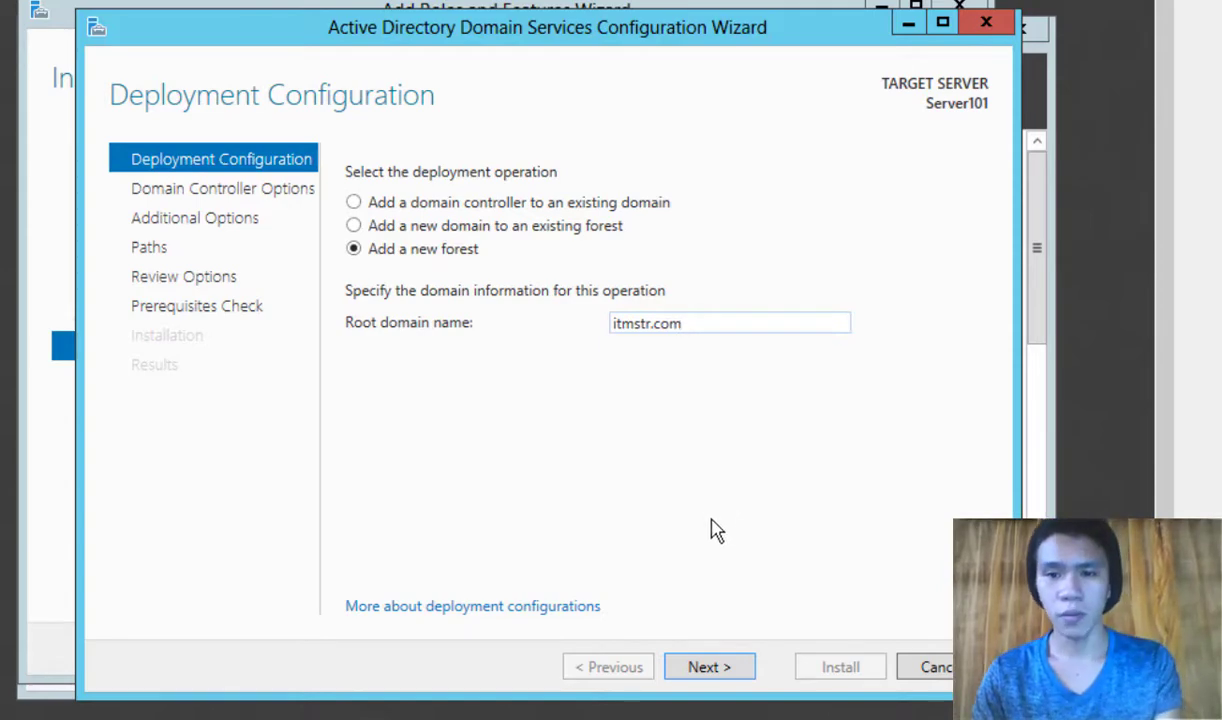
{"action": "left_click", "coordinate": [714, 668]}
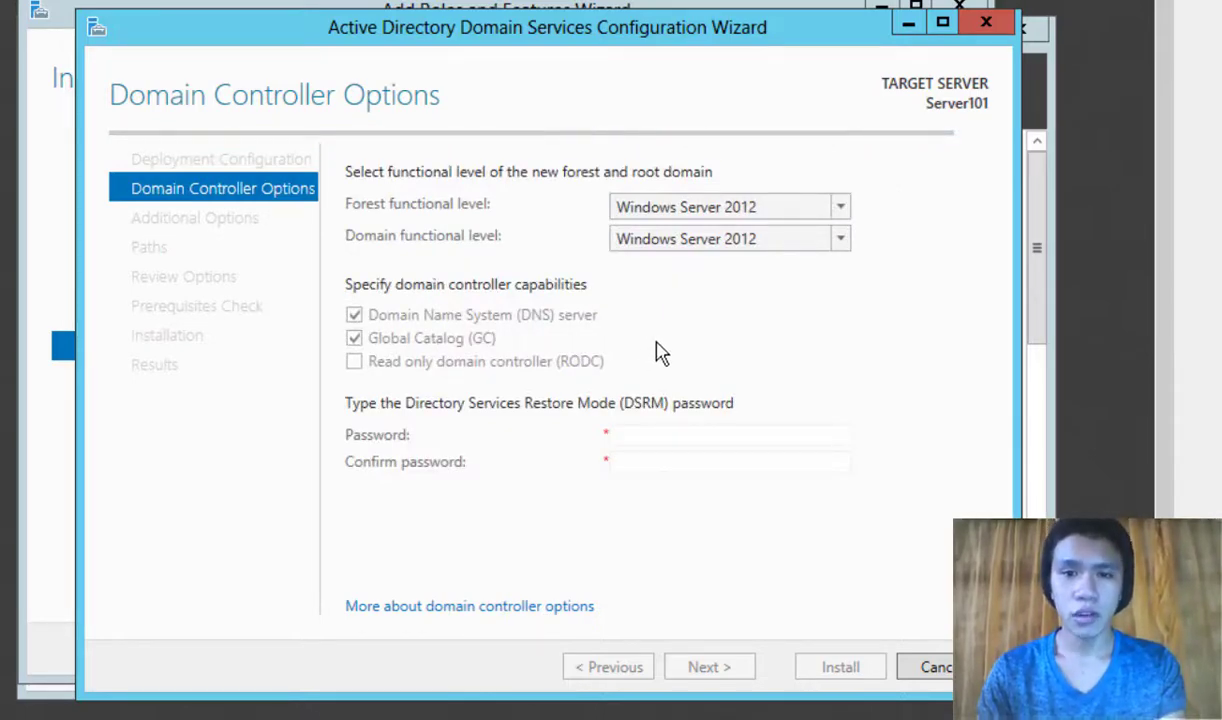
Step: Enter and confirm the DSRM password, then continue to DNS Options
{"action": "left_click", "coordinate": [635, 435]}
{"action": "type", "text": "•••••"}
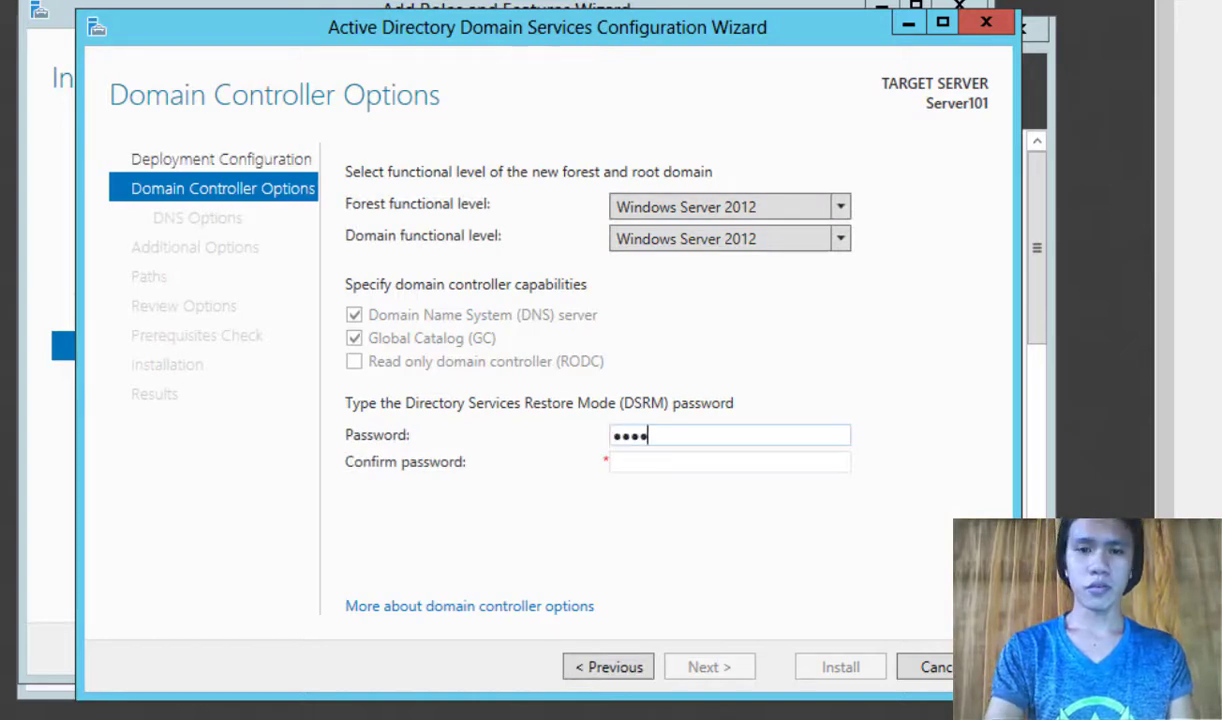
{"action": "type", "text": "••••"}
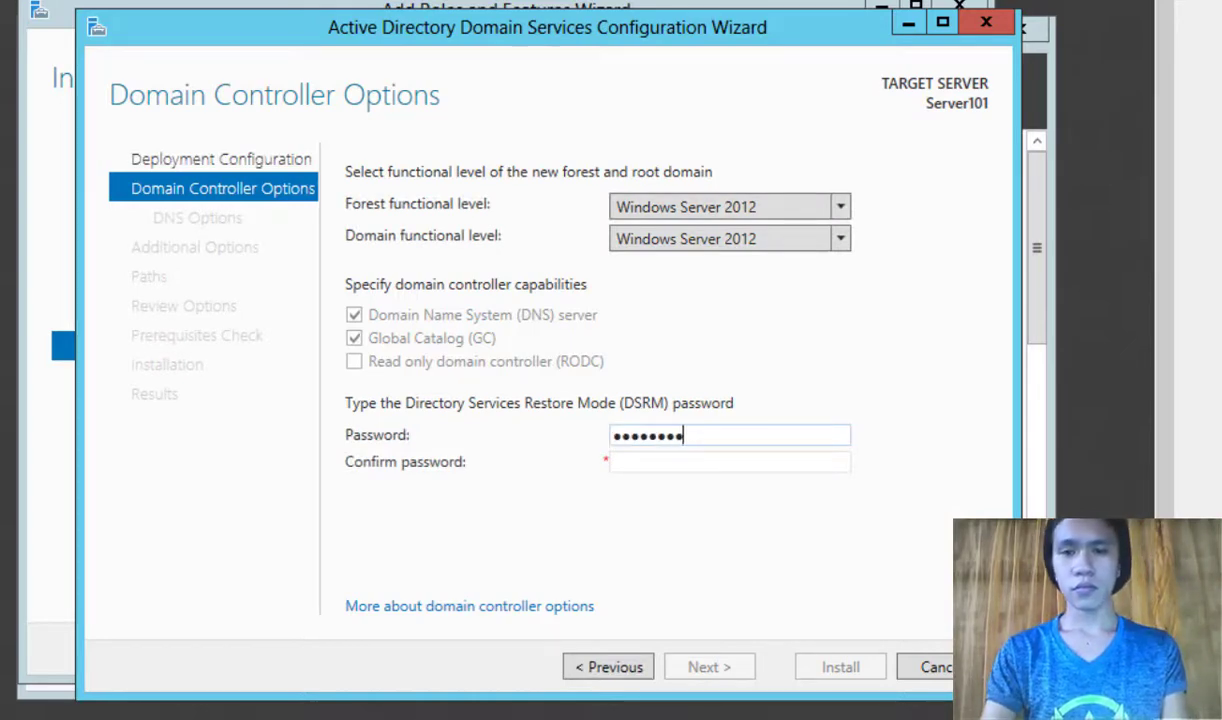
{"action": "key", "text": "Tab"}
{"action": "type", "text": "••••"}
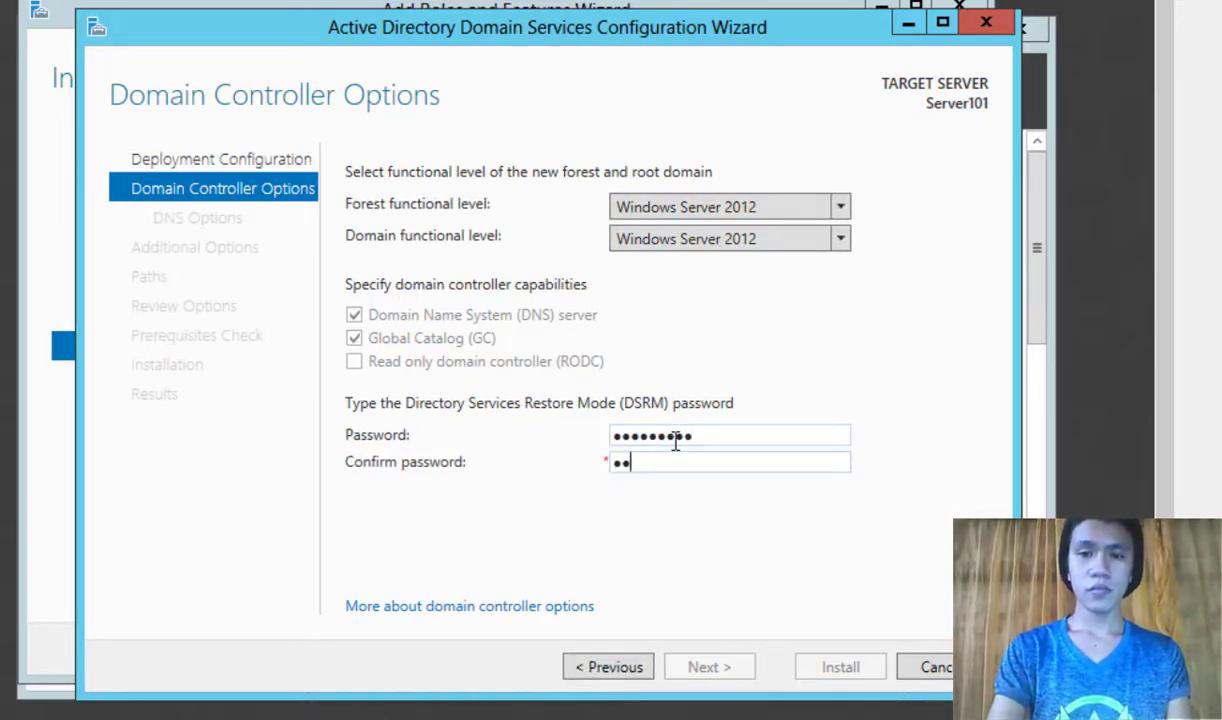
{"action": "type", "text": "•••••"}
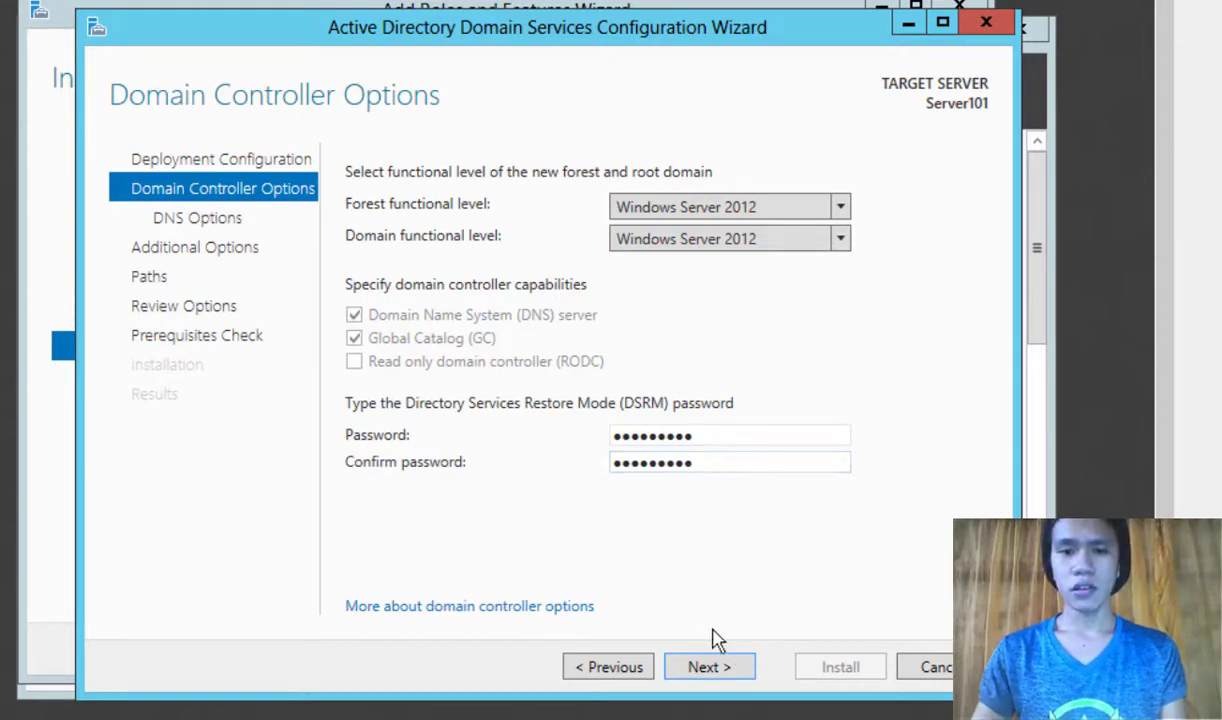
{"action": "left_click", "coordinate": [721, 673]}
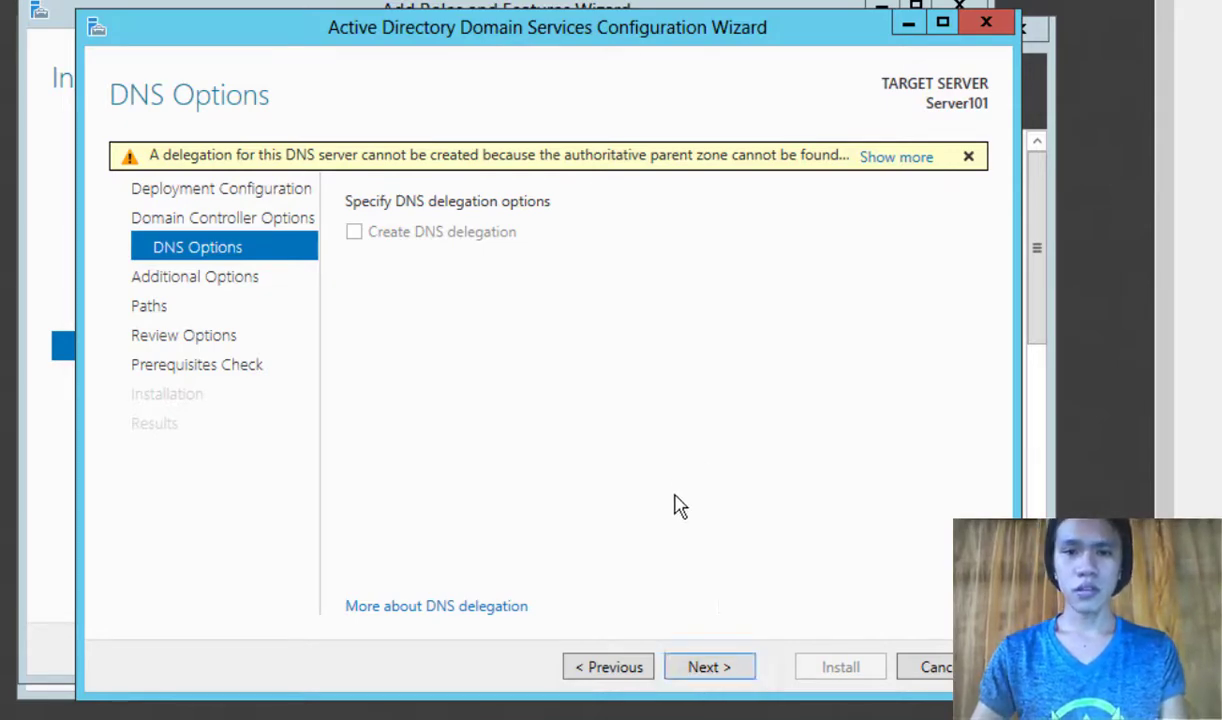
Step: Pass DNS Options and check the NetBIOS domain name ITMSTR, leaving it unchanged
{"action": "left_click", "coordinate": [704, 667]}
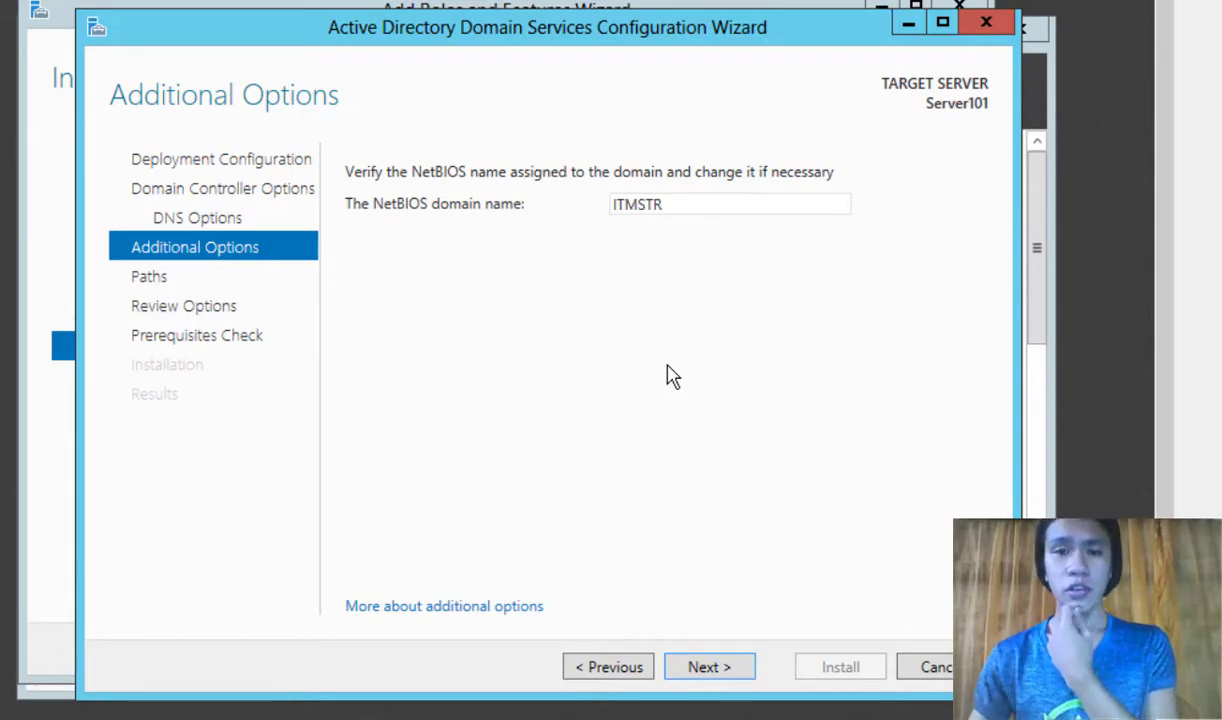
{"action": "double_click", "coordinate": [663, 204]}
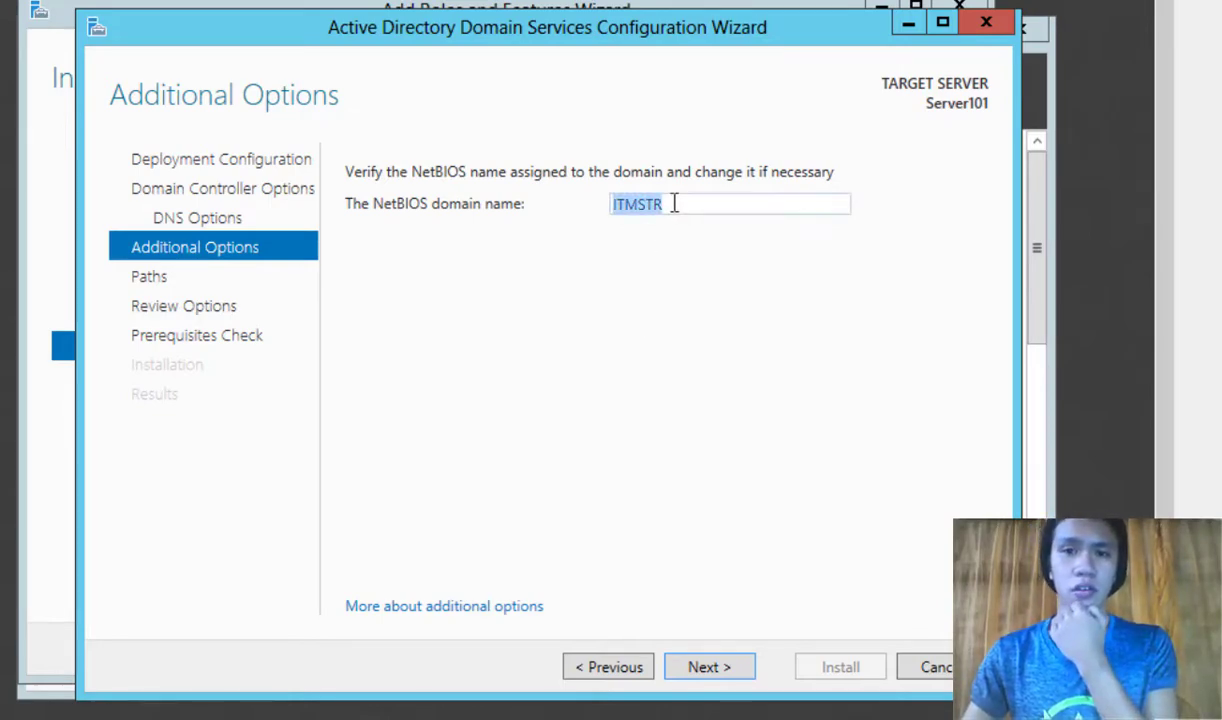
{"action": "left_click", "coordinate": [675, 206]}
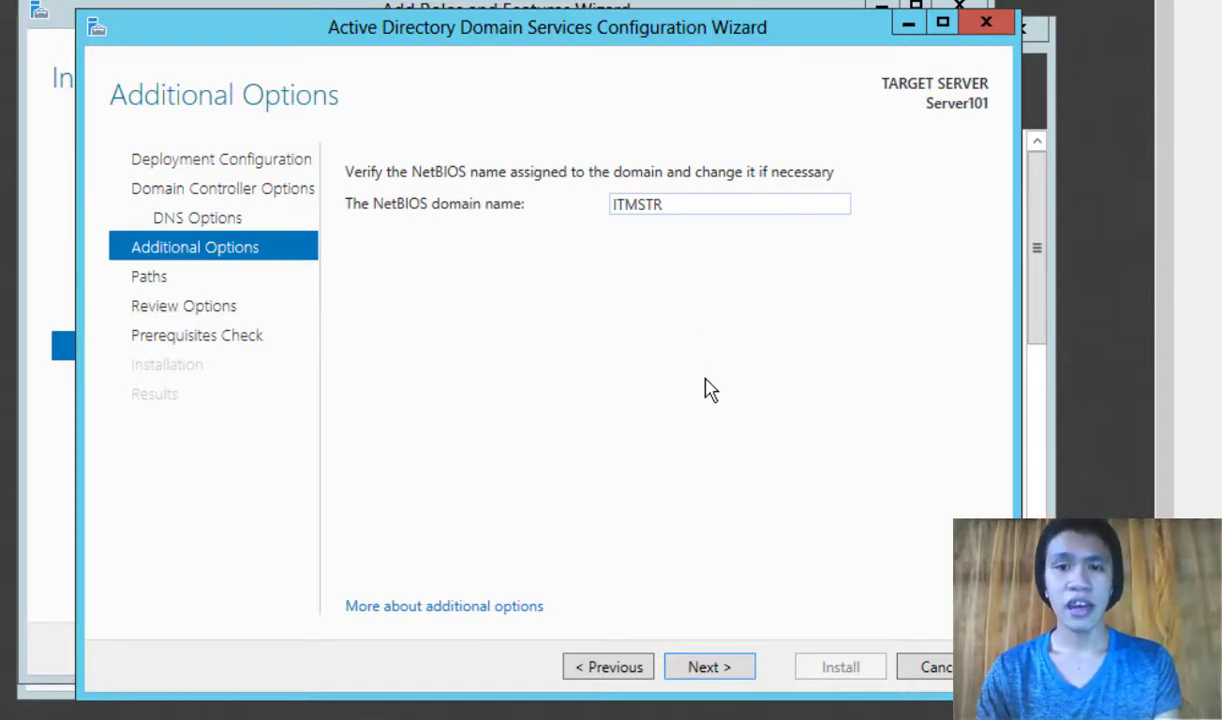
Step: Keep the default database, log and SYSVOL paths, review the options, and run the prerequisites check
{"action": "left_click", "coordinate": [722, 665]}
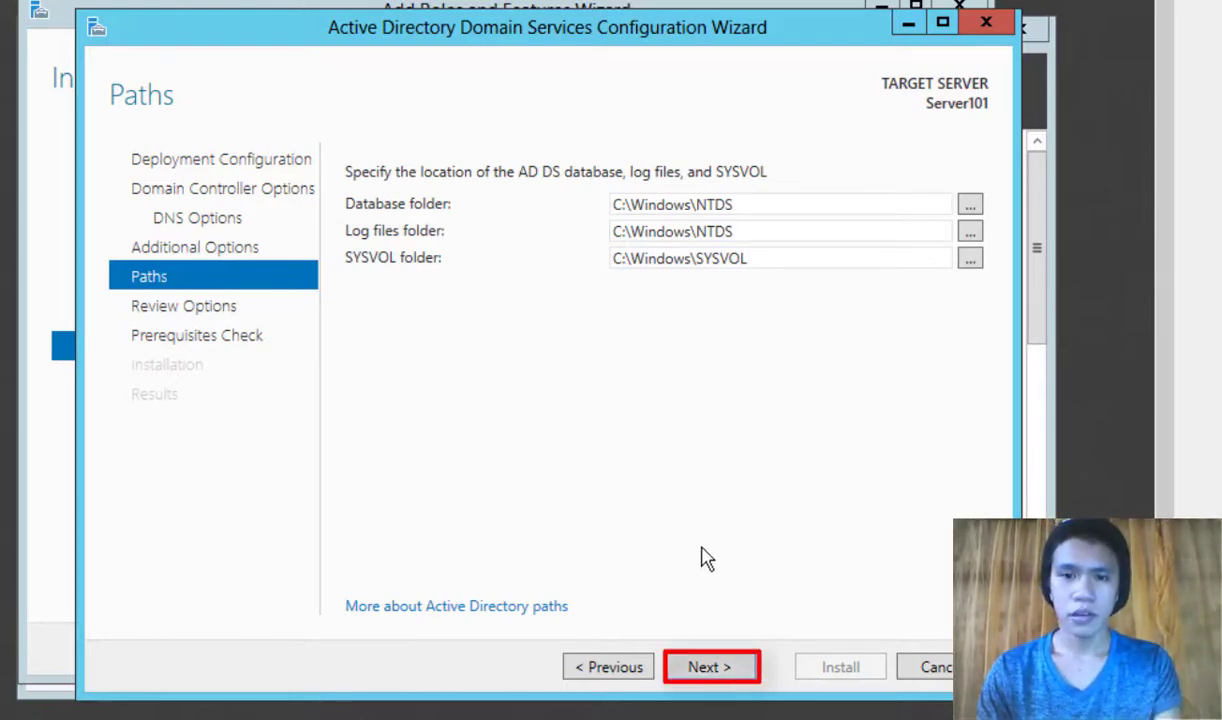
{"action": "left_click", "coordinate": [705, 668]}
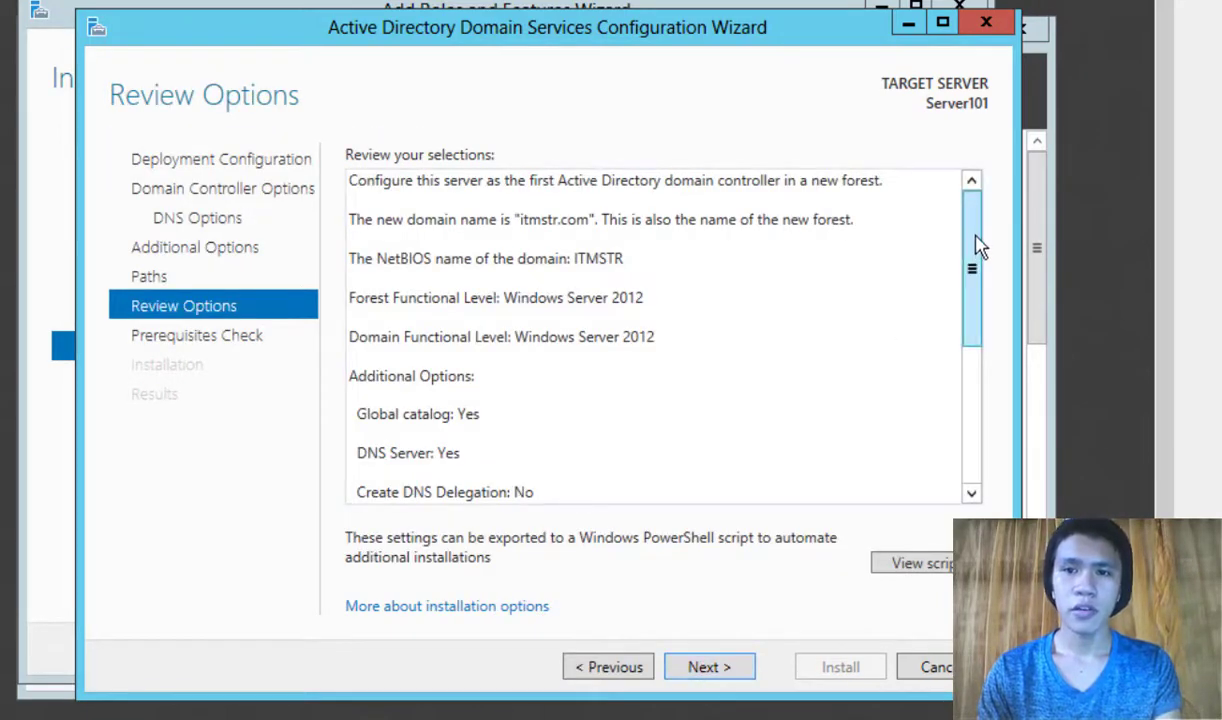
{"action": "left_click_drag", "start_coordinate": [979, 241], "coordinate": [985, 281]}
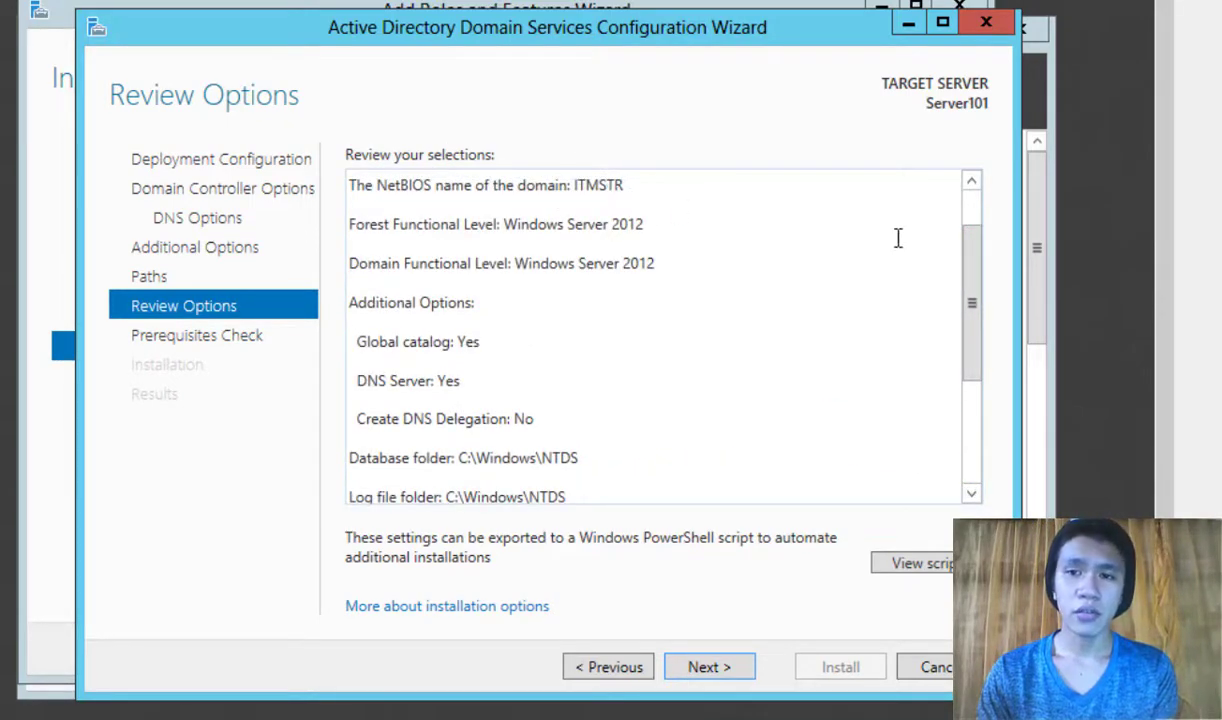
{"action": "left_click_drag", "start_coordinate": [968, 280], "coordinate": [974, 387]}
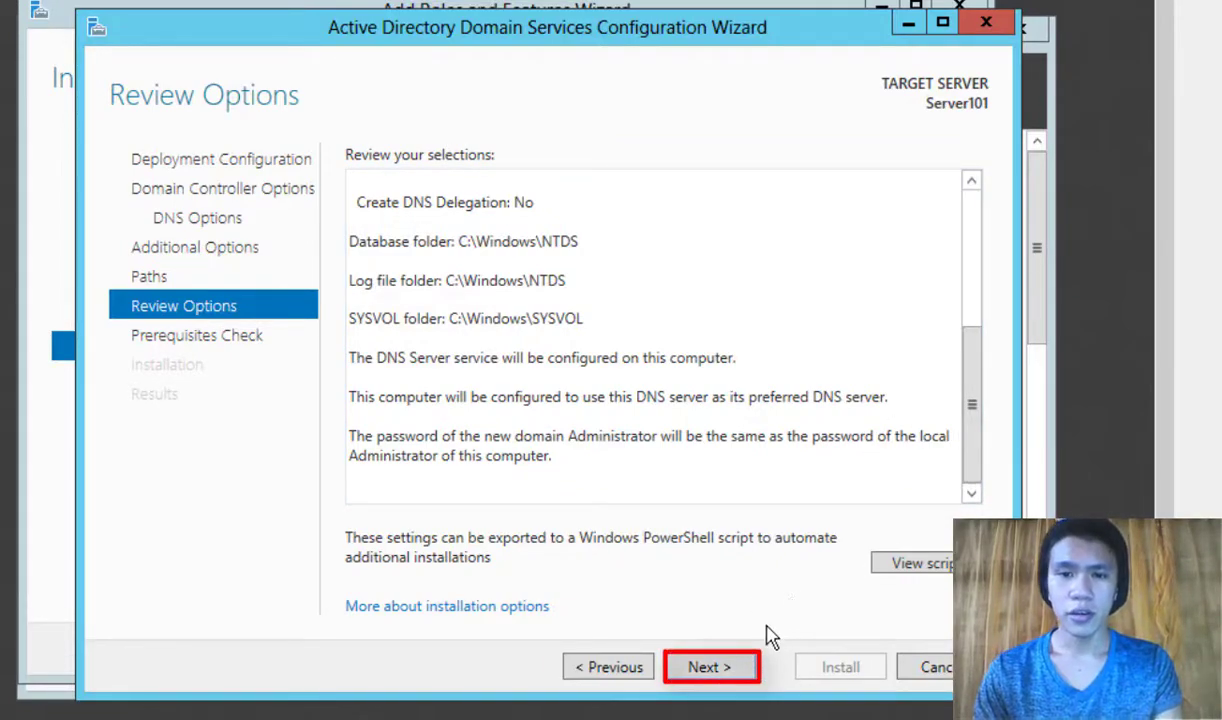
{"action": "left_click", "coordinate": [735, 668]}
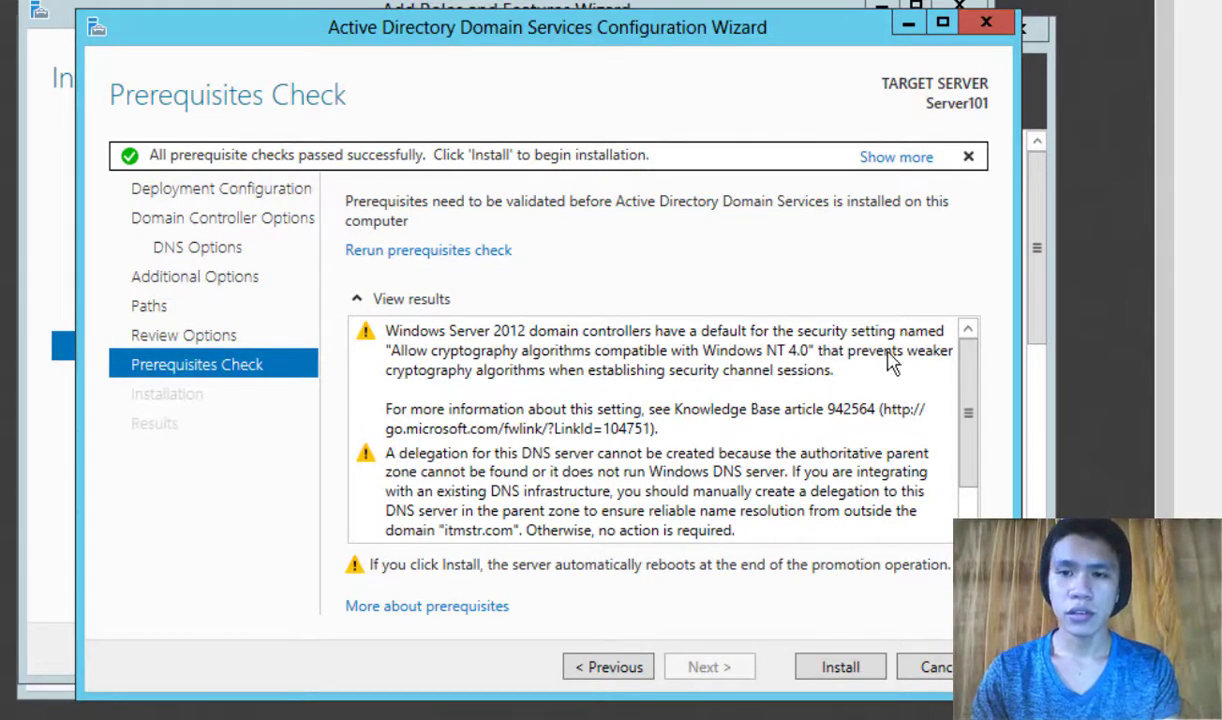
Step: Review the prerequisite results and install AD DS, letting Server101 reboot
{"action": "left_click_drag", "start_coordinate": [963, 404], "coordinate": [974, 464]}
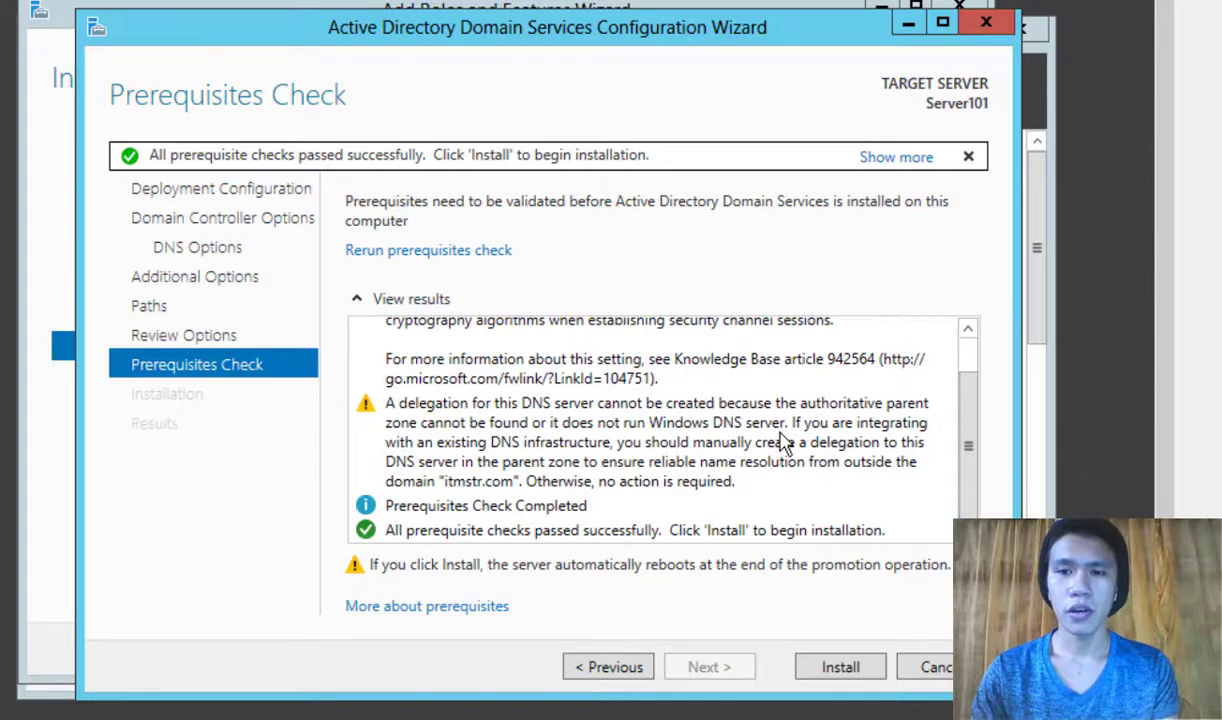
{"action": "left_click_drag", "start_coordinate": [960, 464], "coordinate": [962, 490]}
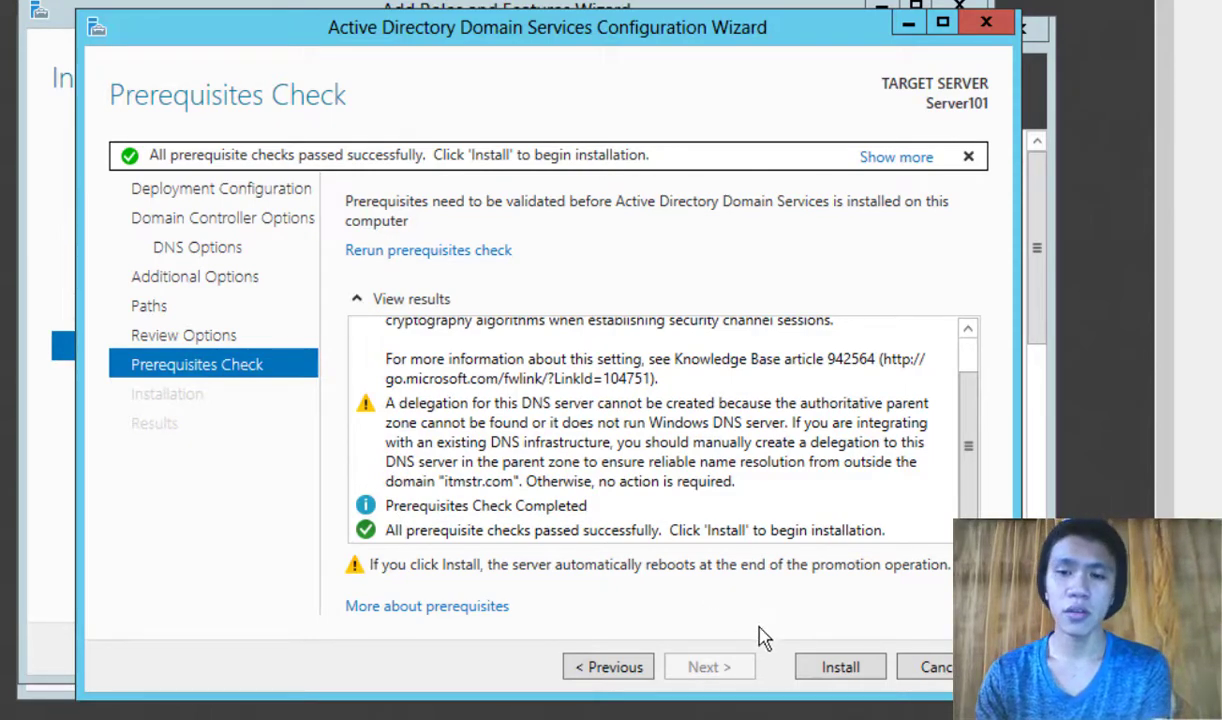
{"action": "left_click", "coordinate": [839, 667]}
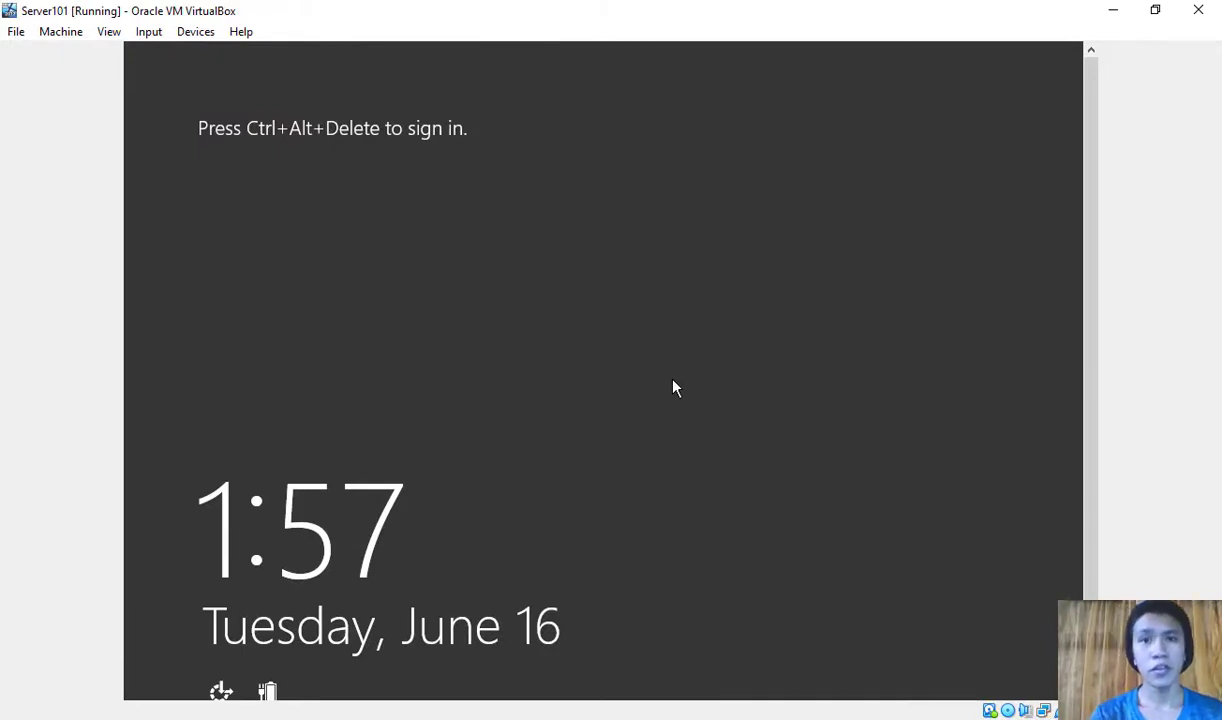
Step: Send Ctrl-Alt-Del to the server from VirtualBox's Input > Keyboard menu
{"action": "left_click", "coordinate": [176, 46]}
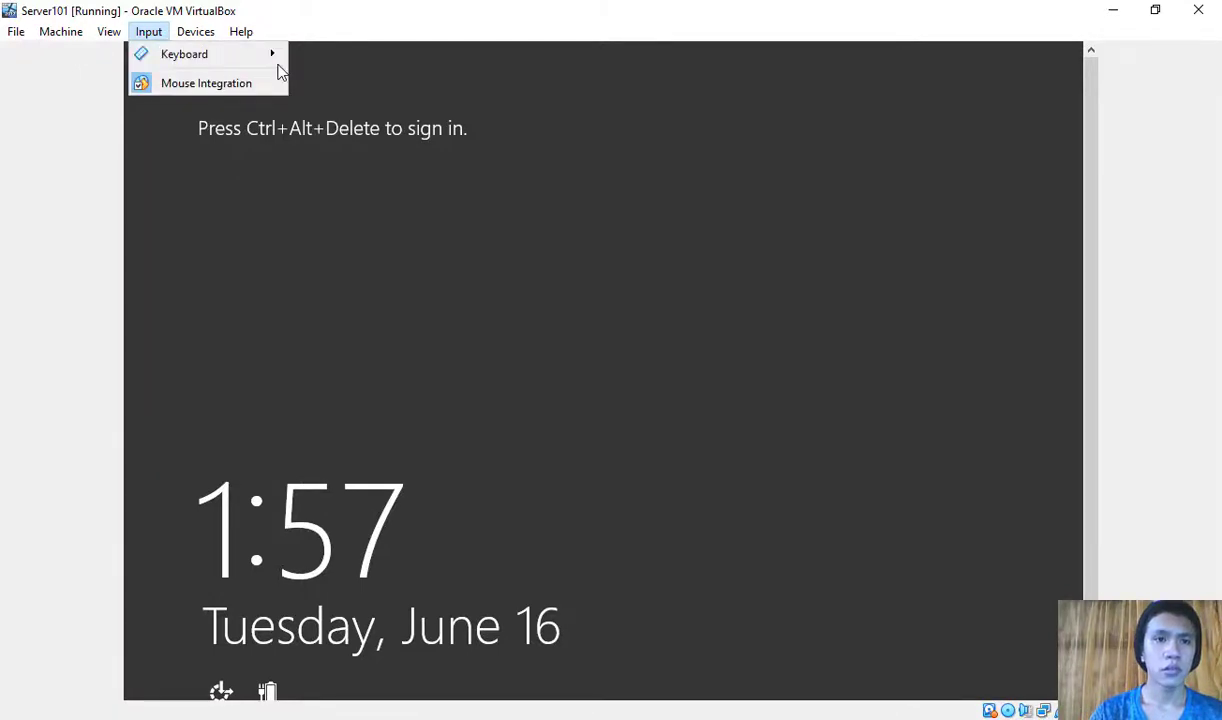
{"action": "left_click", "coordinate": [278, 65]}
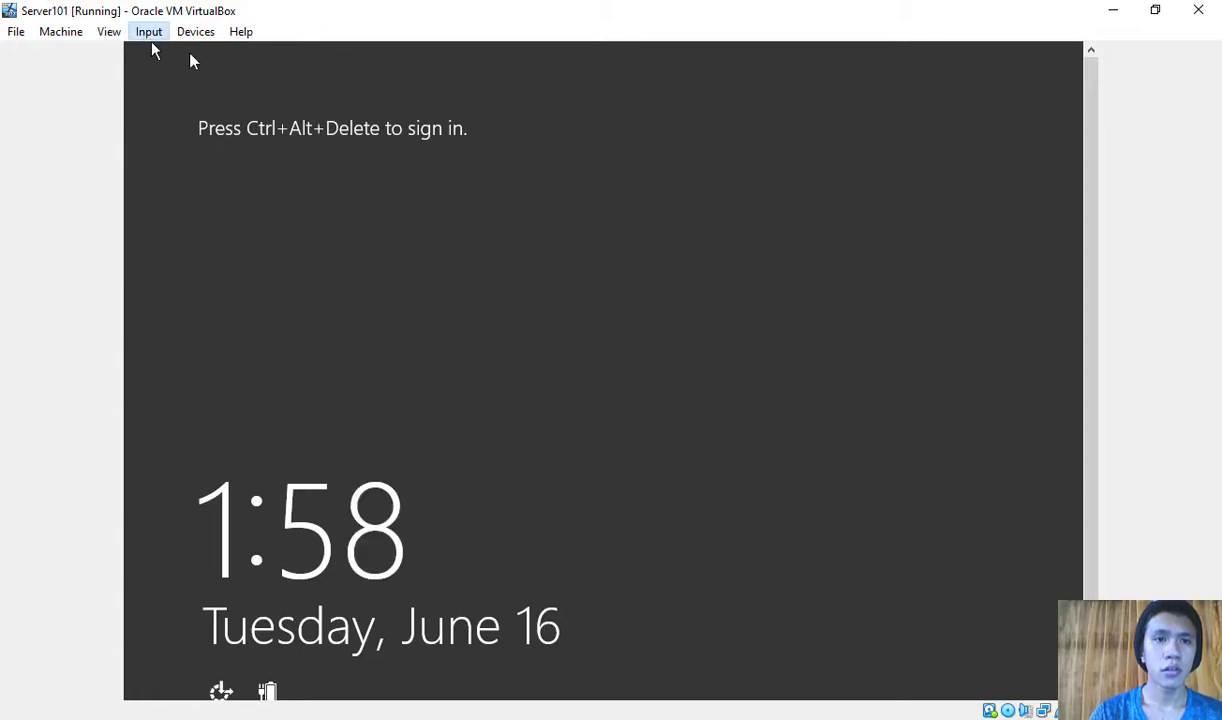
{"action": "left_click", "coordinate": [149, 32]}
{"action": "mouse_move", "coordinate": [270, 55]}
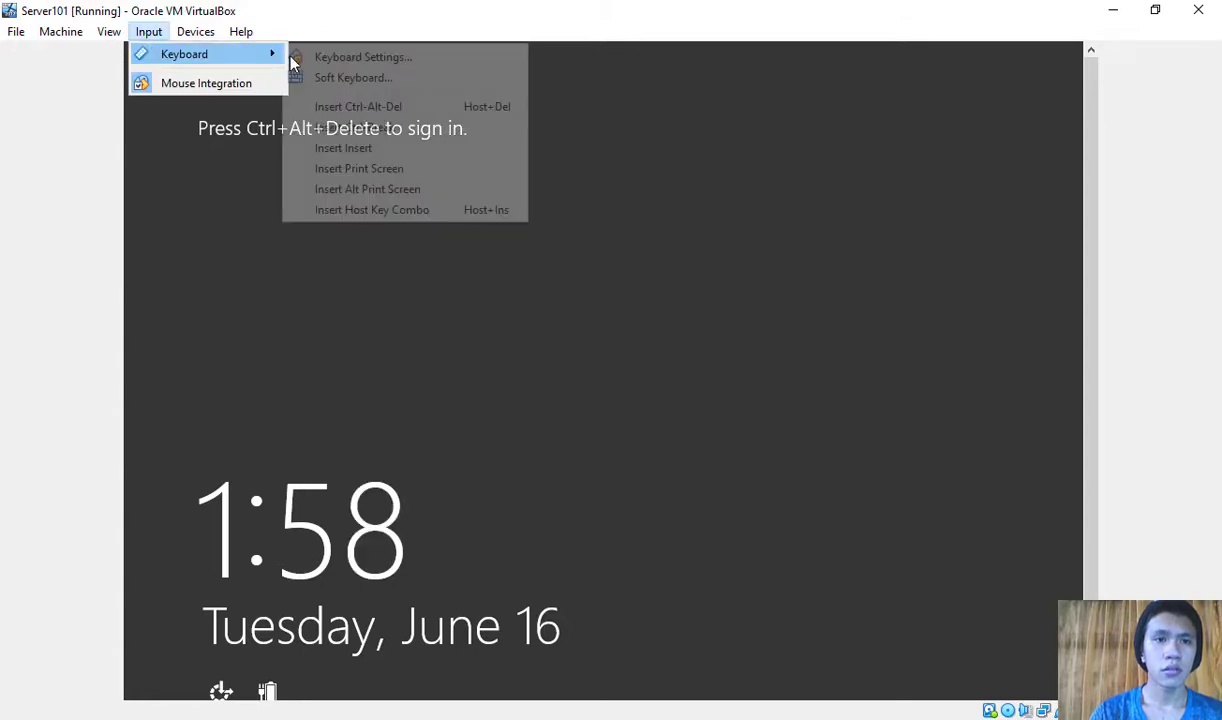
{"action": "left_click", "coordinate": [380, 107]}
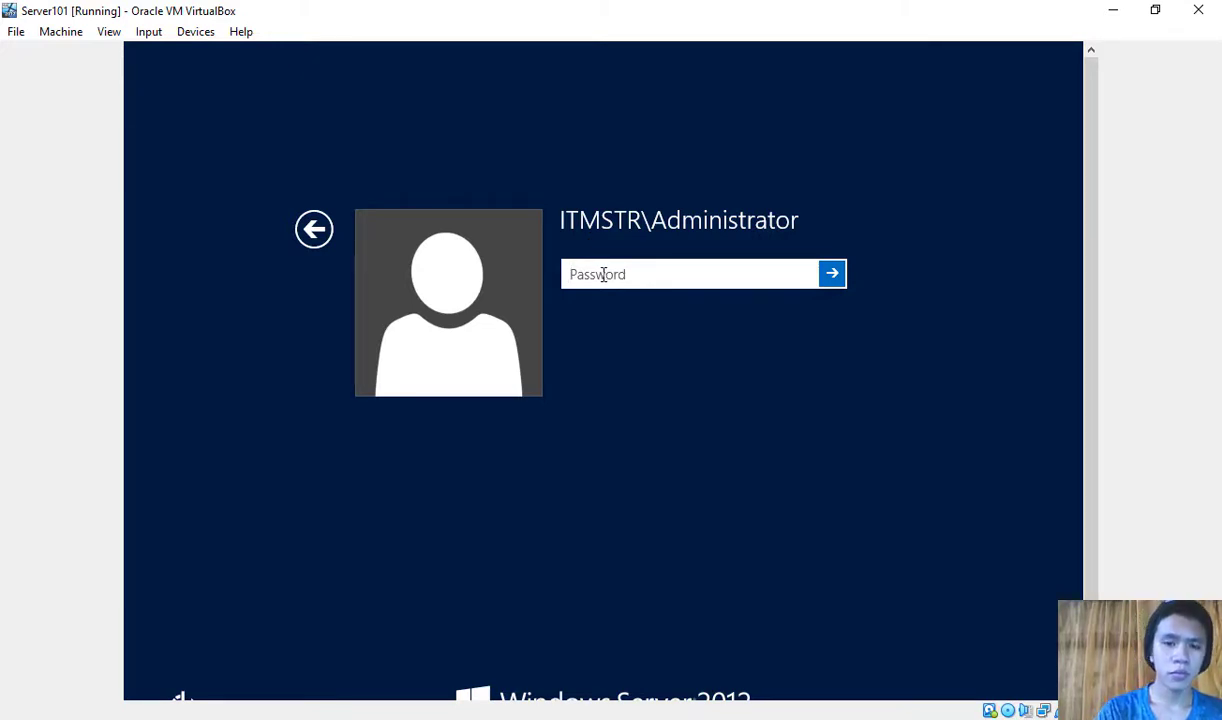
Step: Sign in as the ITMSTR domain Administrator with the account password
{"action": "type", "text": "P"}
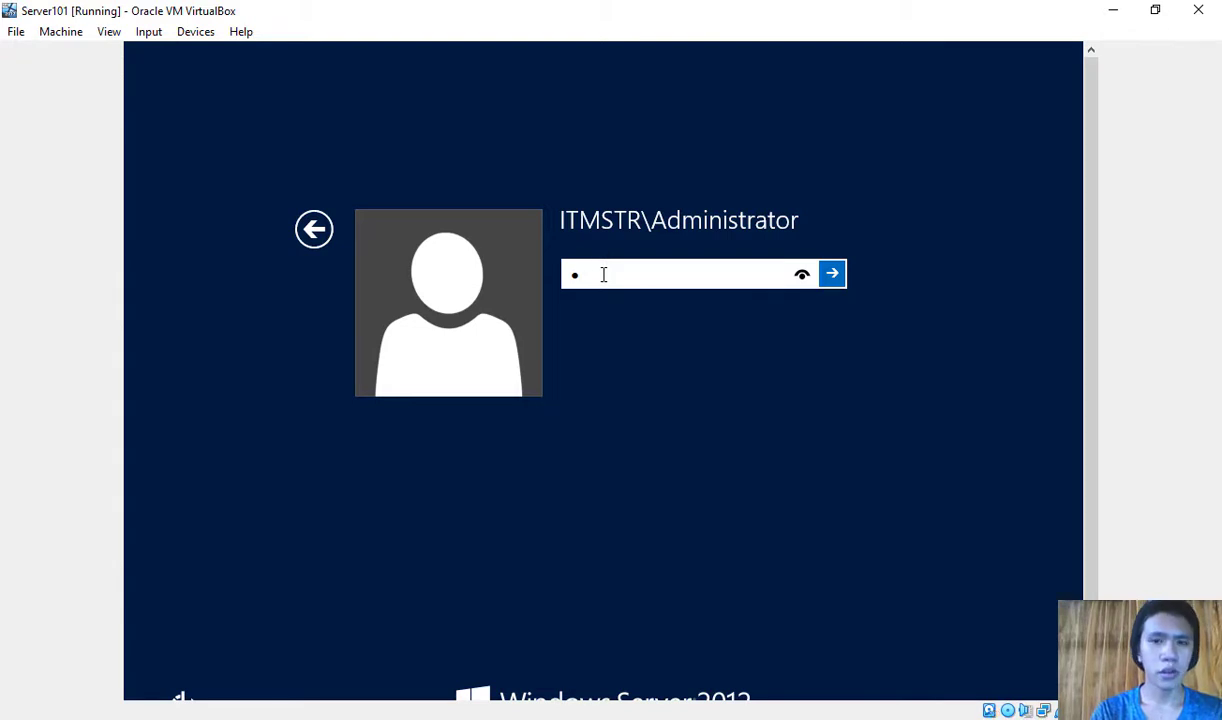
{"action": "type", "text": "*******"}
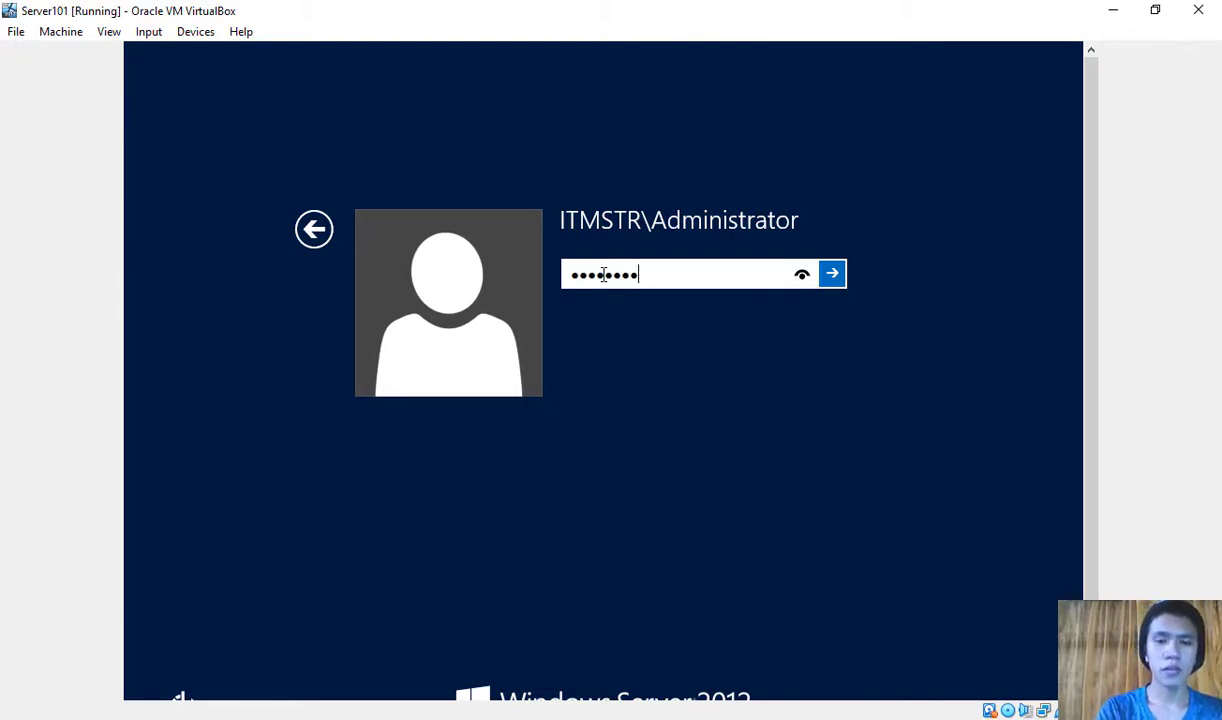
{"action": "type", "text": "*"}
{"action": "key", "text": "Return"}
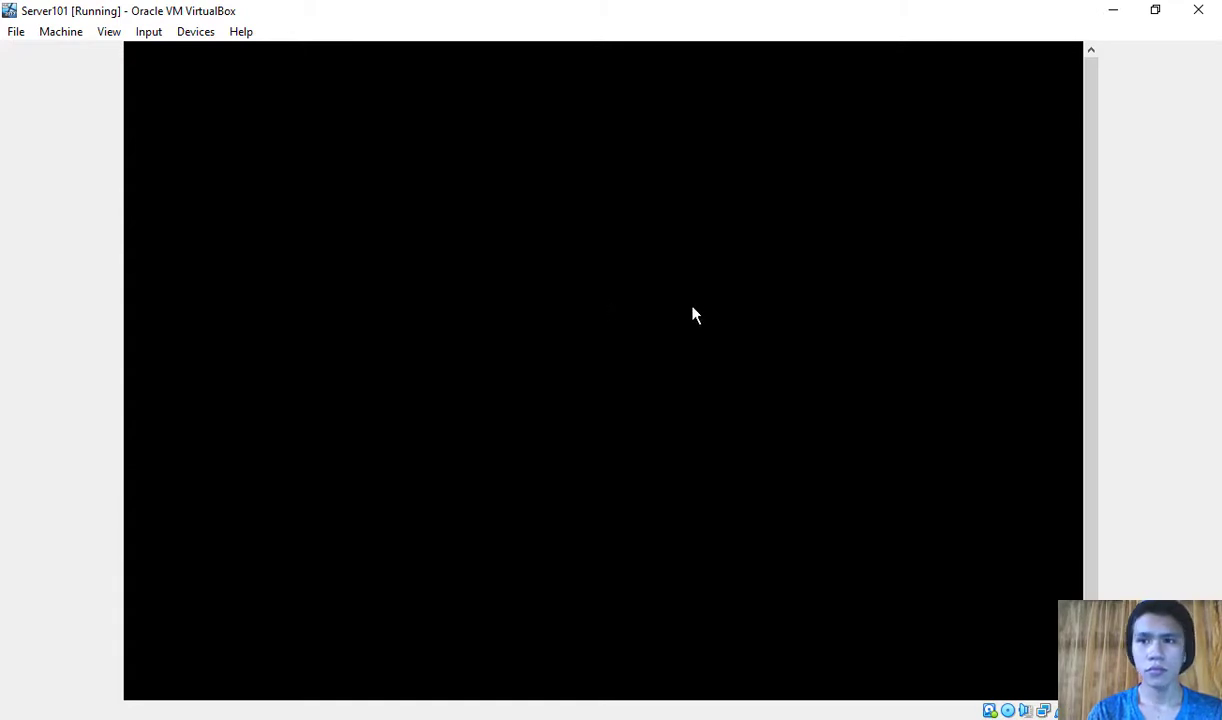
Step: Open the AD DS page in Server Manager, showing SERVER101 online at 192.168.0.1
{"action": "left_click_drag", "start_coordinate": [1094, 164], "coordinate": [1102, 76]}
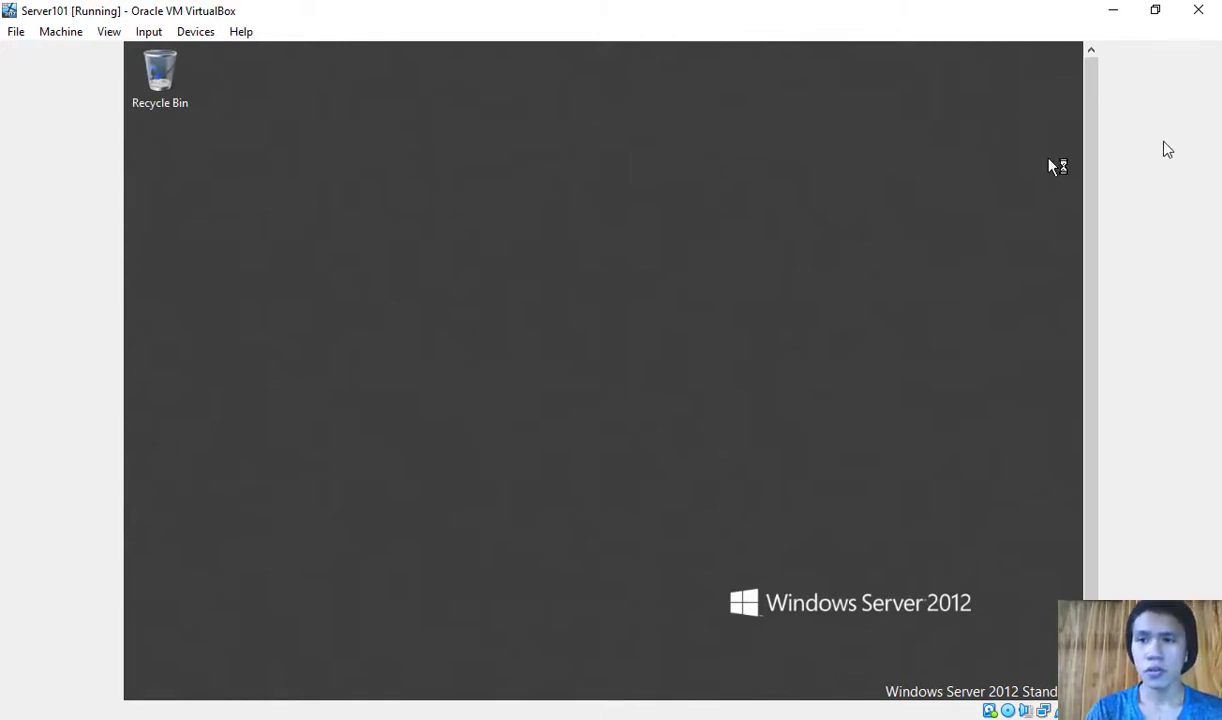
{"action": "left_click_drag", "start_coordinate": [1088, 166], "coordinate": [1088, 259]}
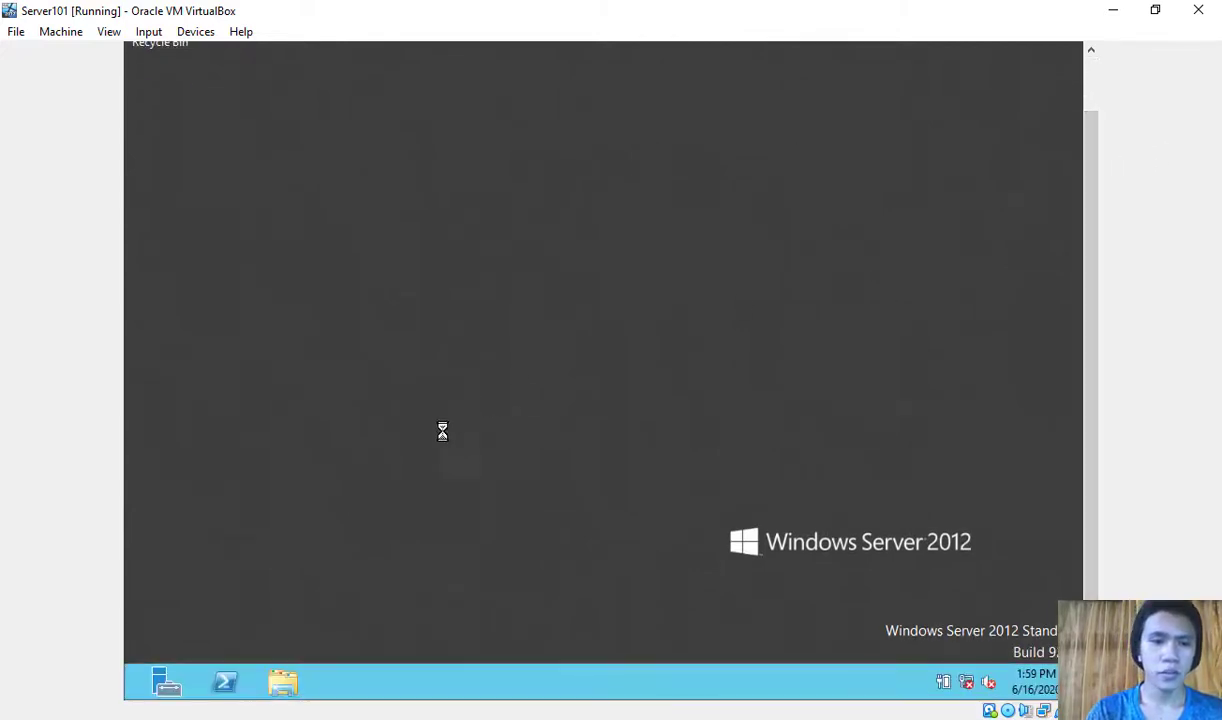
{"action": "left_click_drag", "start_coordinate": [1091, 383], "coordinate": [1094, 296]}
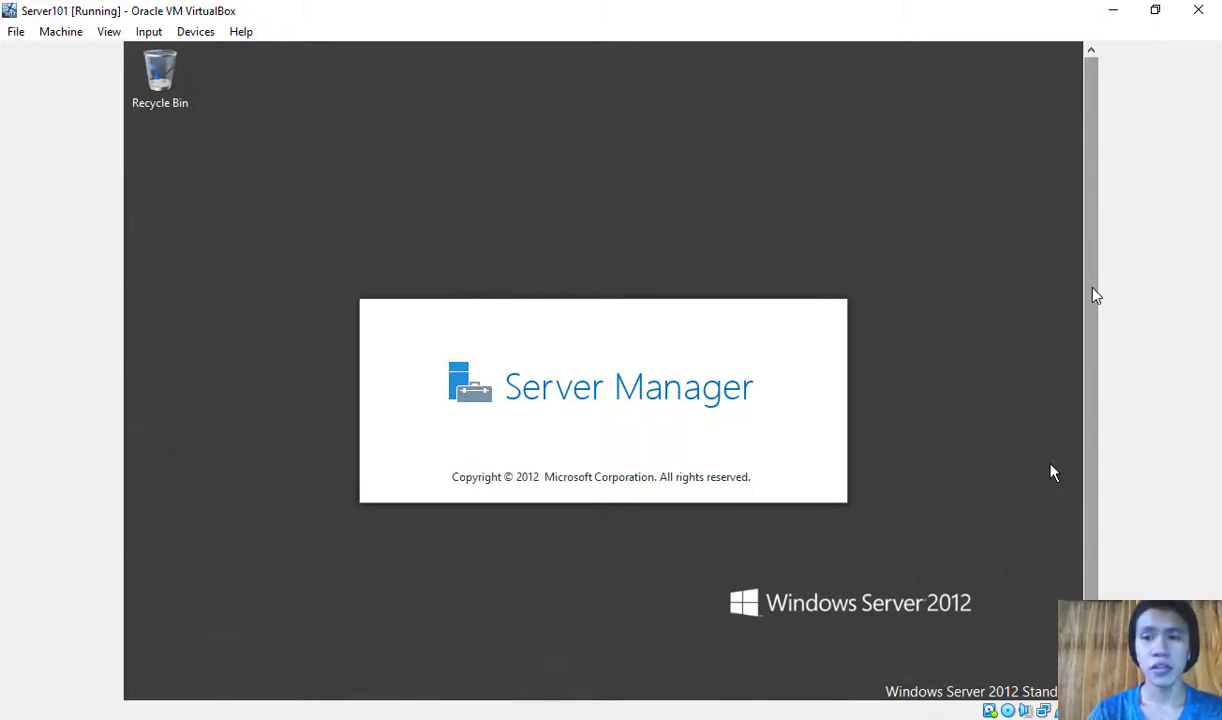
{"action": "left_click_drag", "start_coordinate": [1094, 254], "coordinate": [1080, 199]}
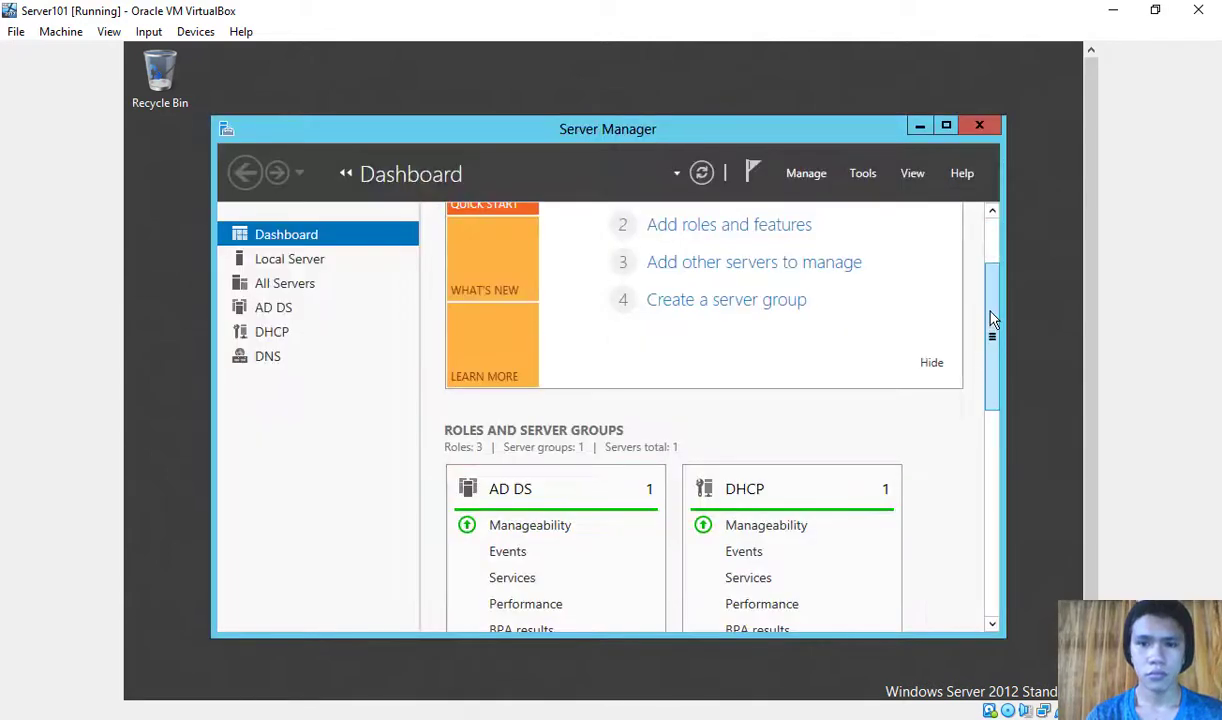
{"action": "left_click_drag", "start_coordinate": [988, 311], "coordinate": [986, 239]}
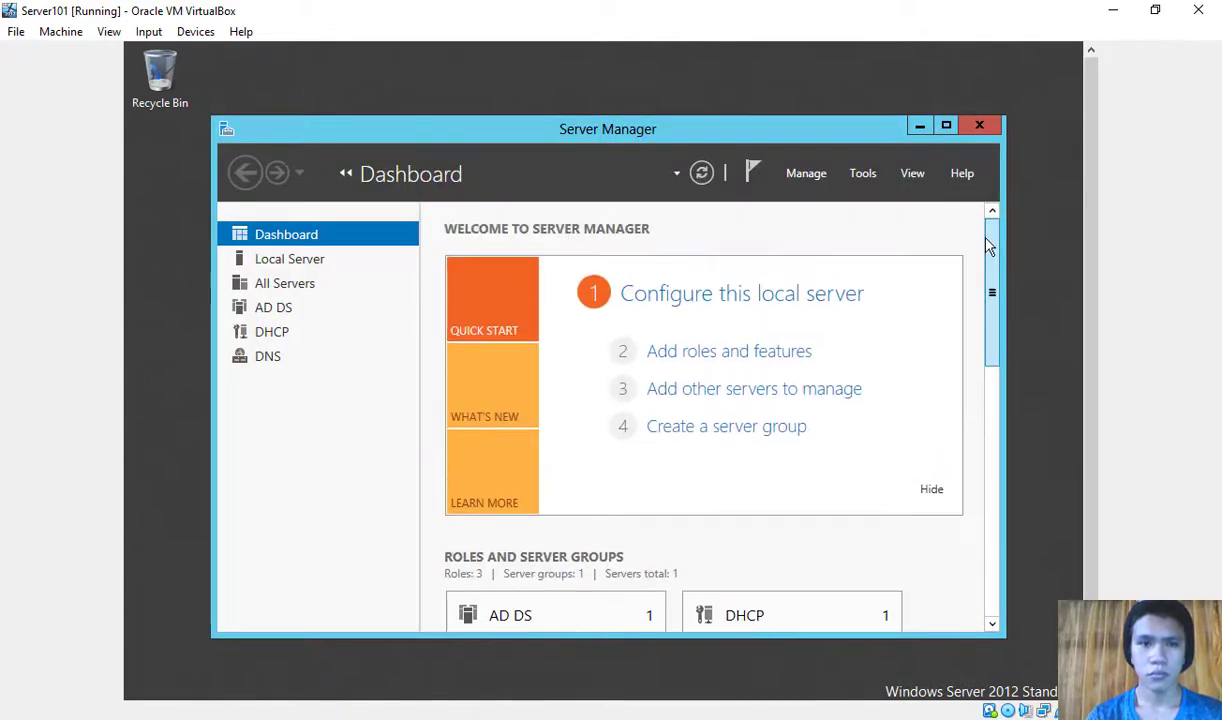
{"action": "left_click", "coordinate": [271, 312]}
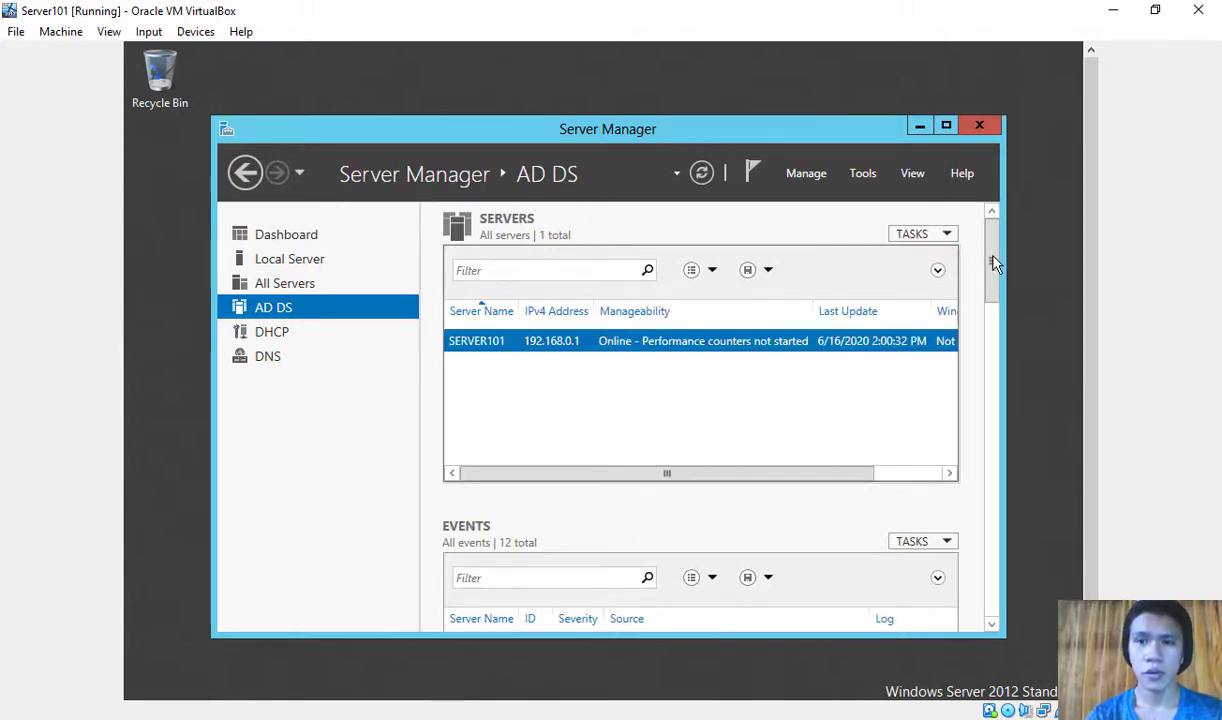
{"action": "left_click_drag", "start_coordinate": [993, 257], "coordinate": [1001, 213]}
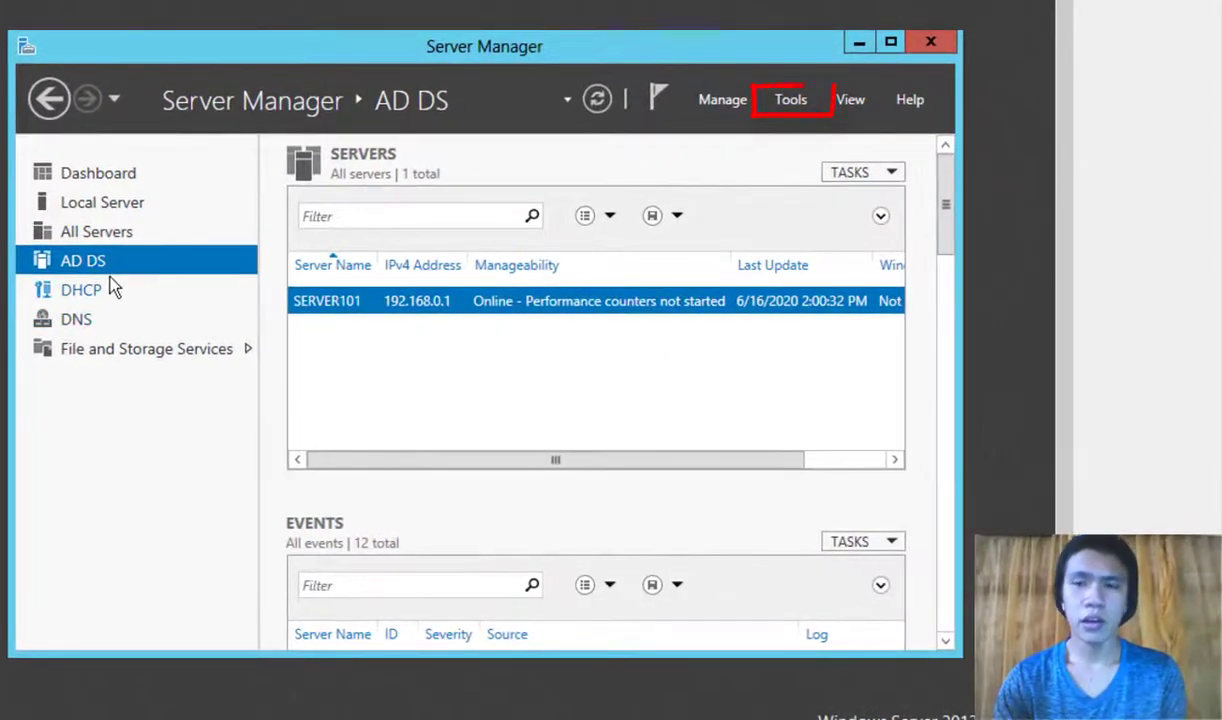
Step: Launch Active Directory Users and Computers and open the itmstr.com Users container
{"action": "left_click", "coordinate": [801, 104]}
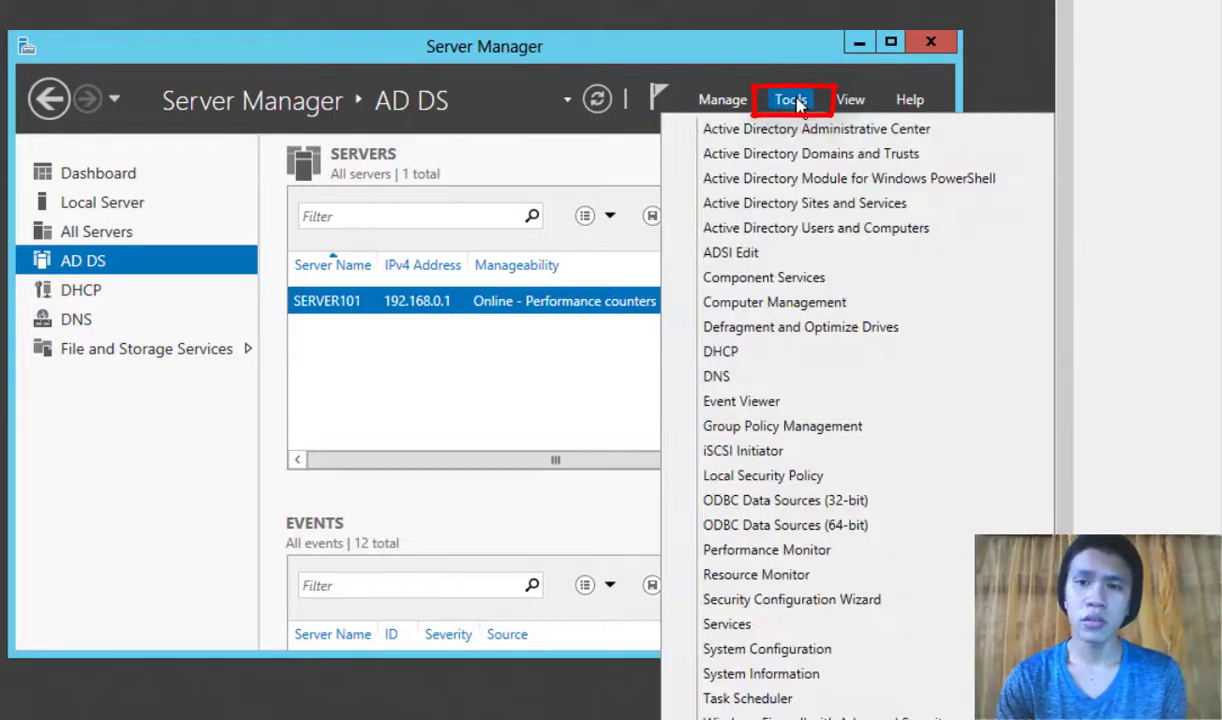
{"action": "left_click", "coordinate": [779, 230]}
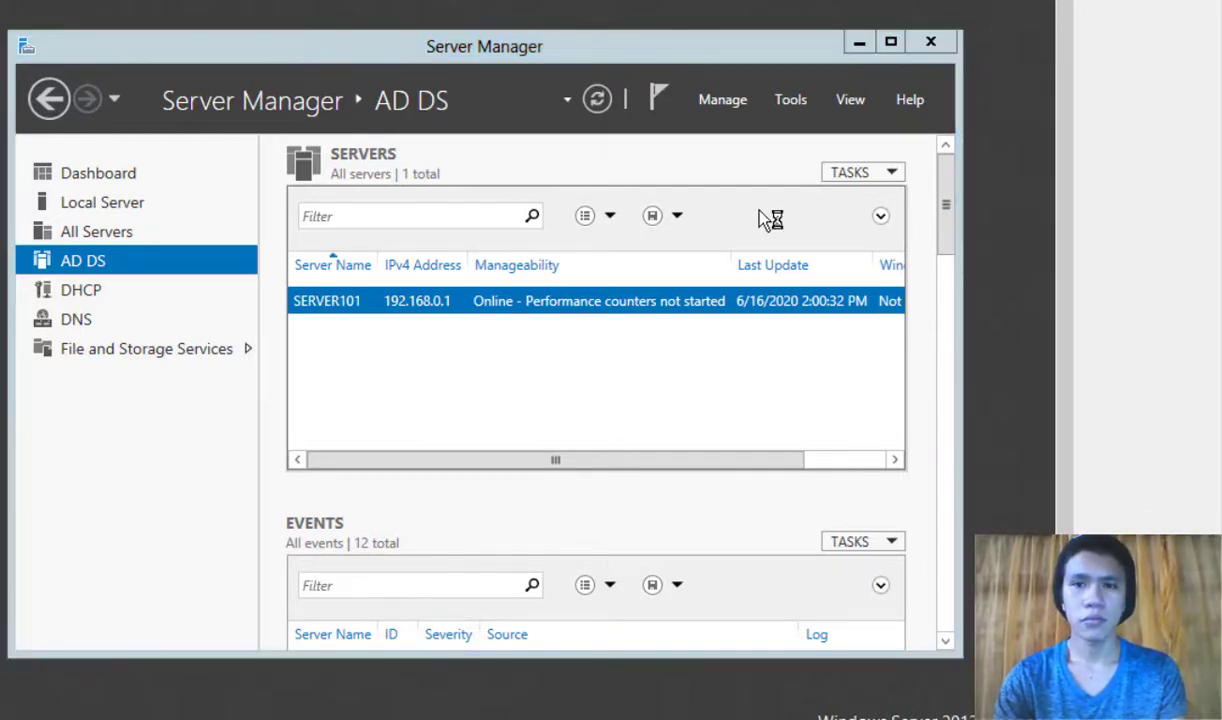
{"action": "left_click_drag", "start_coordinate": [492, 68], "coordinate": [537, 74]}
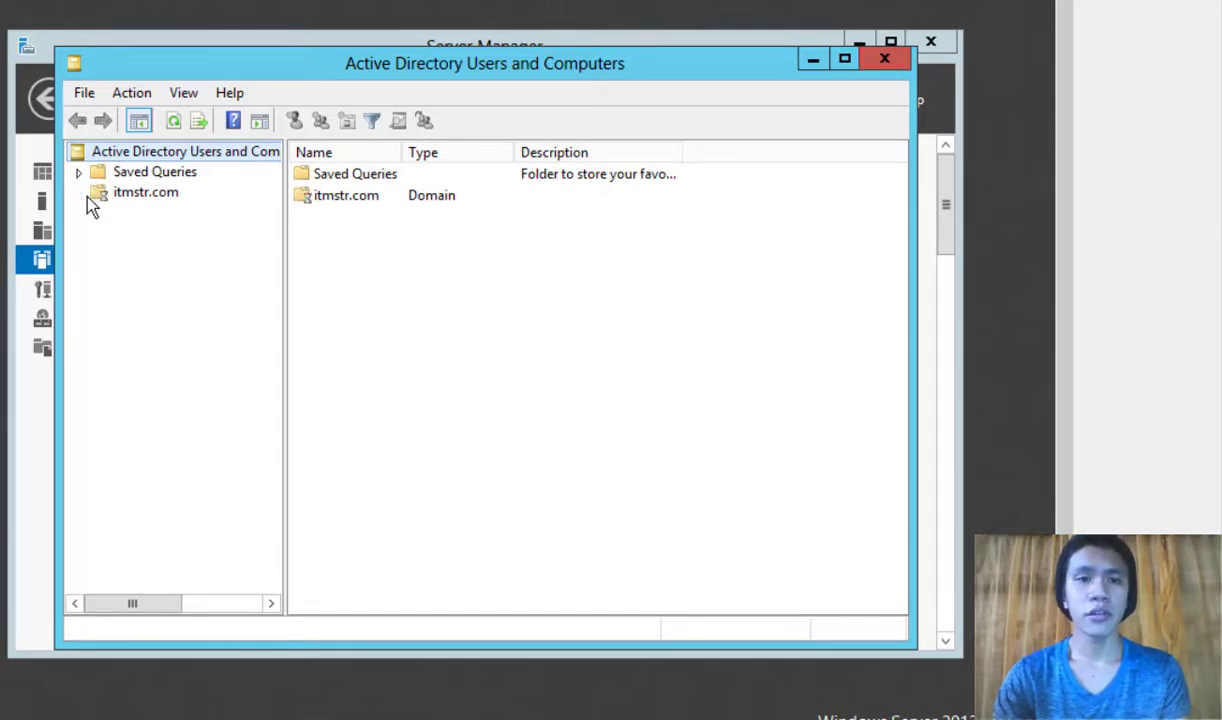
{"action": "left_click", "coordinate": [80, 194]}
{"action": "left_click", "coordinate": [145, 194]}
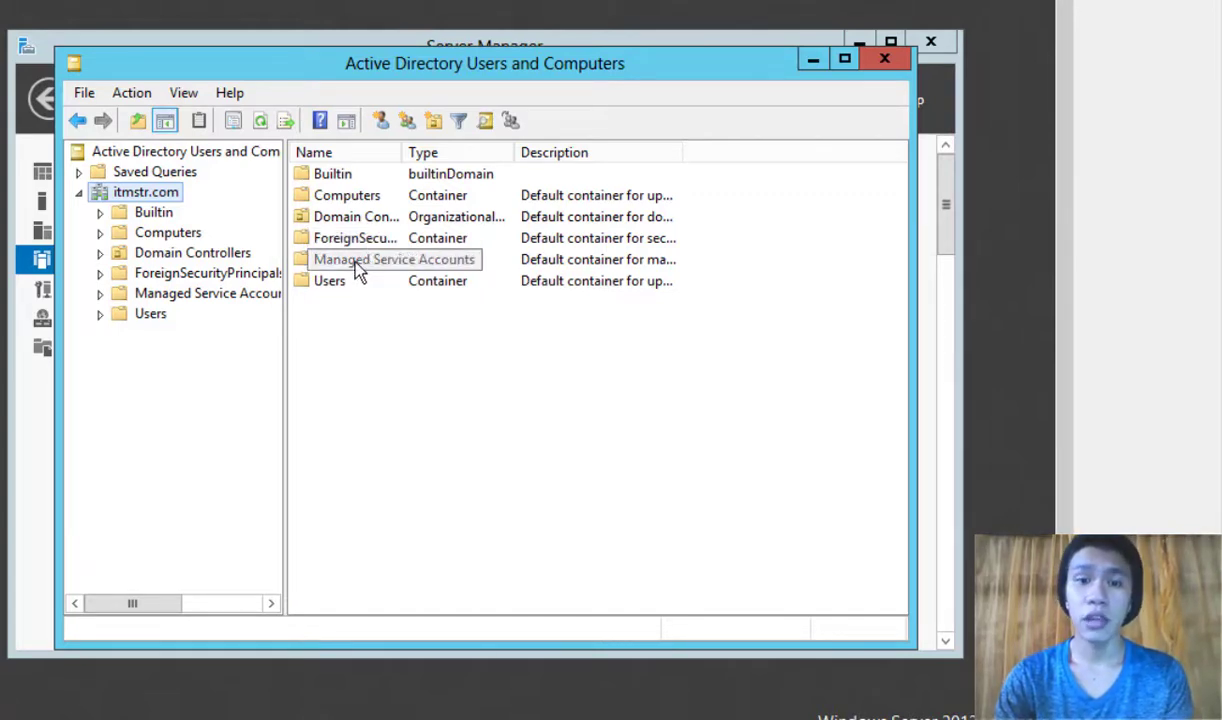
{"action": "left_click", "coordinate": [332, 286]}
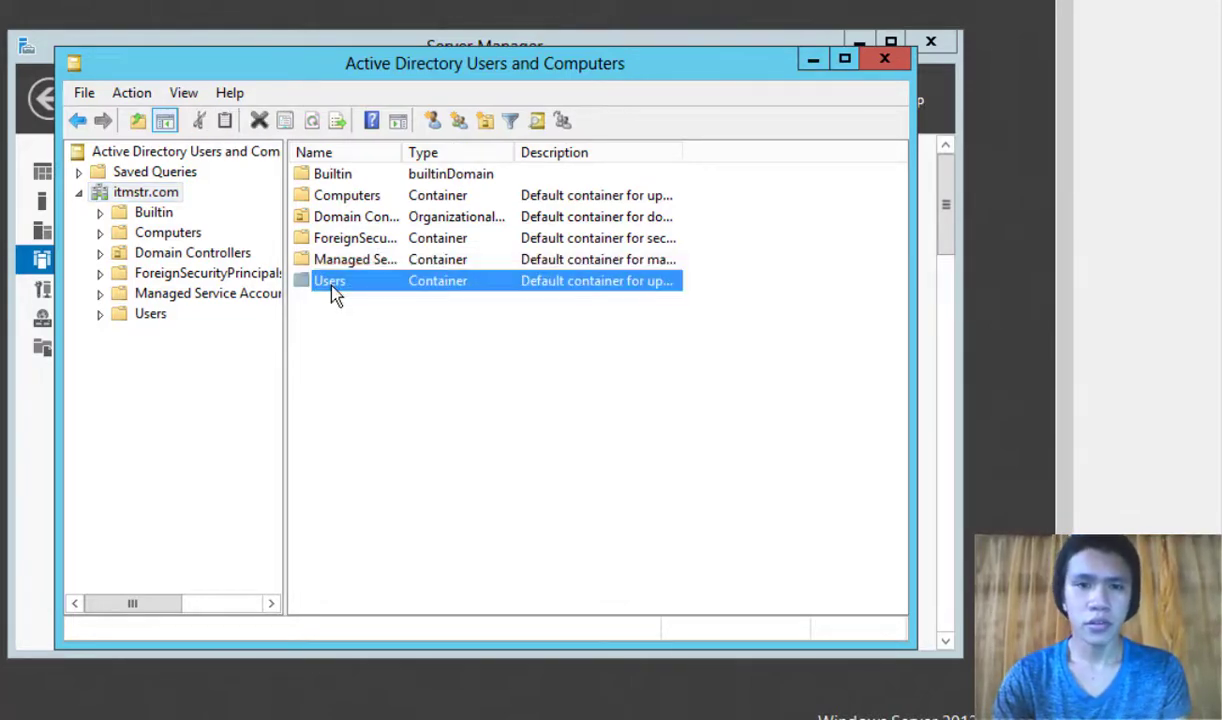
{"action": "double_click", "coordinate": [333, 285]}
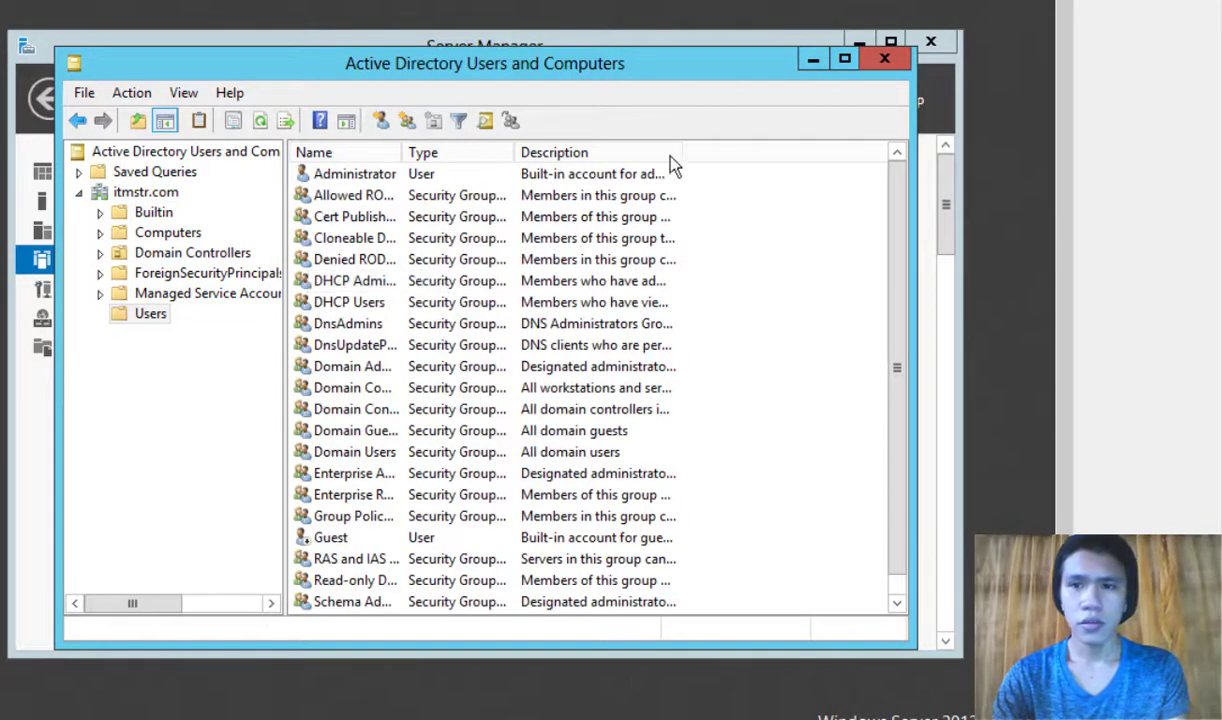
Step: Widen the Name column and review the Administrator, Guest and default group entries
{"action": "left_click_drag", "start_coordinate": [403, 152], "coordinate": [490, 152]}
{"action": "scroll", "coordinate": [430, 220], "scroll_direction": "down", "scroll_amount": 1}
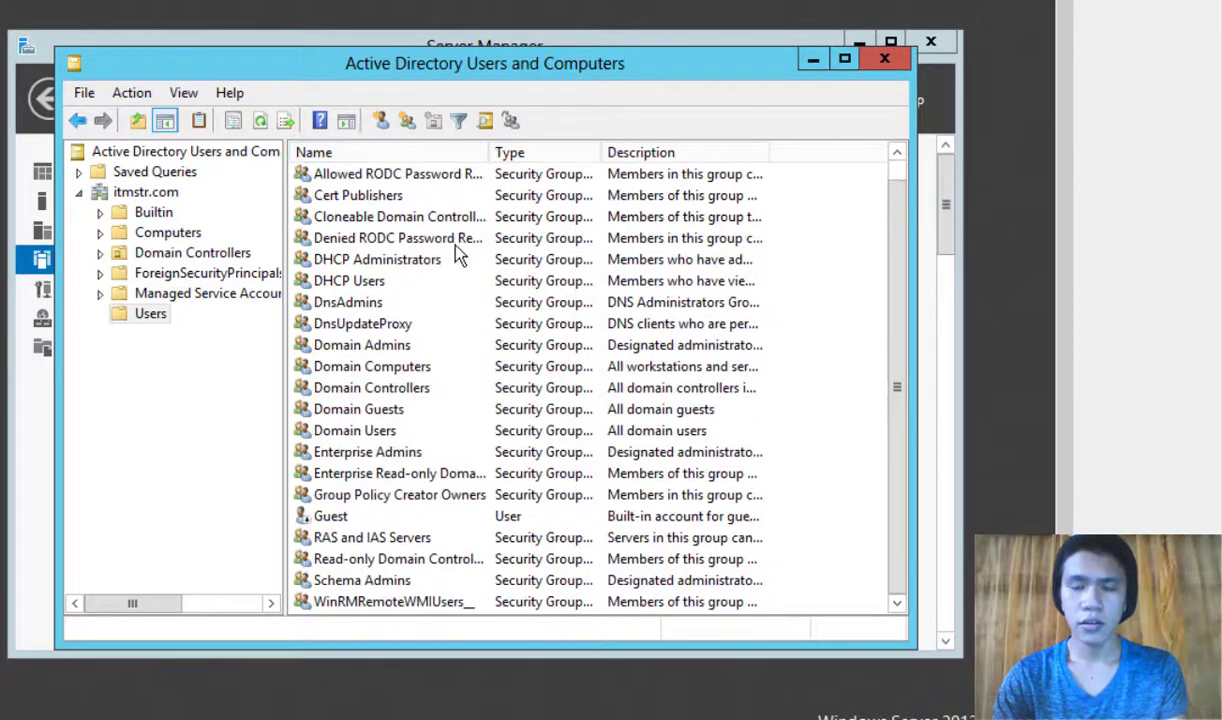
{"action": "scroll", "coordinate": [433, 418], "scroll_direction": "up", "scroll_amount": 1}
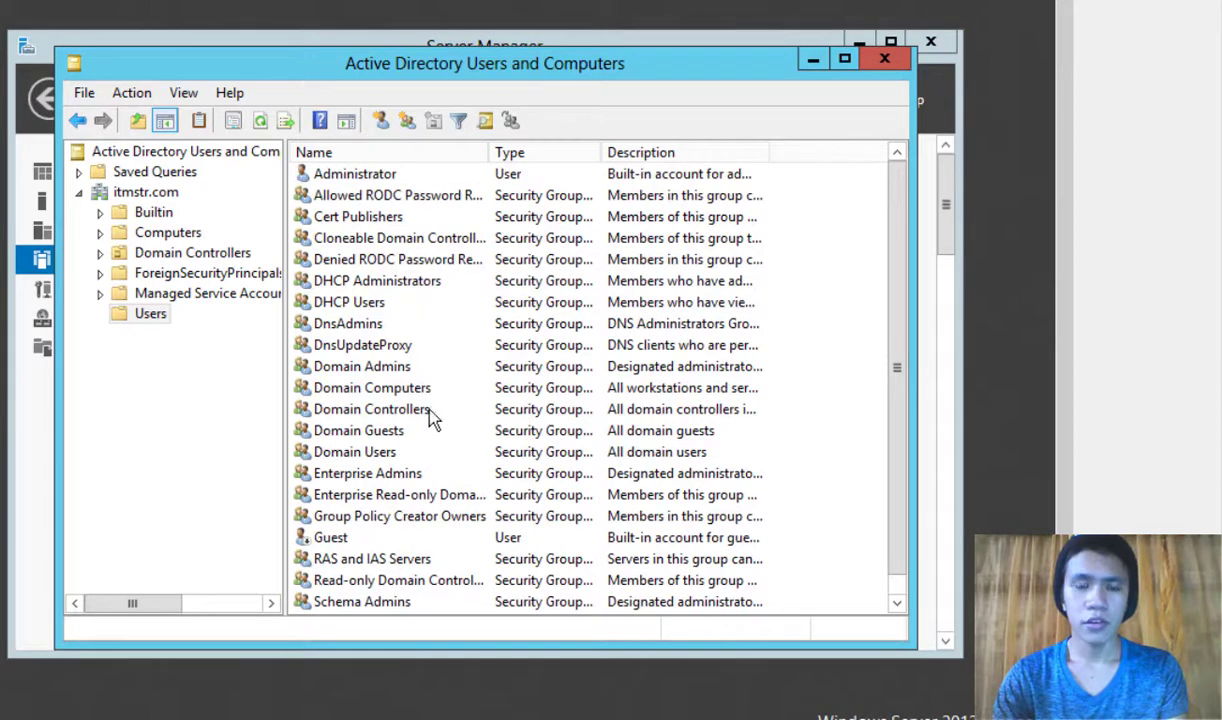
{"action": "left_click", "coordinate": [344, 176]}
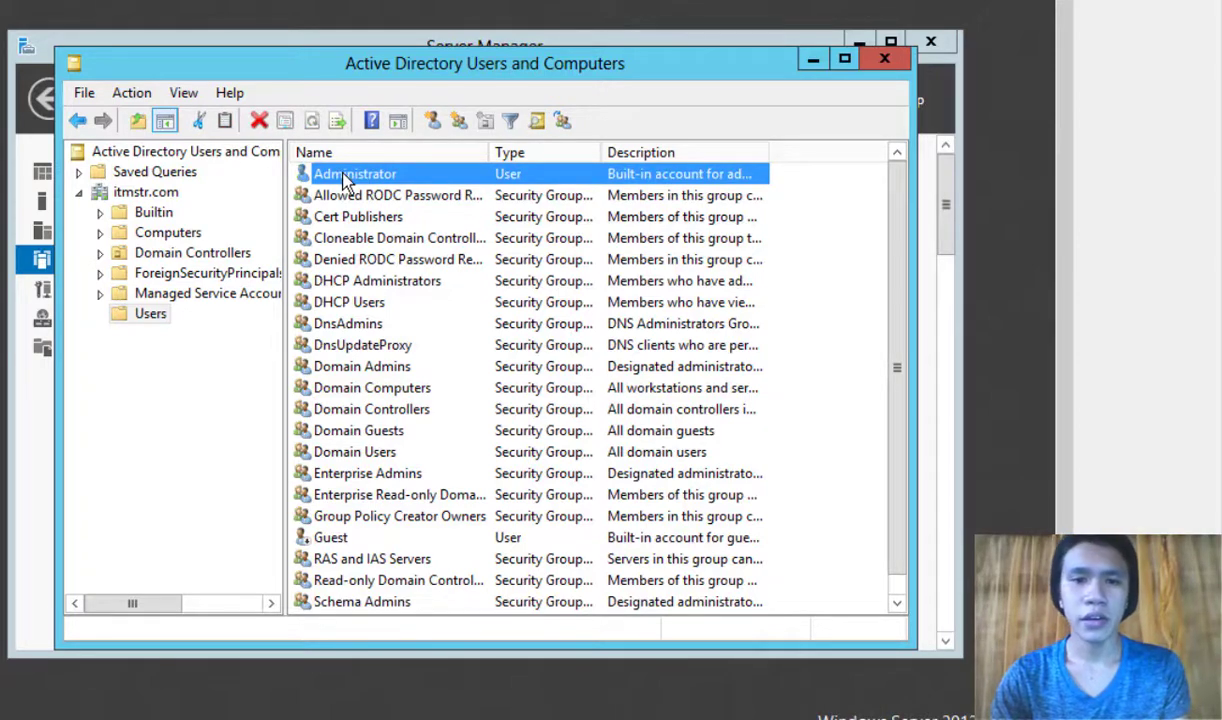
{"action": "left_click", "coordinate": [348, 539]}
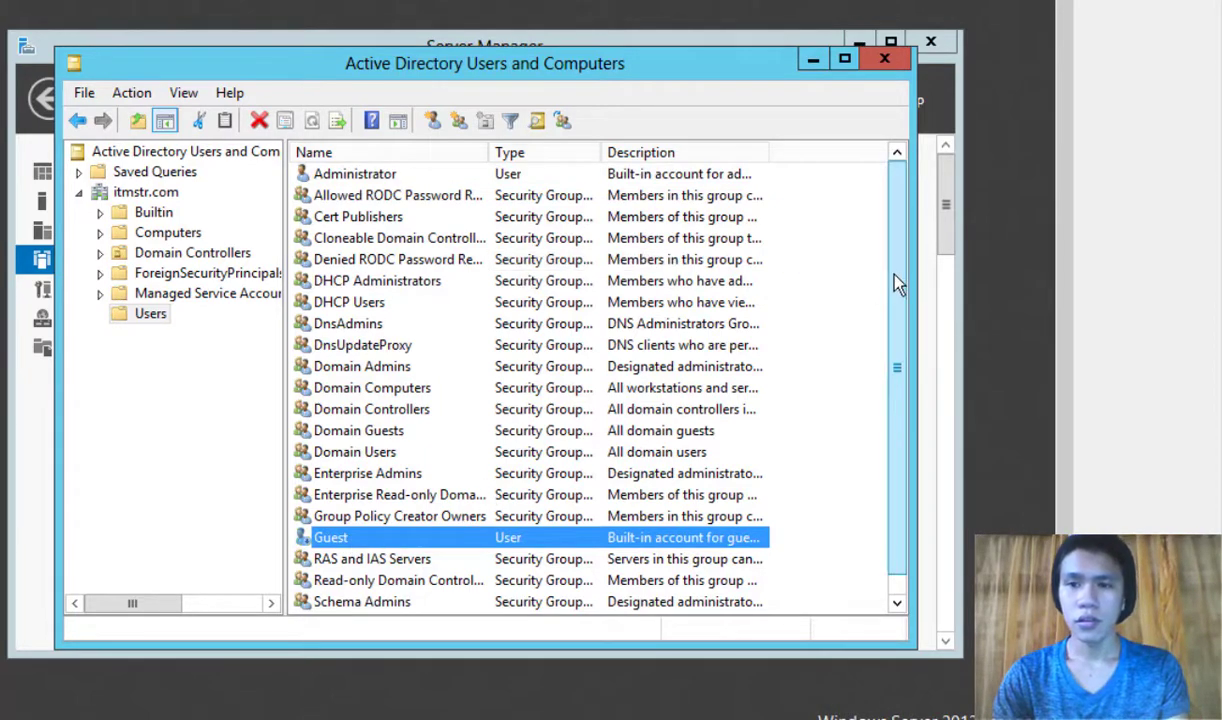
{"action": "scroll", "coordinate": [897, 290], "scroll_direction": "down", "scroll_amount": 1}
{"action": "scroll", "coordinate": [897, 250], "scroll_direction": "up", "scroll_amount": 1}
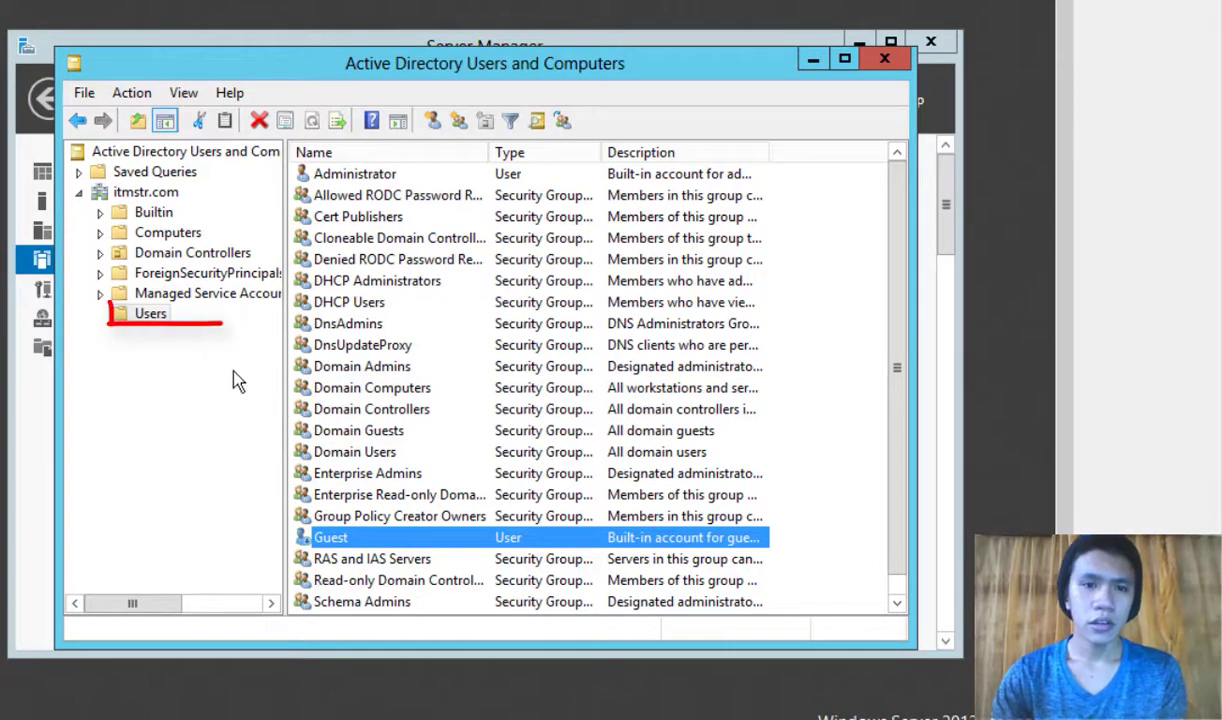
{"action": "left_click", "coordinate": [157, 319]}
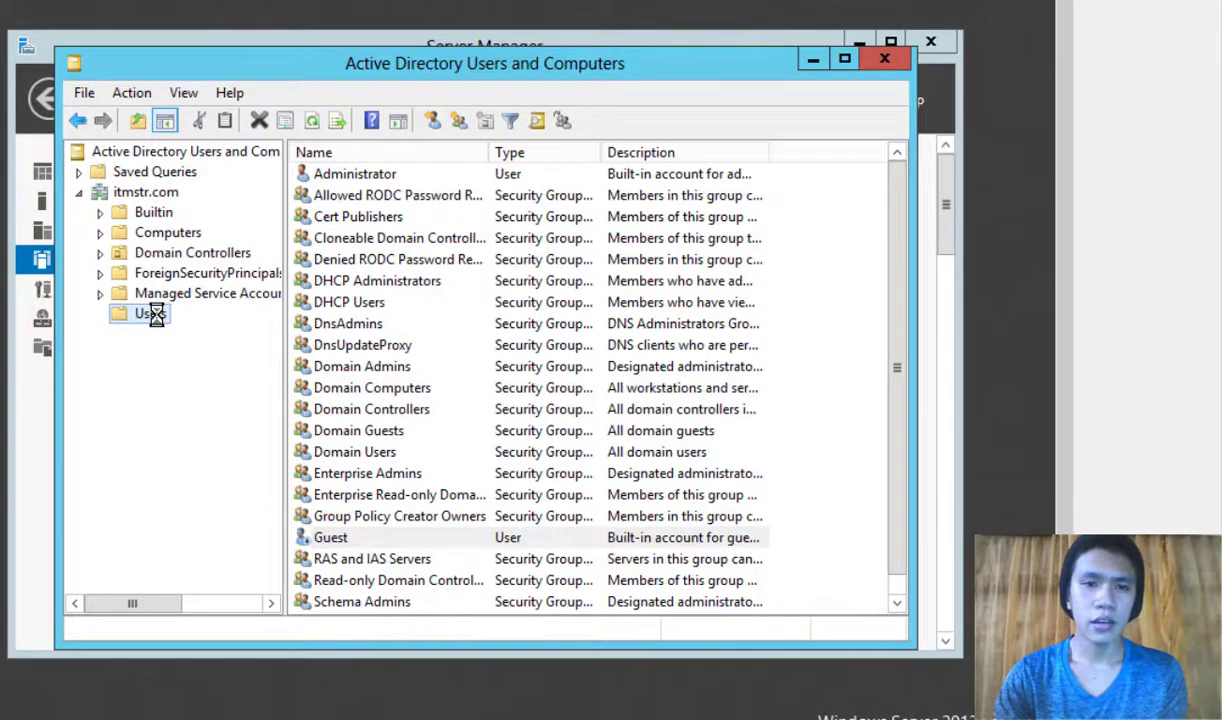
Step: Start a new user in itmstr.com/Users via New > User
{"action": "right_click", "coordinate": [155, 317]}
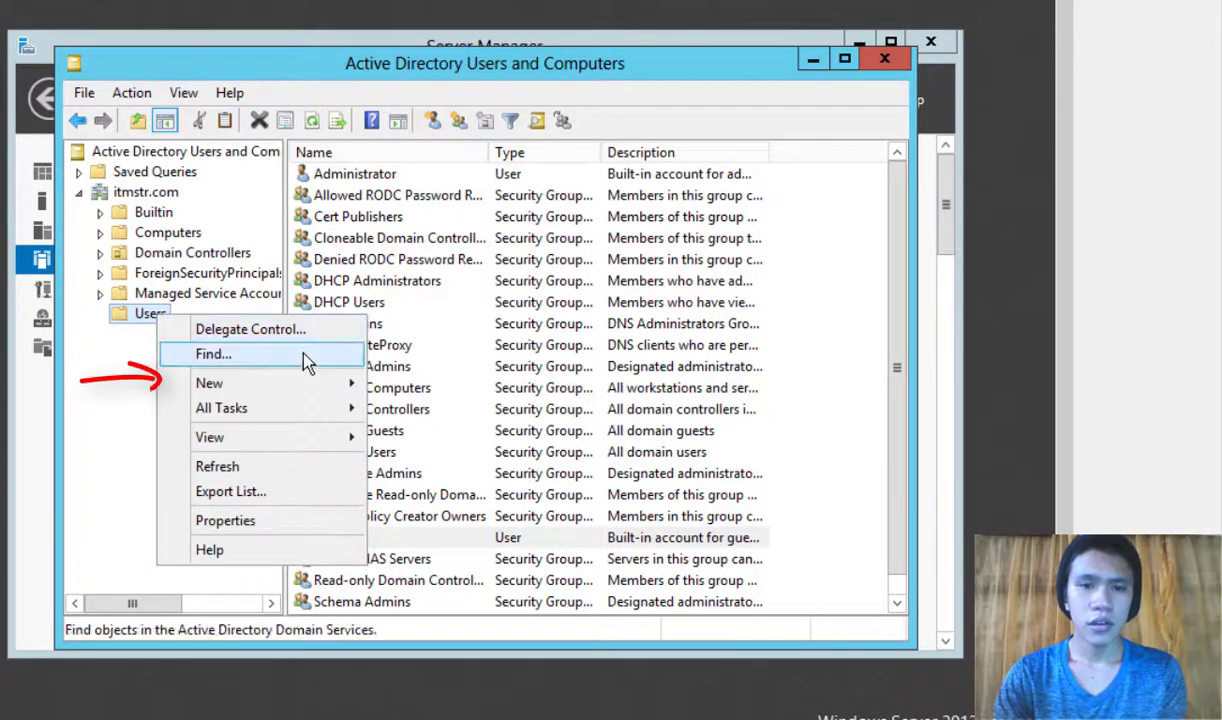
{"action": "mouse_move", "coordinate": [322, 395]}
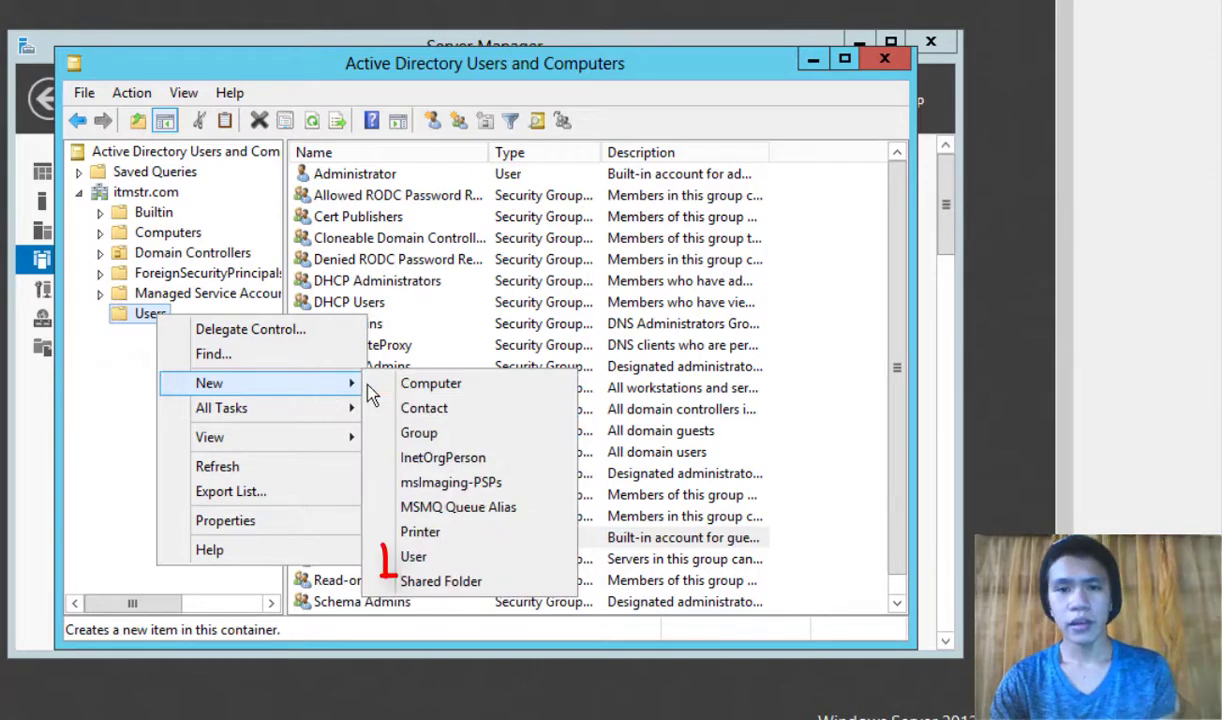
{"action": "left_click", "coordinate": [441, 560]}
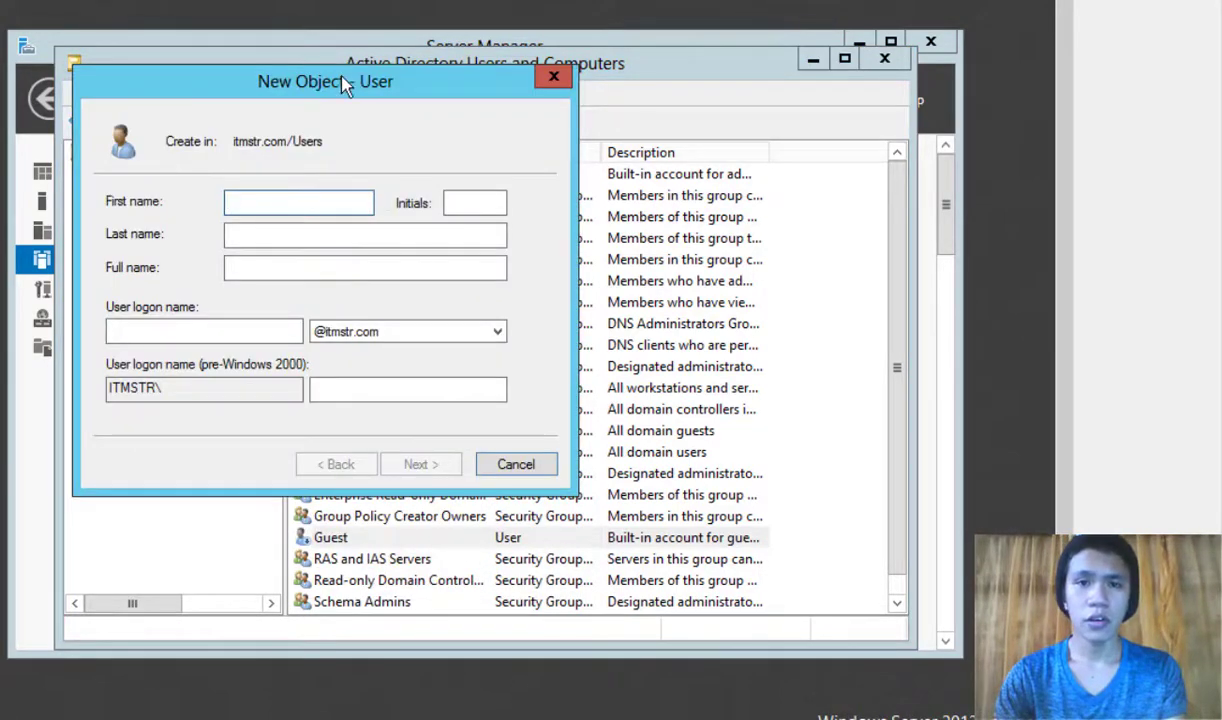
{"action": "left_click_drag", "start_coordinate": [344, 82], "coordinate": [532, 136]}
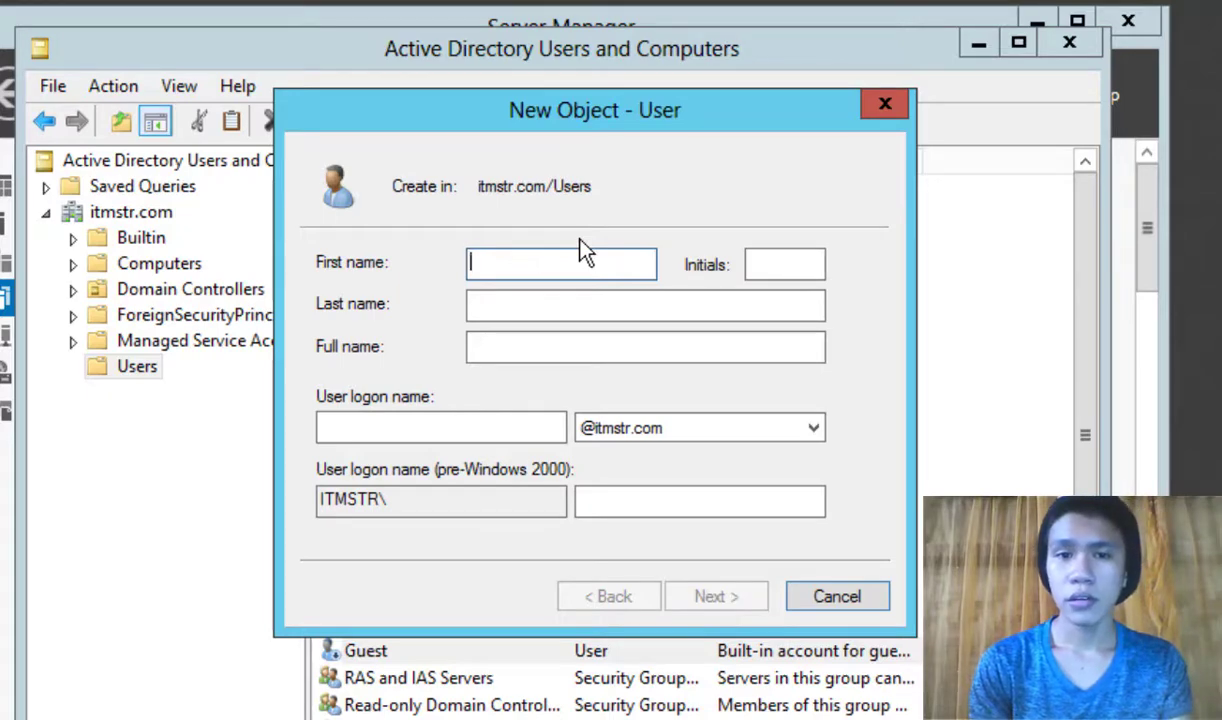
Step: Enter first name 'test', last name 'user' and logon name 'testuser101'
{"action": "type", "text": "test"}
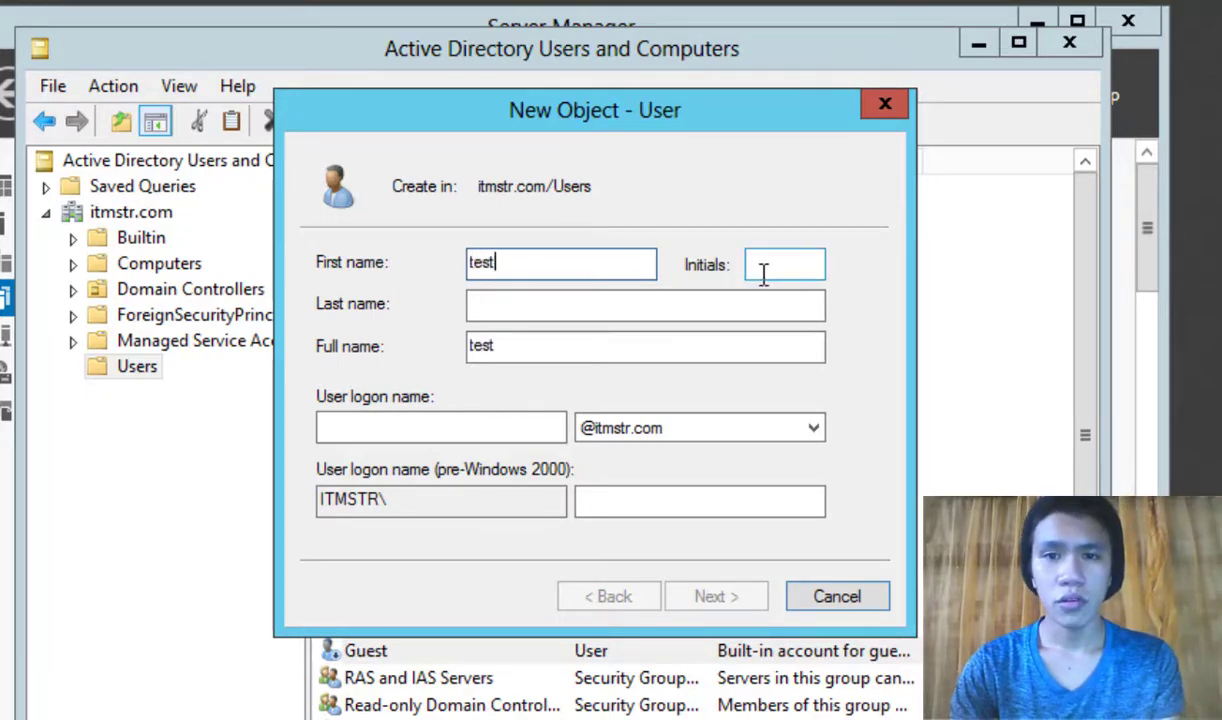
{"action": "left_click", "coordinate": [684, 300]}
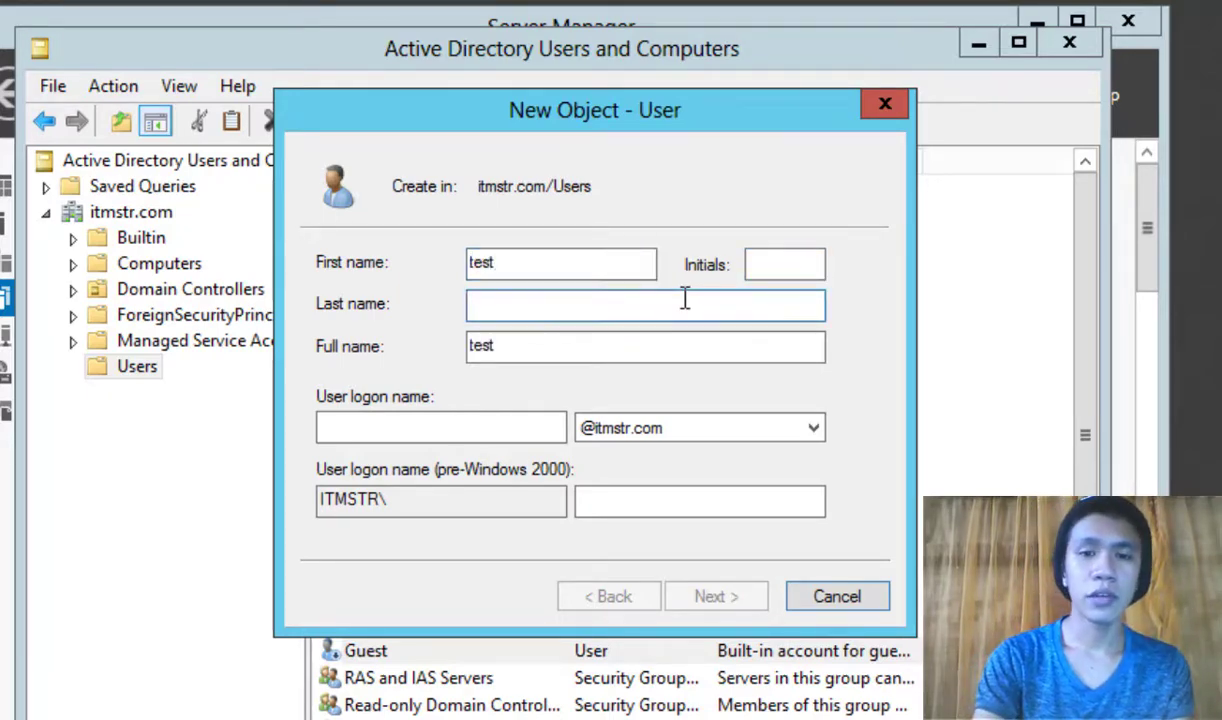
{"action": "type", "text": "b"}
{"action": "key", "text": "BackSpace"}
{"action": "type", "text": "user"}
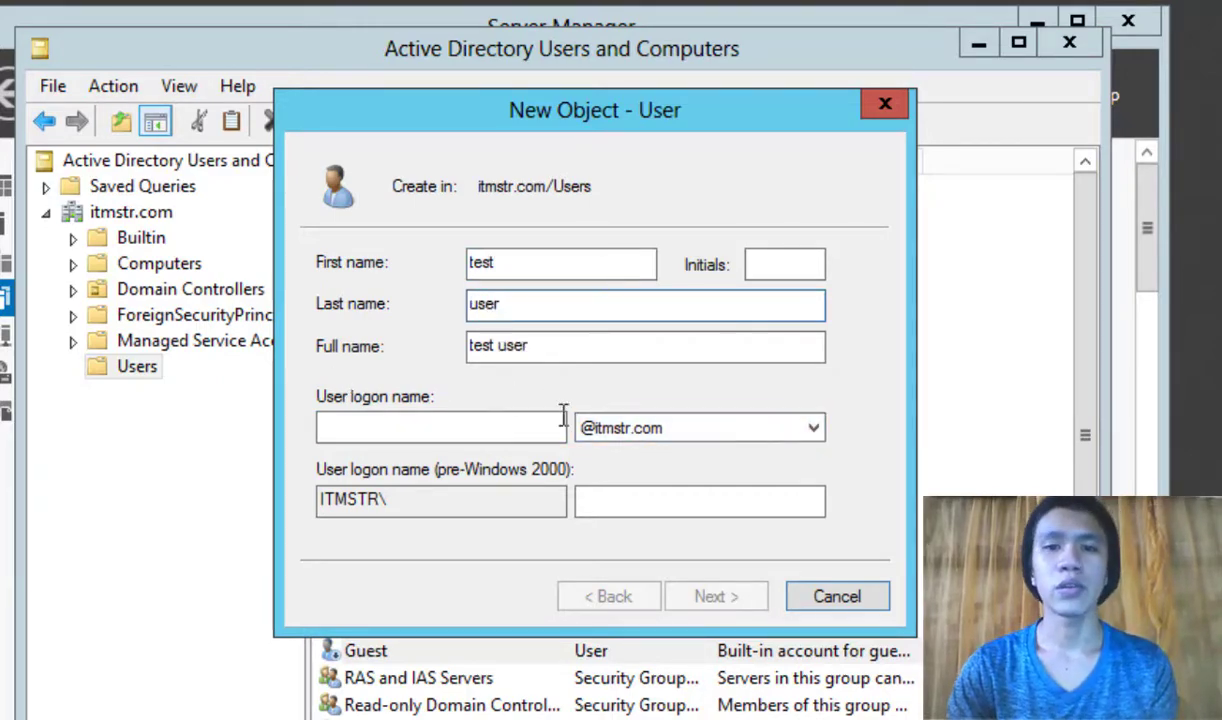
{"action": "left_click", "coordinate": [513, 432]}
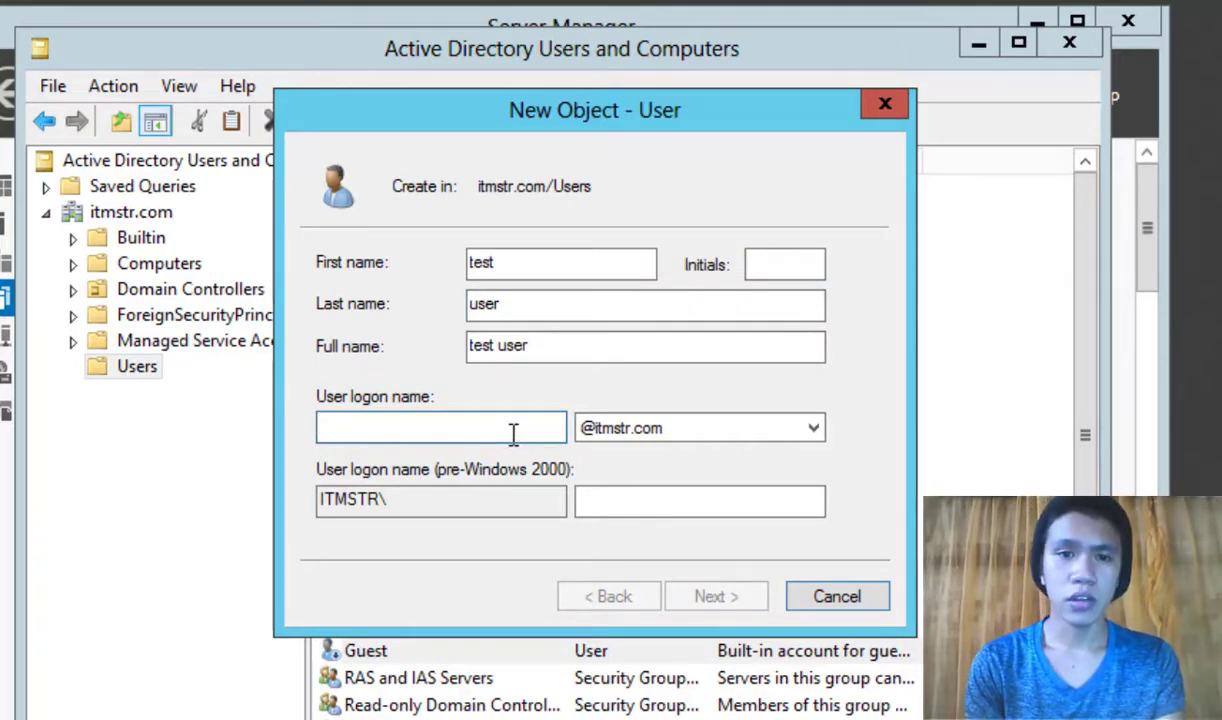
{"action": "type", "text": "t"}
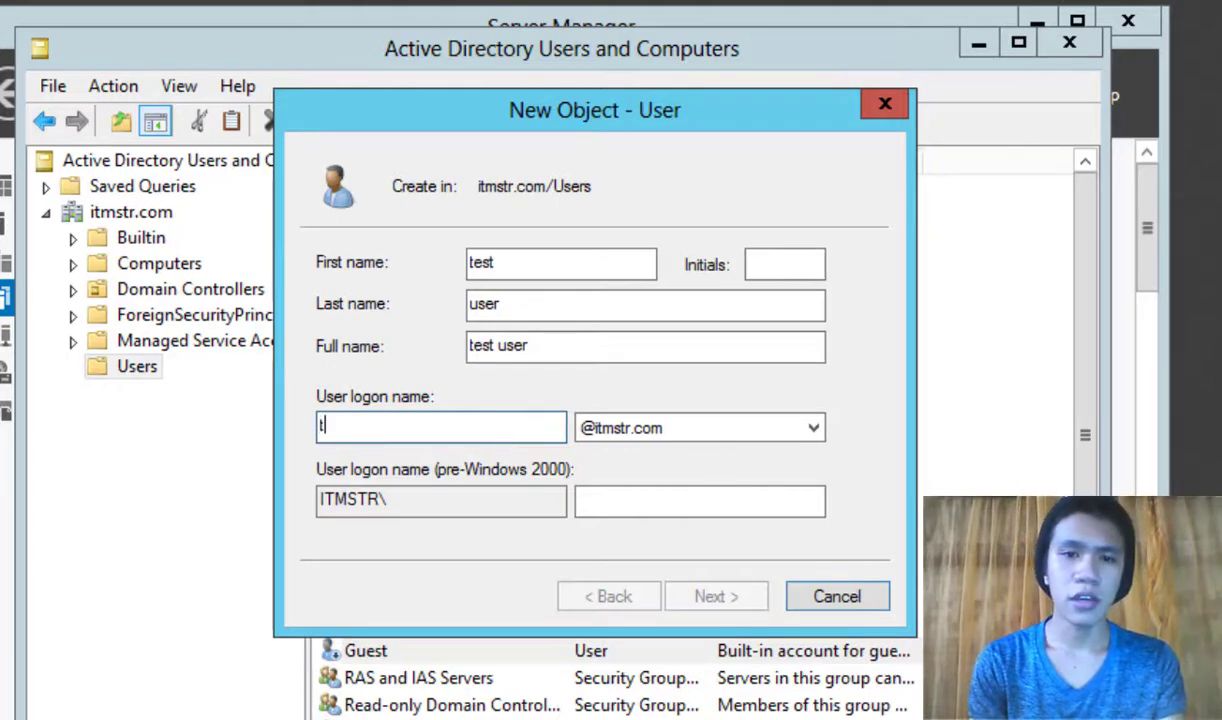
{"action": "type", "text": "estuser"}
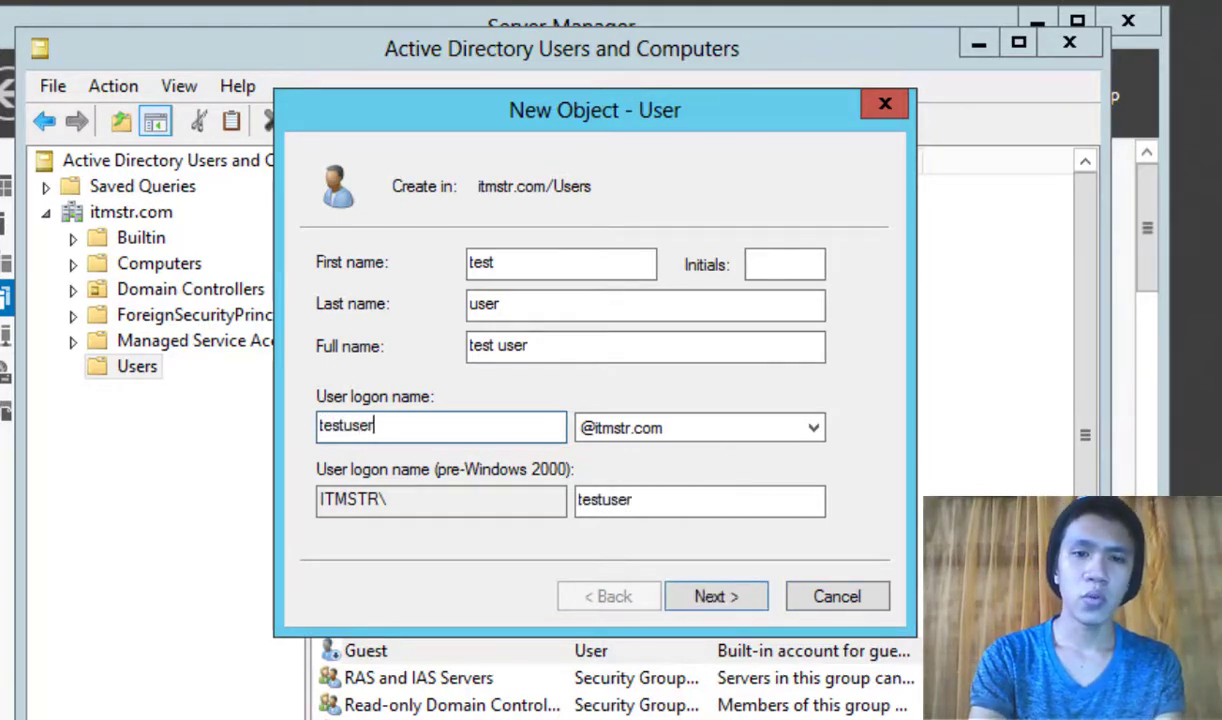
{"action": "type", "text": "101"}
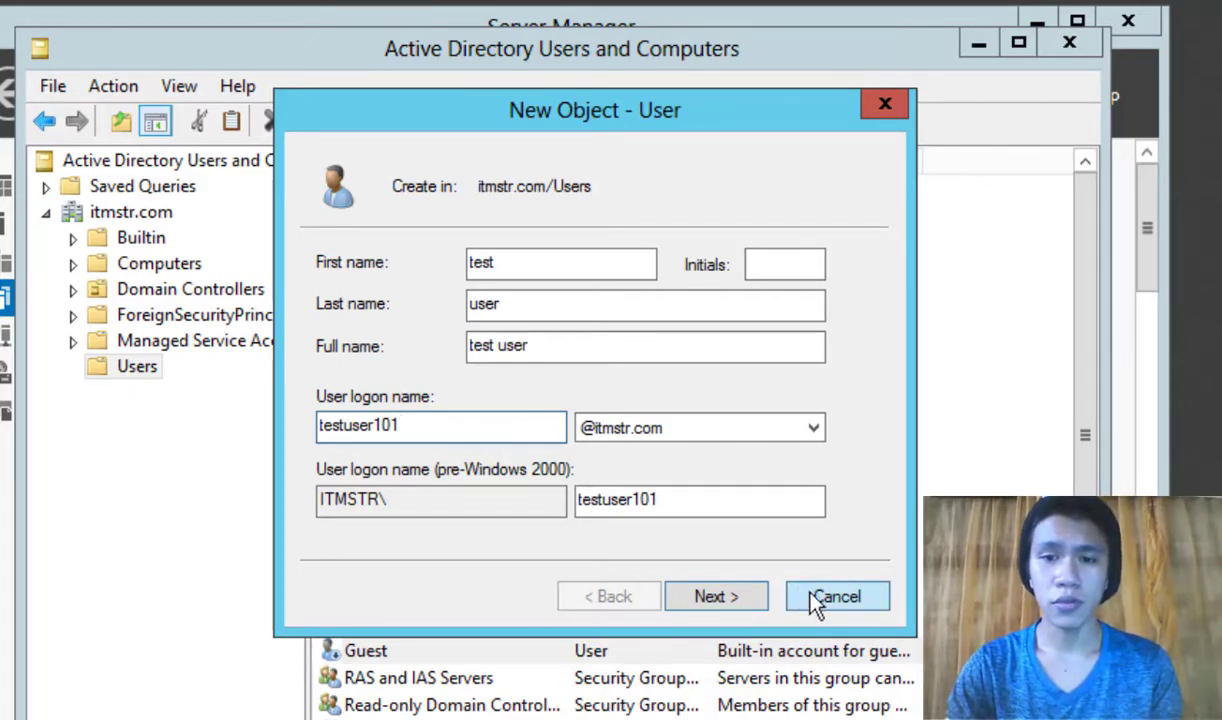
Step: Advance to the password page and type the new user's initial password
{"action": "left_click", "coordinate": [738, 598]}
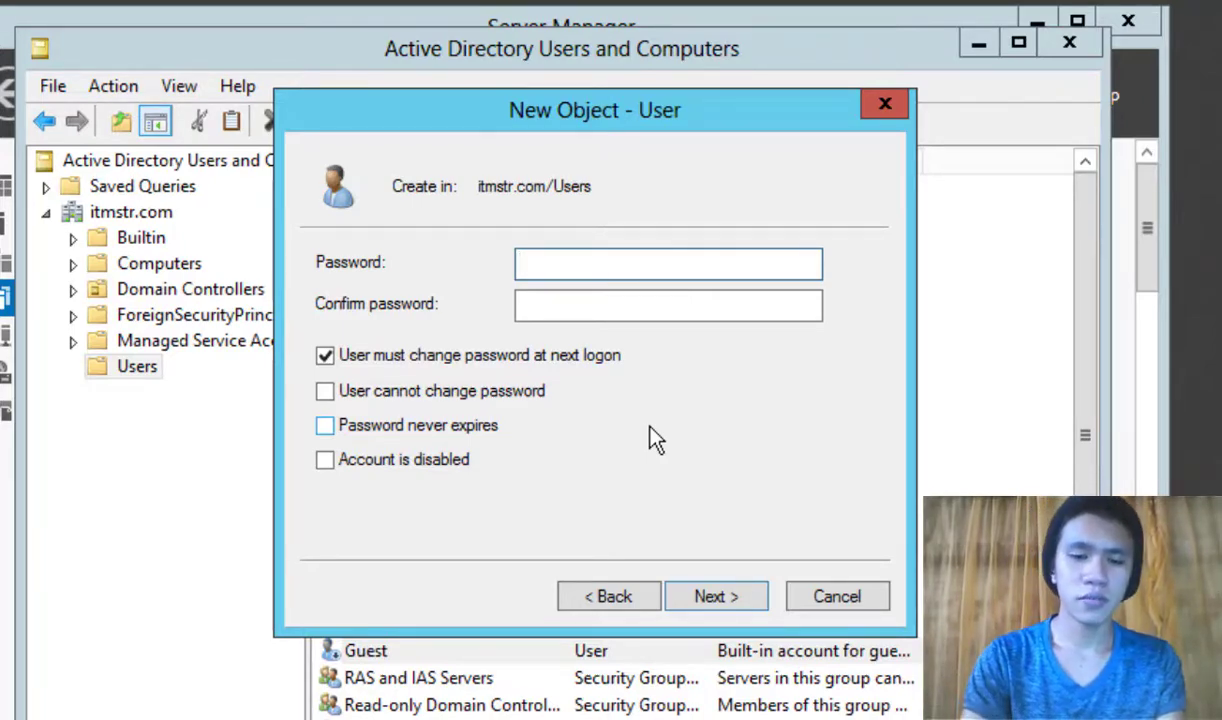
{"action": "type", "text": "P@ssw0rd"}
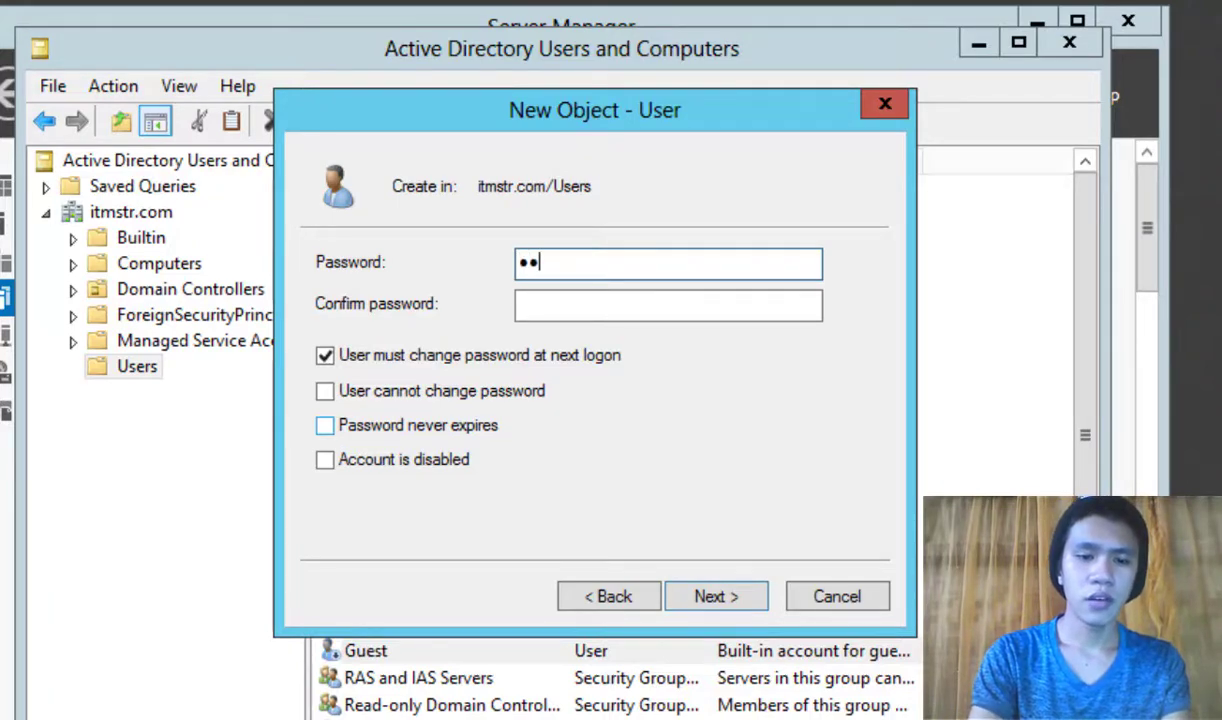
{"action": "type", "text": "1"}
{"action": "key", "text": "Tab"}
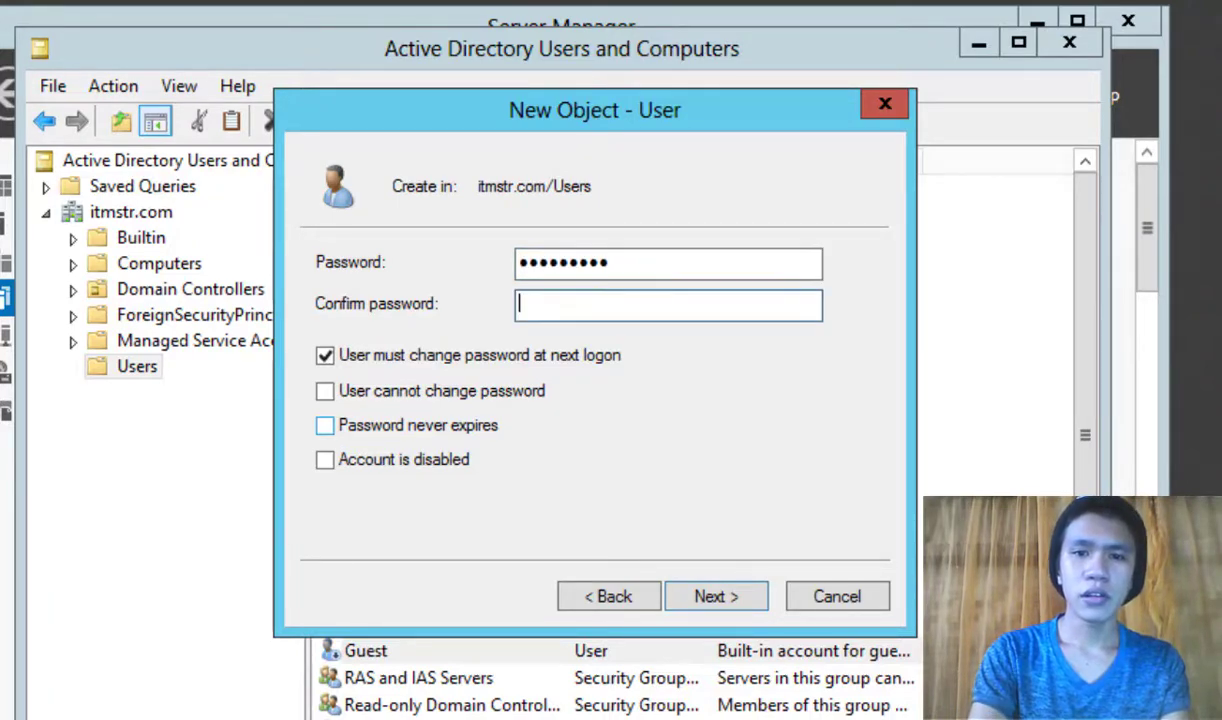
{"action": "type", "text": "P@ssw0rd1"}
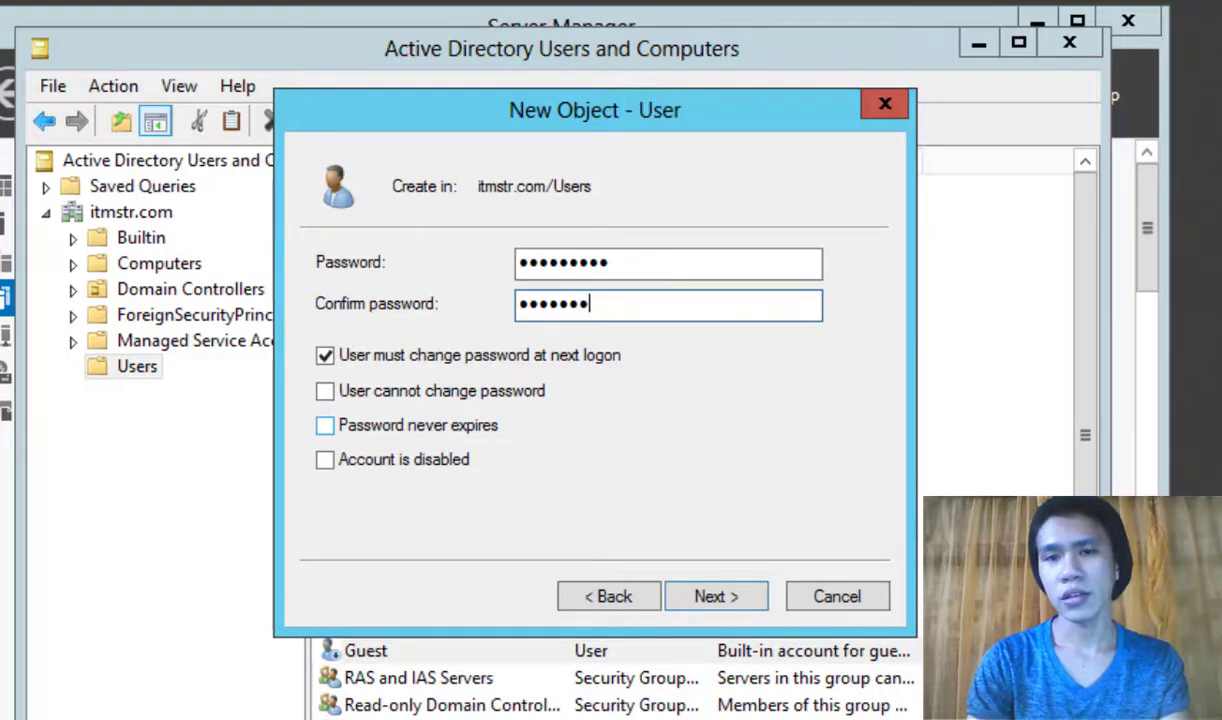
{"action": "left_click", "coordinate": [795, 437]}
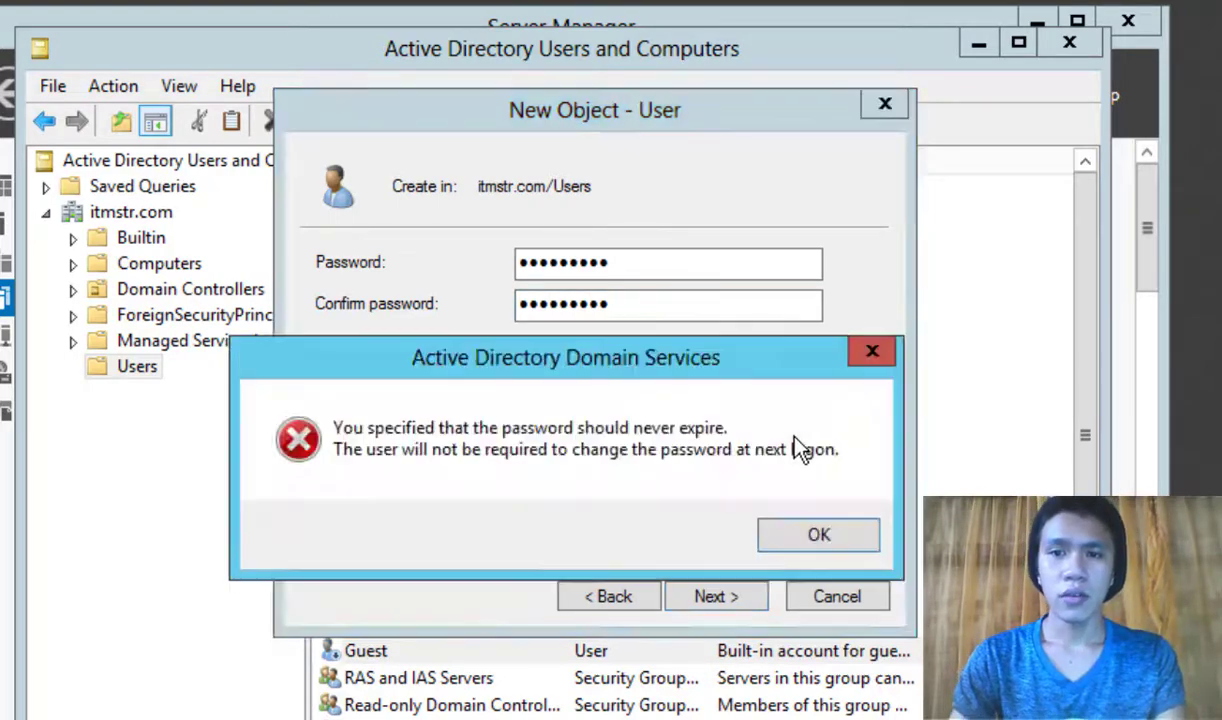
{"action": "left_click", "coordinate": [868, 356]}
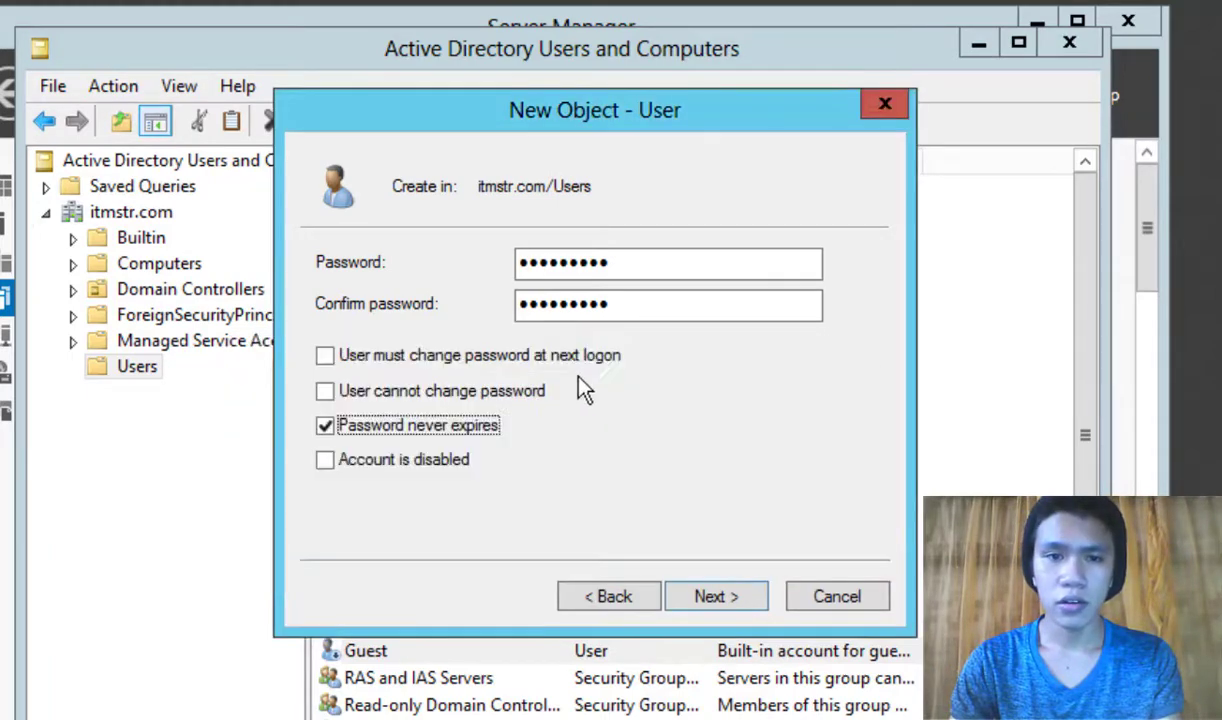
{"action": "left_click", "coordinate": [325, 358]}
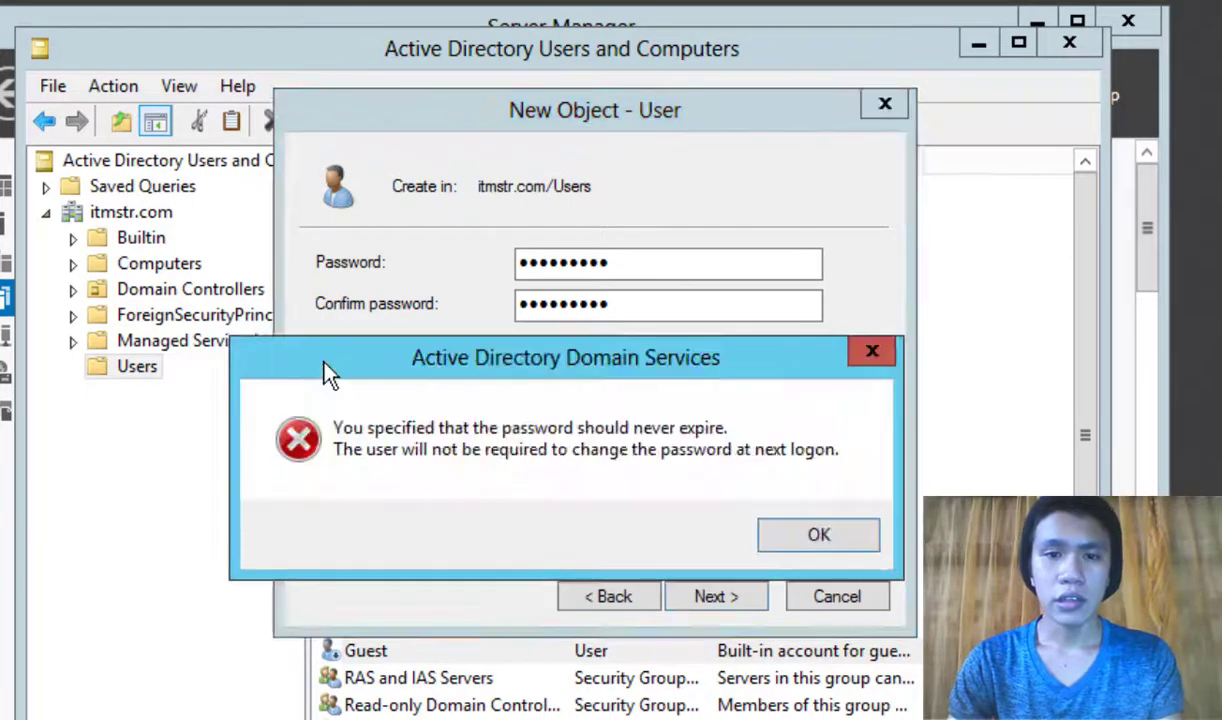
{"action": "left_click", "coordinate": [815, 535]}
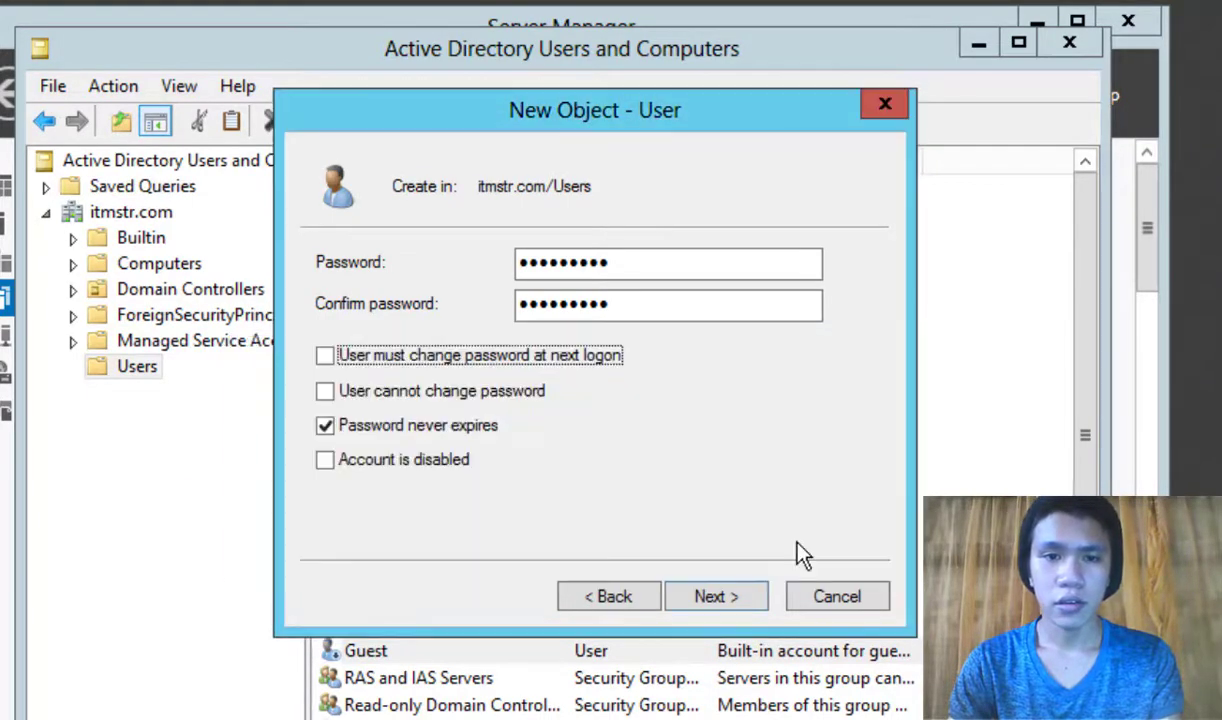
{"action": "left_click", "coordinate": [323, 426]}
{"action": "left_click", "coordinate": [326, 358]}
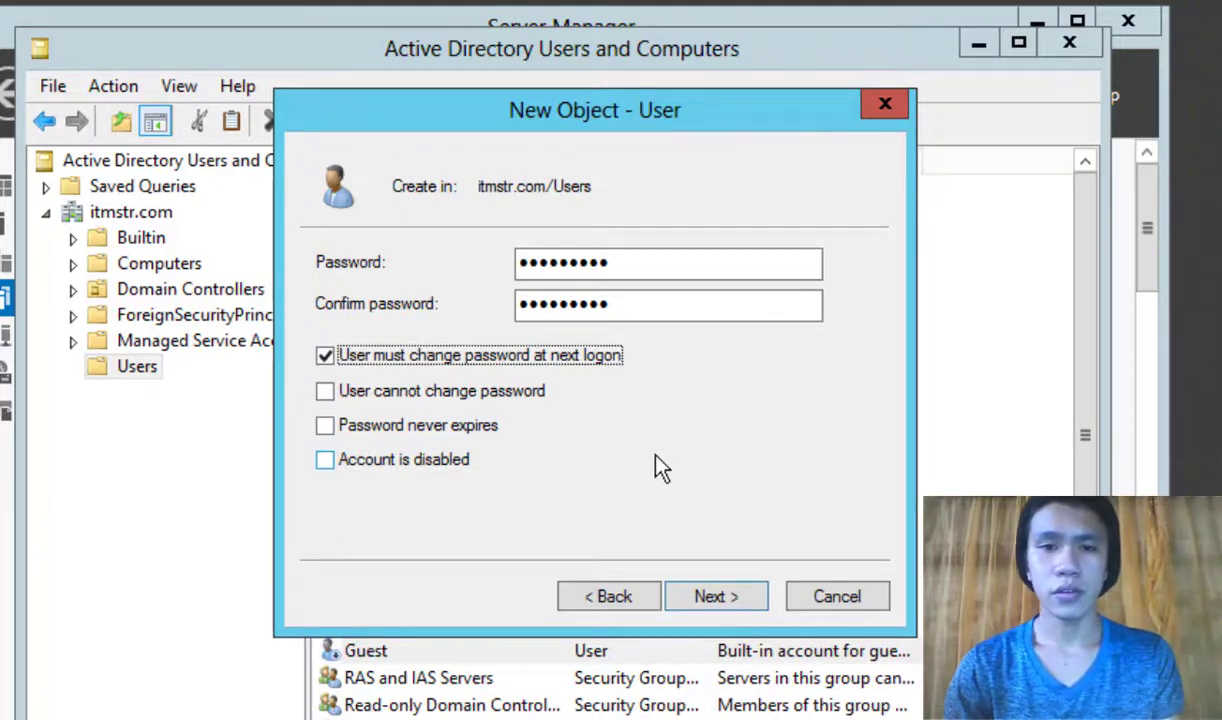
Step: Toggle an account option checkbox on the new user's password page
{"action": "left_click", "coordinate": [676, 456]}
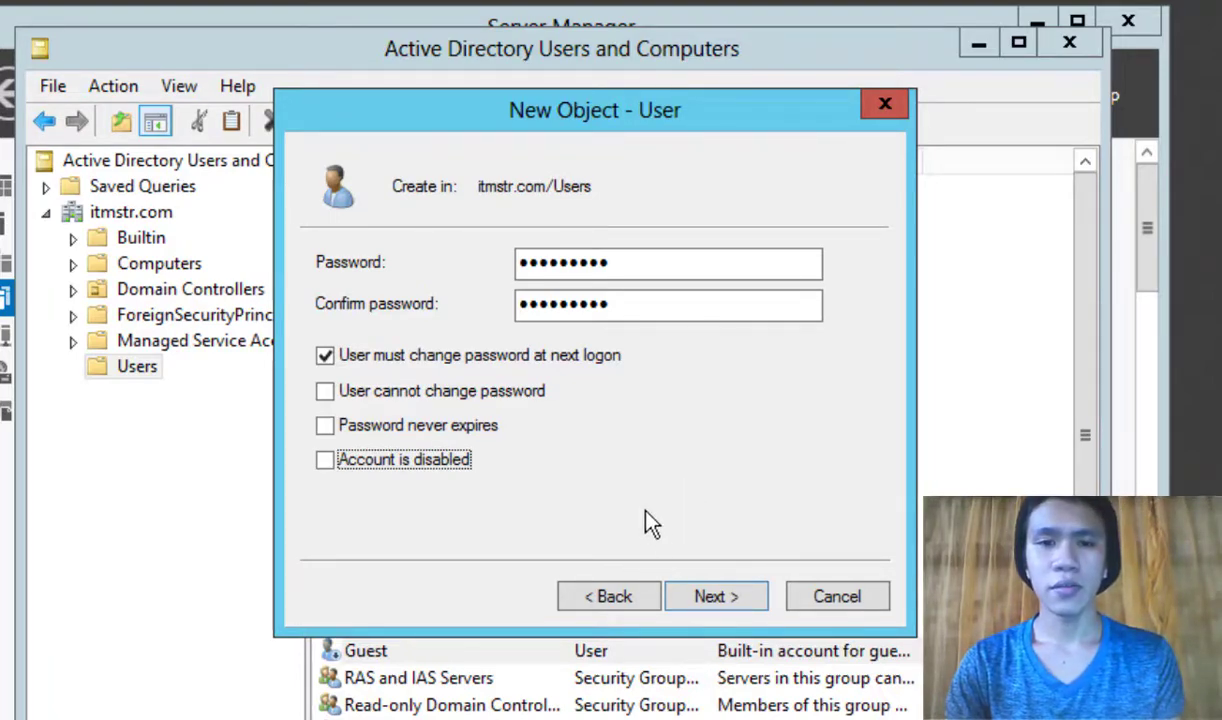
Step: Review the summary and finish creating the testuser101 account
{"action": "left_click", "coordinate": [730, 601]}
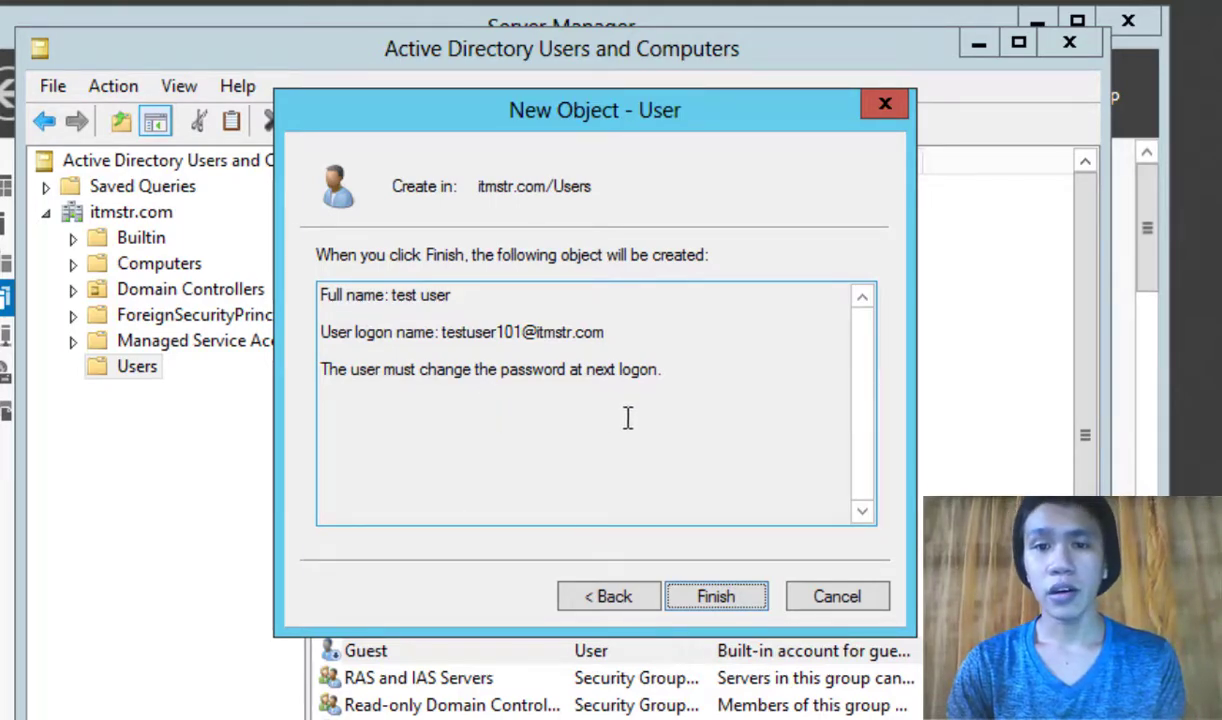
{"action": "left_click", "coordinate": [724, 600]}
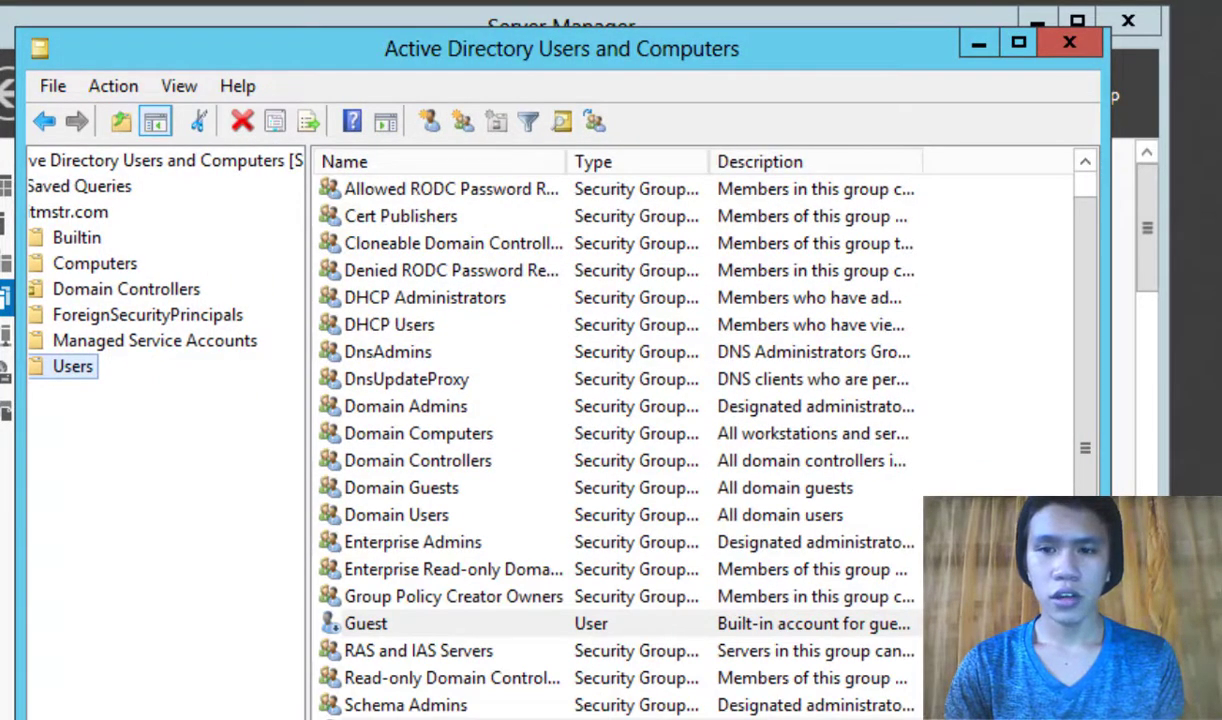
Step: Check the new test user in the Users list, then open and cancel another new-user dialog
{"action": "left_click", "coordinate": [560, 712]}
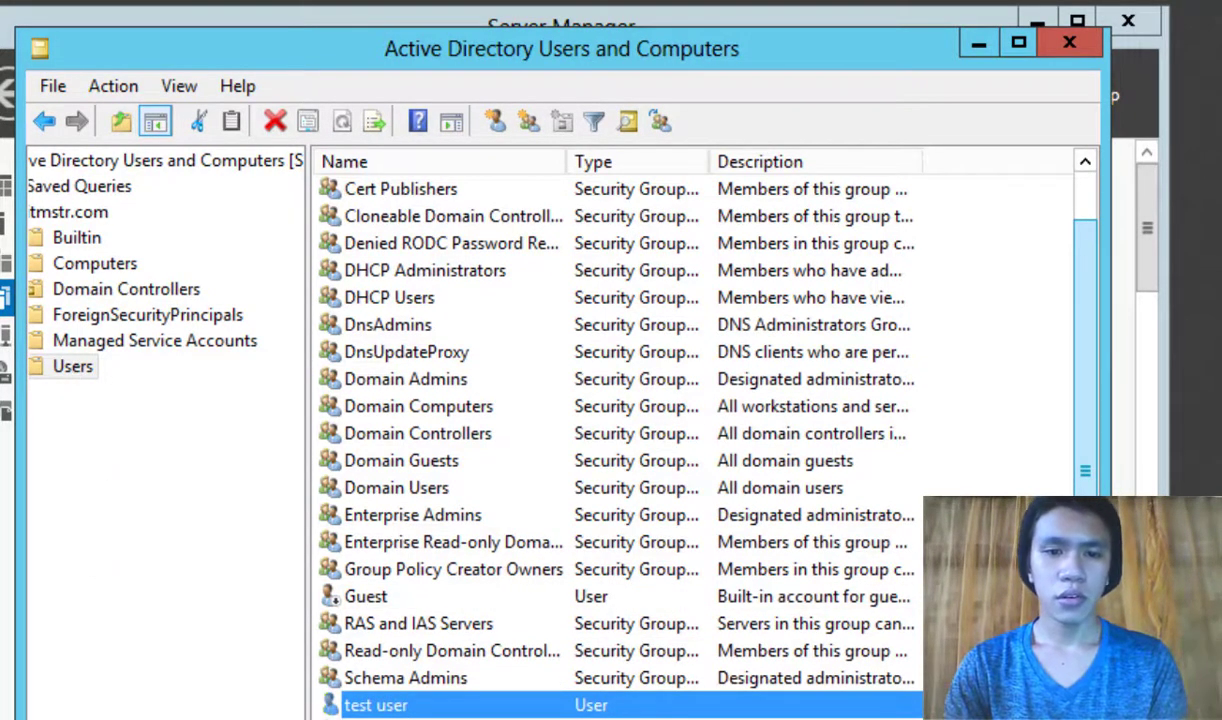
{"action": "scroll", "coordinate": [165, 430], "scroll_direction": "left", "scroll_amount": 2}
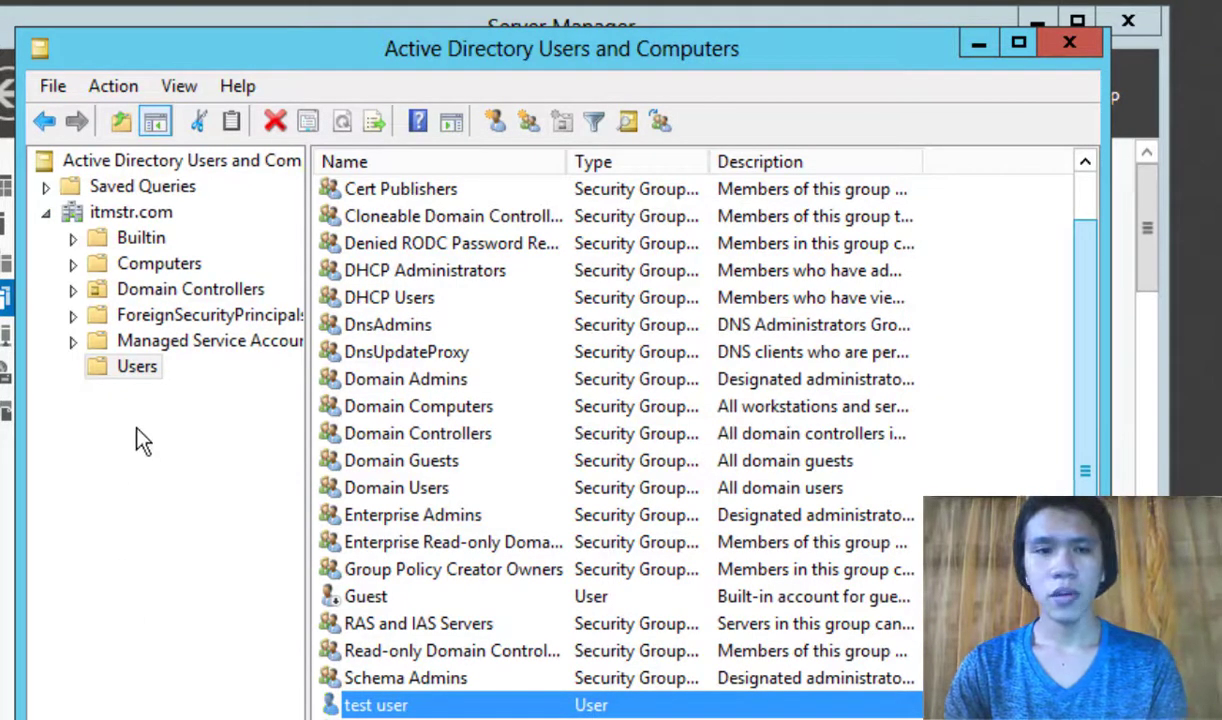
{"action": "right_click", "coordinate": [136, 370]}
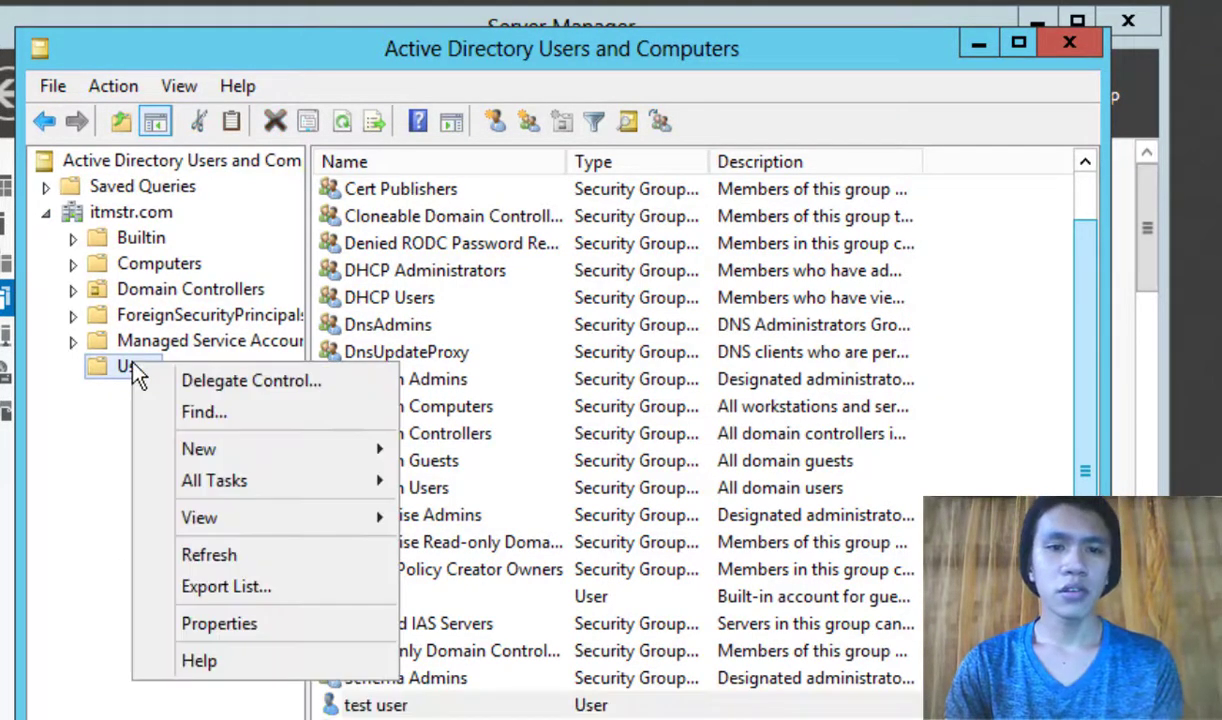
{"action": "mouse_move", "coordinate": [372, 455]}
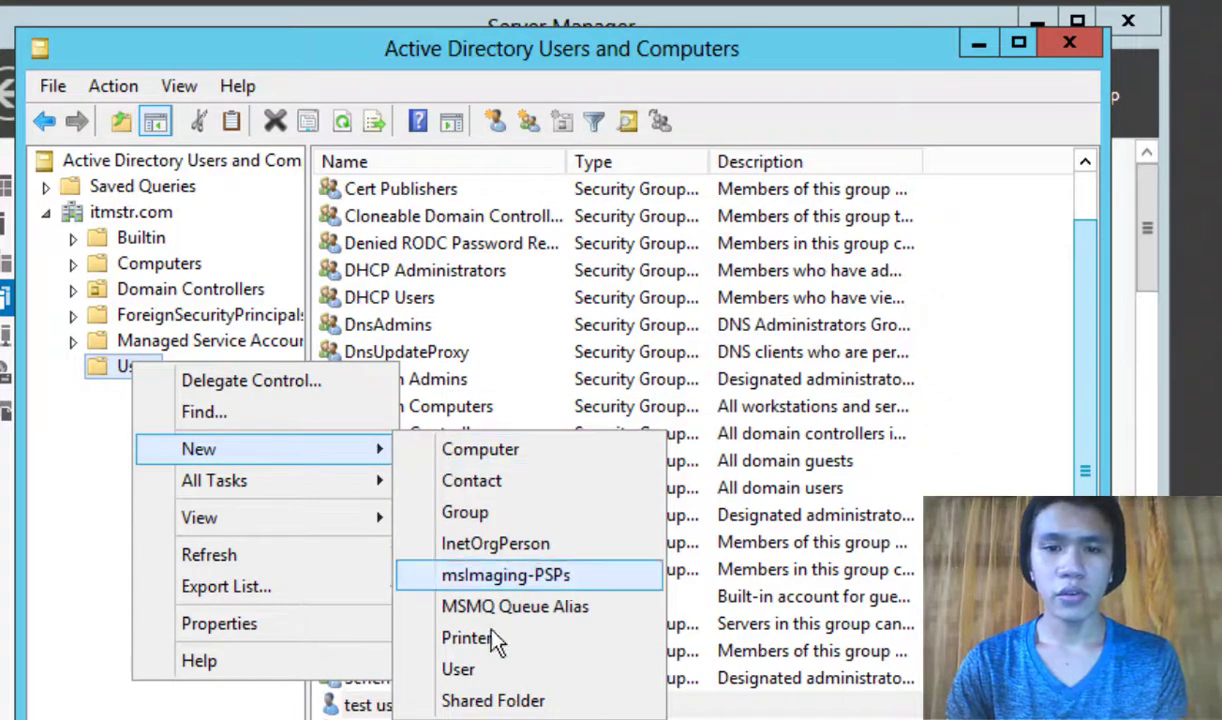
{"action": "left_click", "coordinate": [494, 674]}
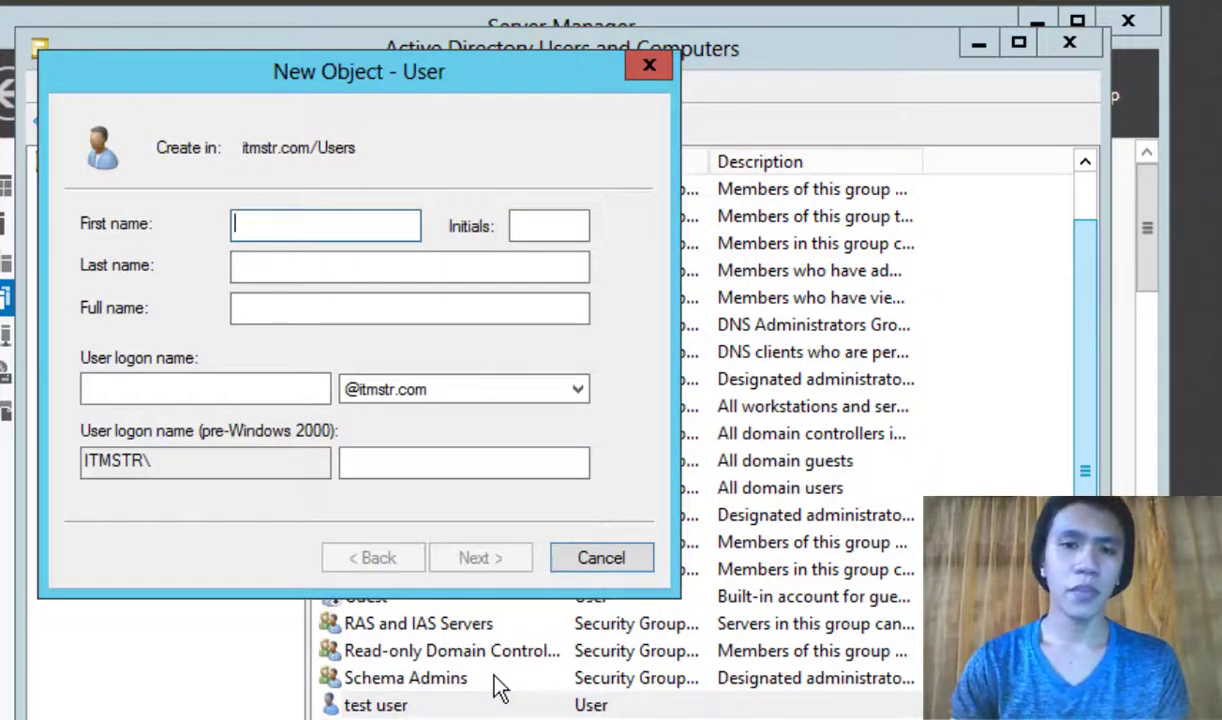
{"action": "left_click", "coordinate": [603, 561]}
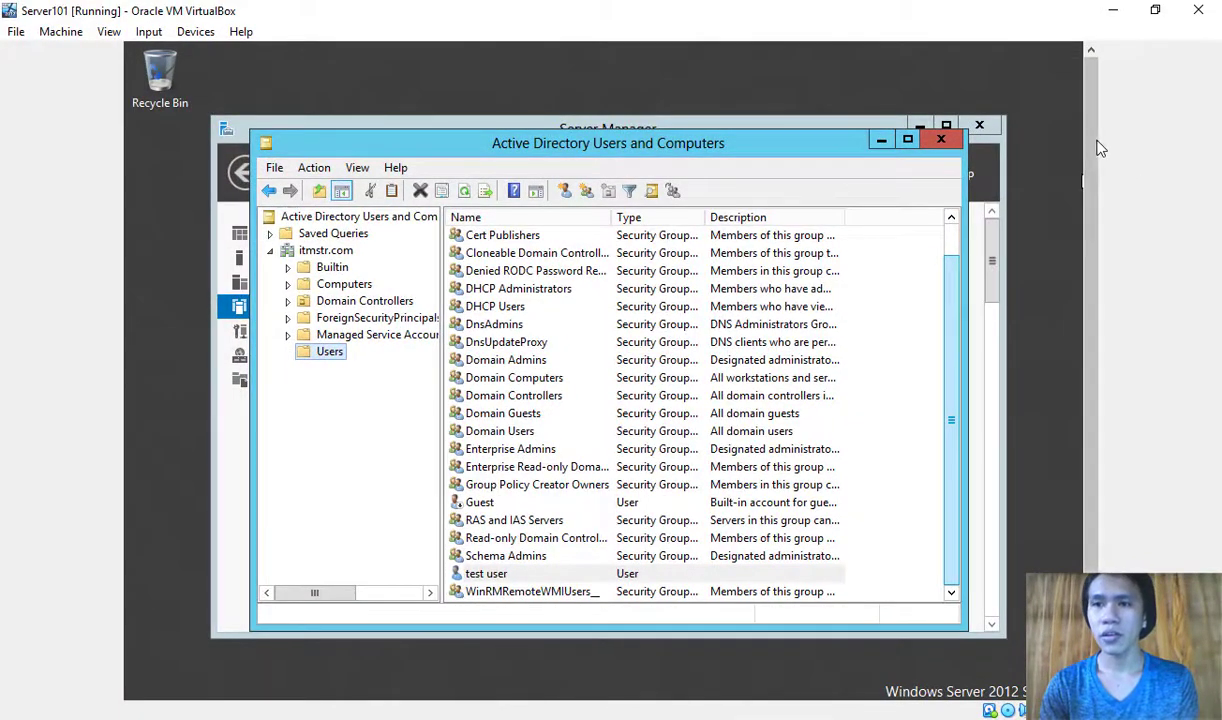
Step: Sign the Administrator out from the Start screen's account tile
{"action": "left_click_drag", "start_coordinate": [1100, 145], "coordinate": [1095, 224]}
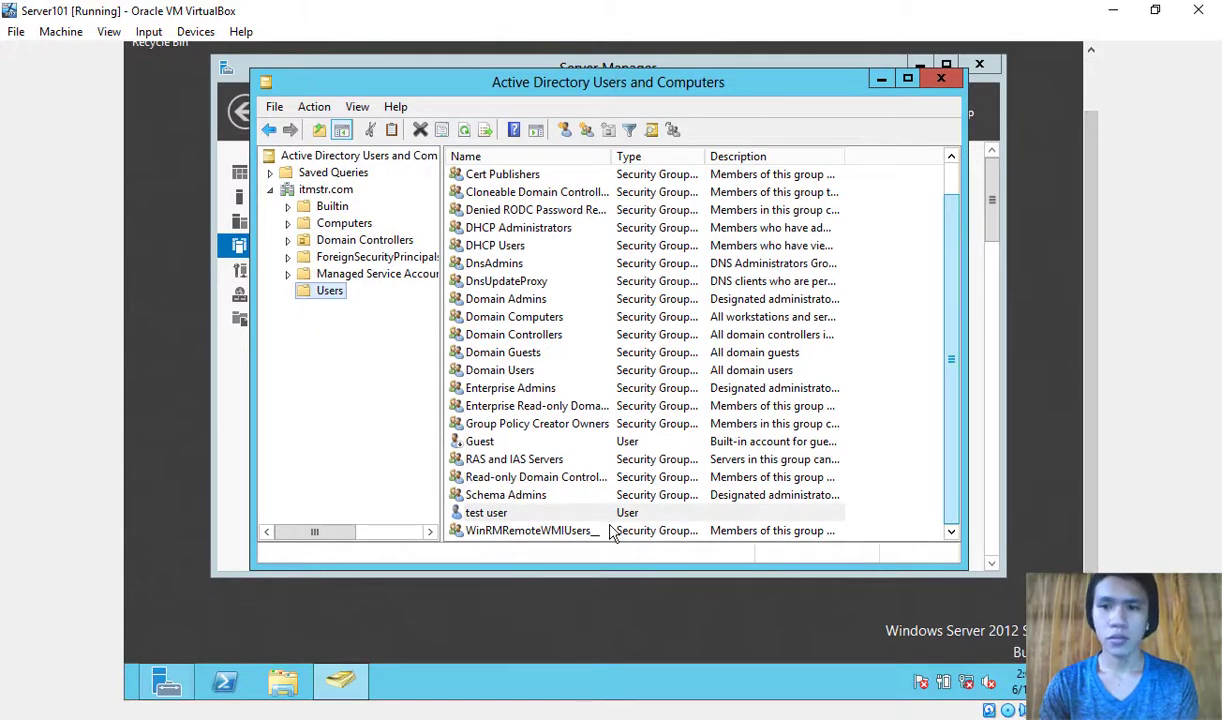
{"action": "key", "text": "super"}
{"action": "left_click_drag", "start_coordinate": [1103, 285], "coordinate": [1102, 210]}
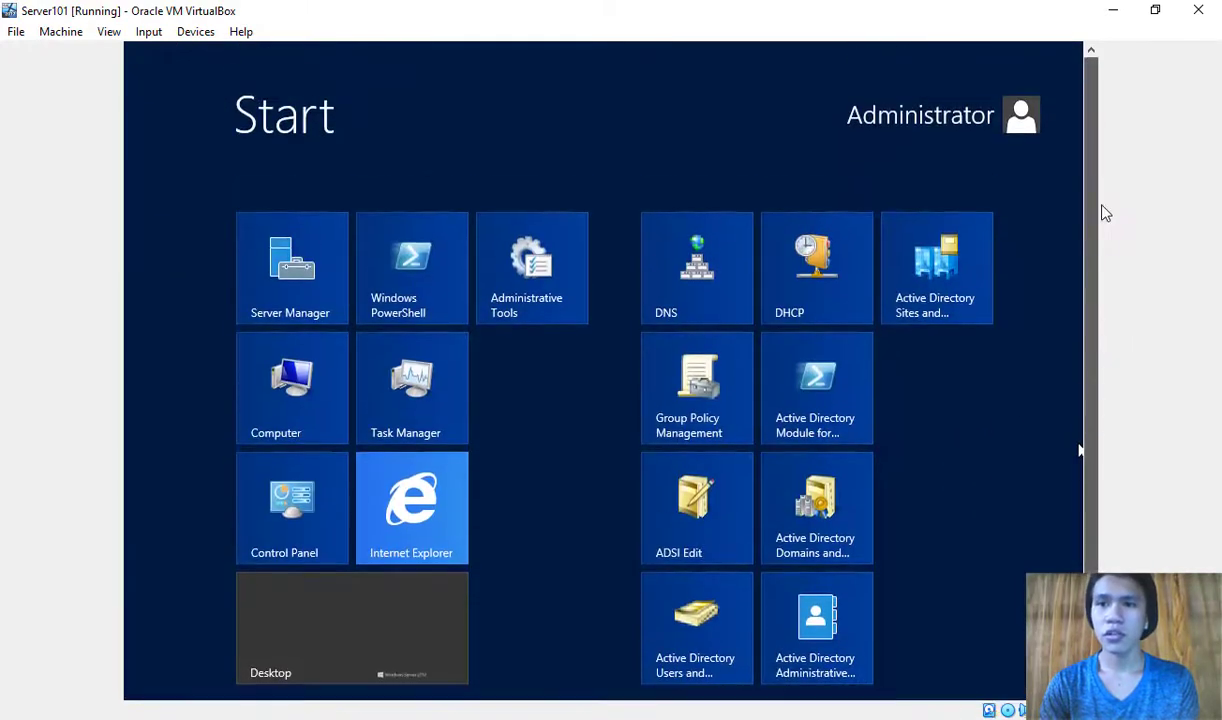
{"action": "left_click", "coordinate": [1019, 118]}
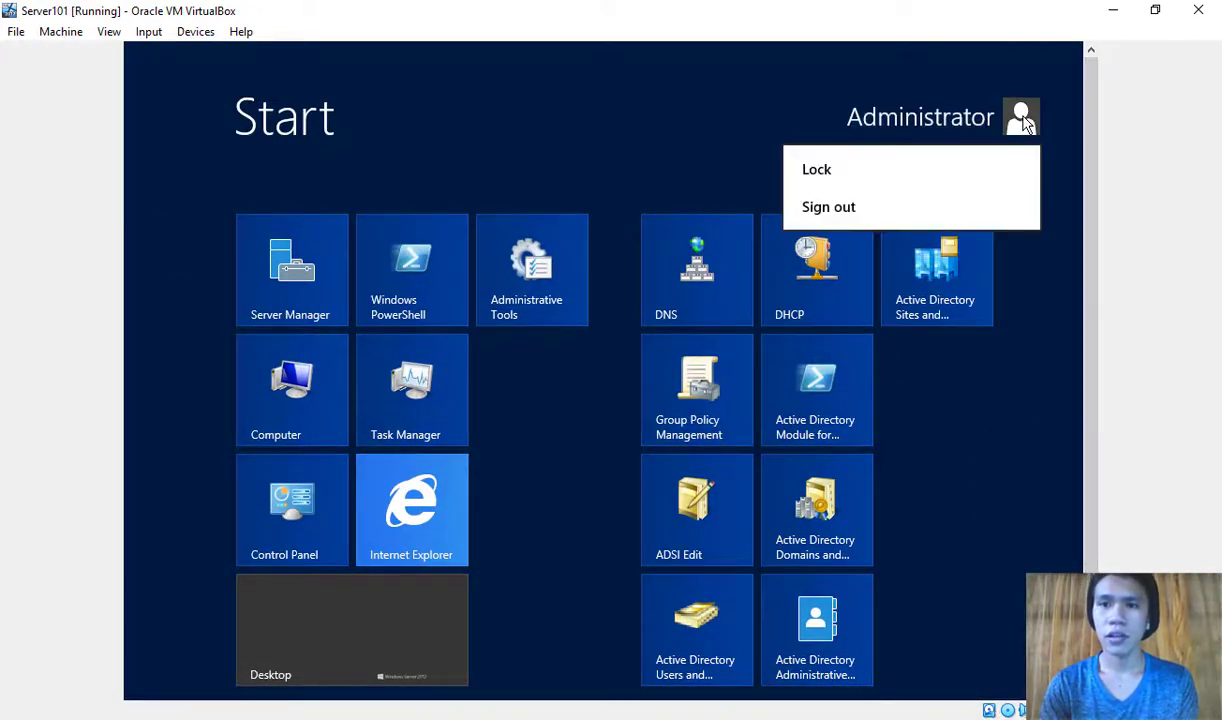
{"action": "left_click", "coordinate": [867, 216]}
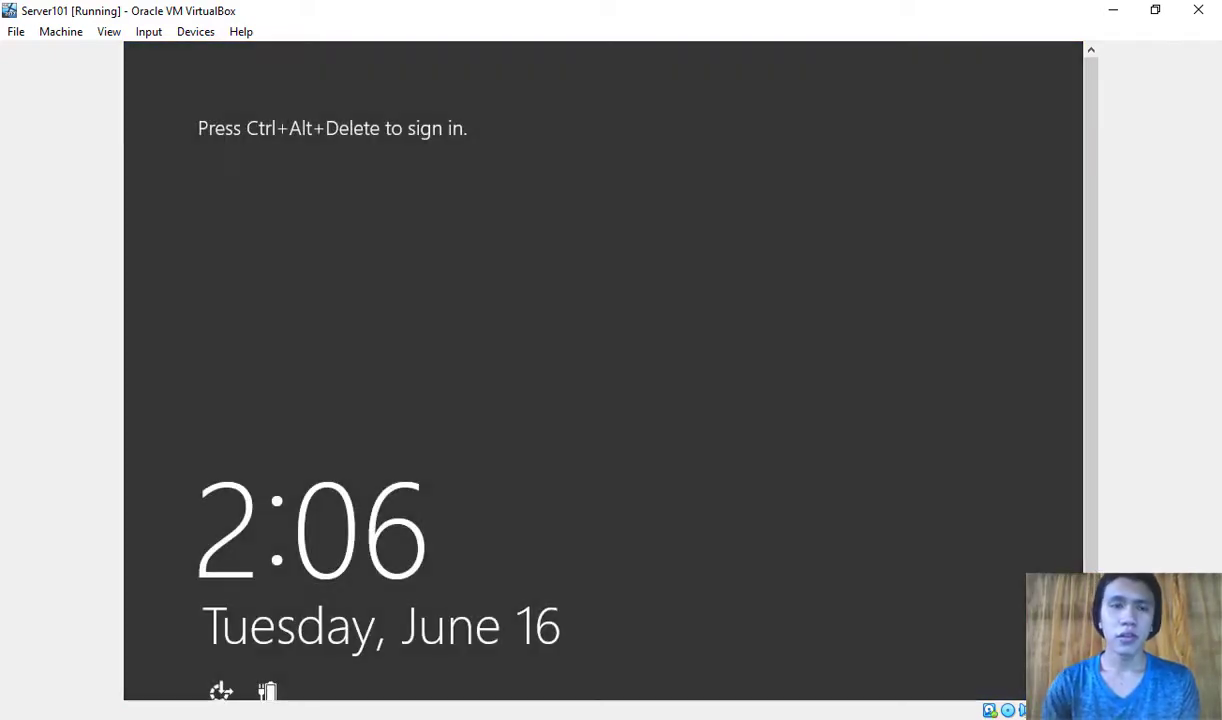
Step: Send Ctrl-Alt-Del to the VM and choose to sign in as another user
{"action": "left_click", "coordinate": [148, 31]}
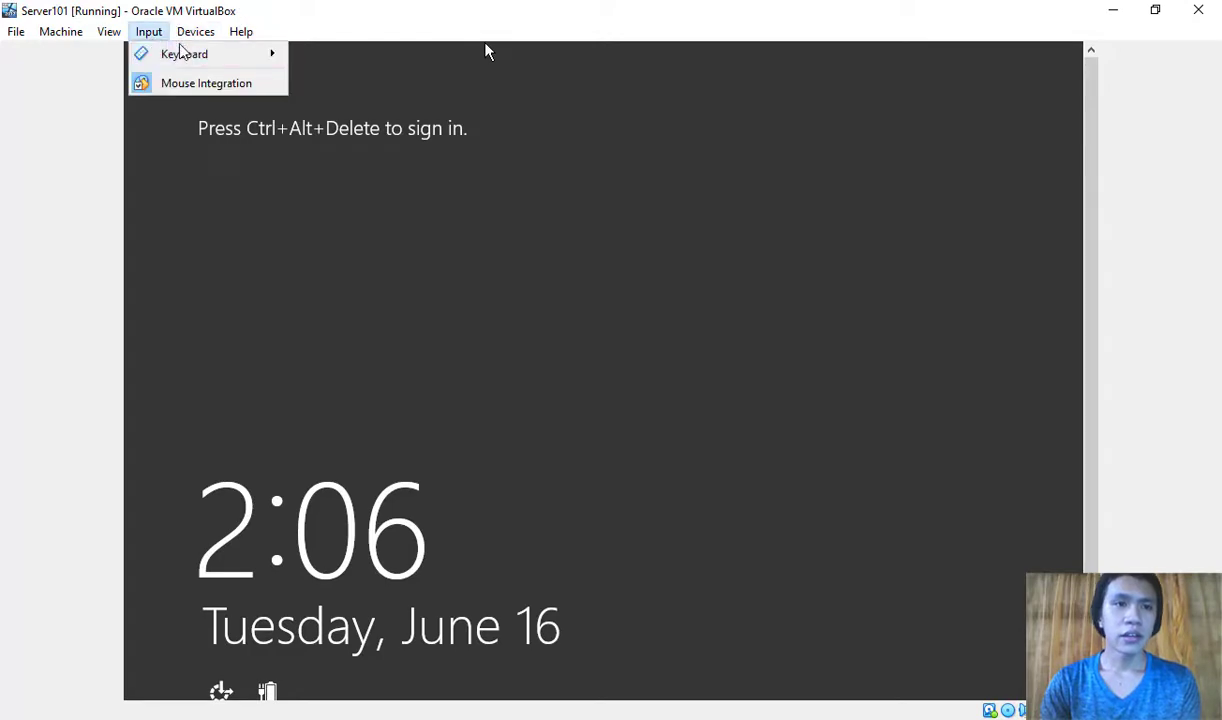
{"action": "mouse_move", "coordinate": [195, 56]}
{"action": "left_click", "coordinate": [365, 106]}
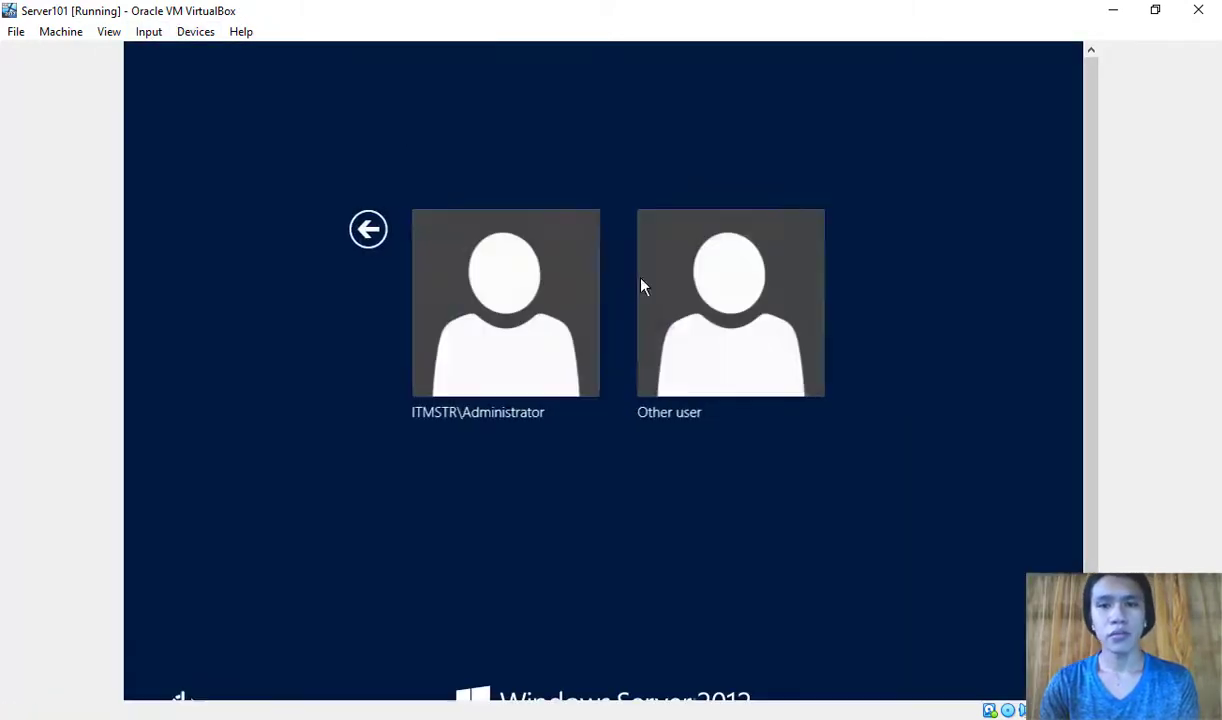
{"action": "left_click", "coordinate": [680, 326]}
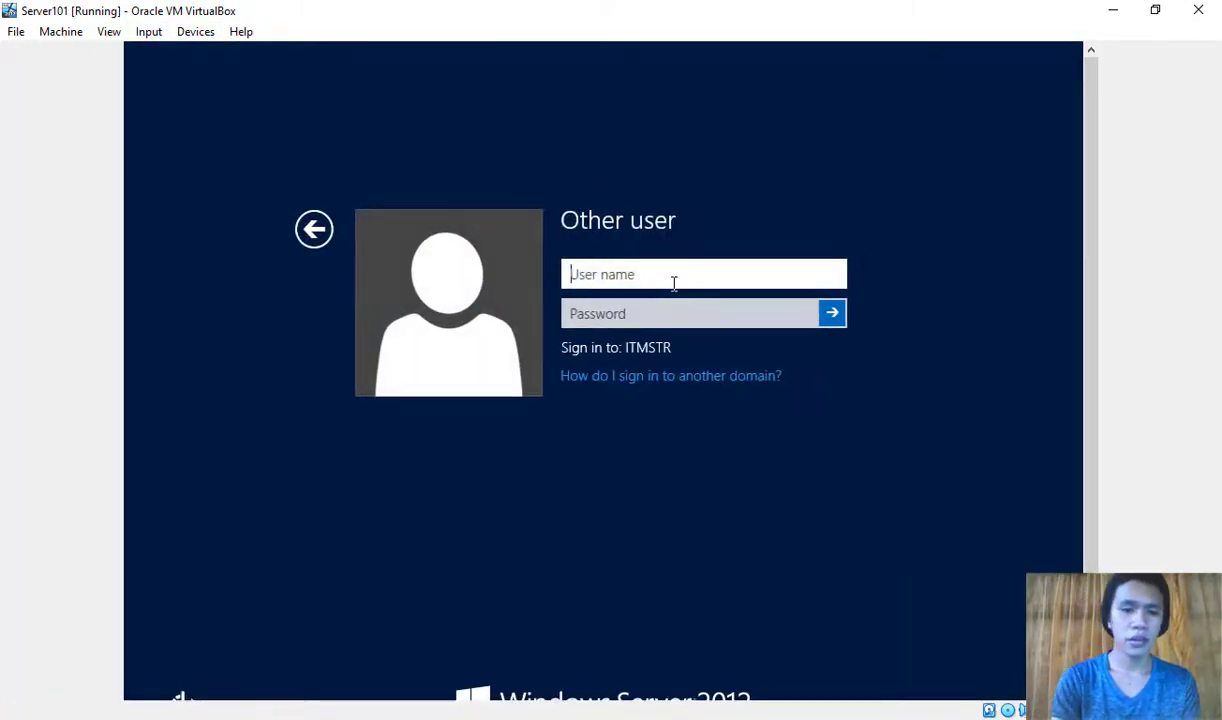
Step: Sign in as testuser101 with the user's initial password
{"action": "type", "text": "testuser101"}
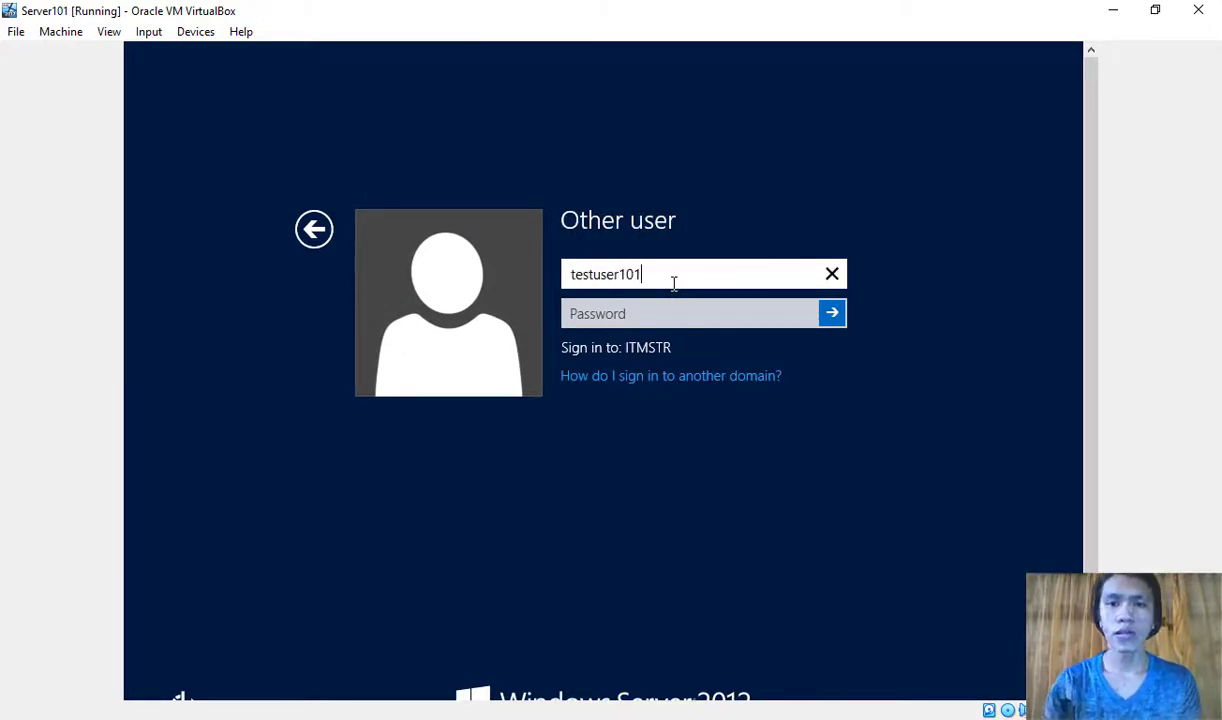
{"action": "key", "text": "Tab"}
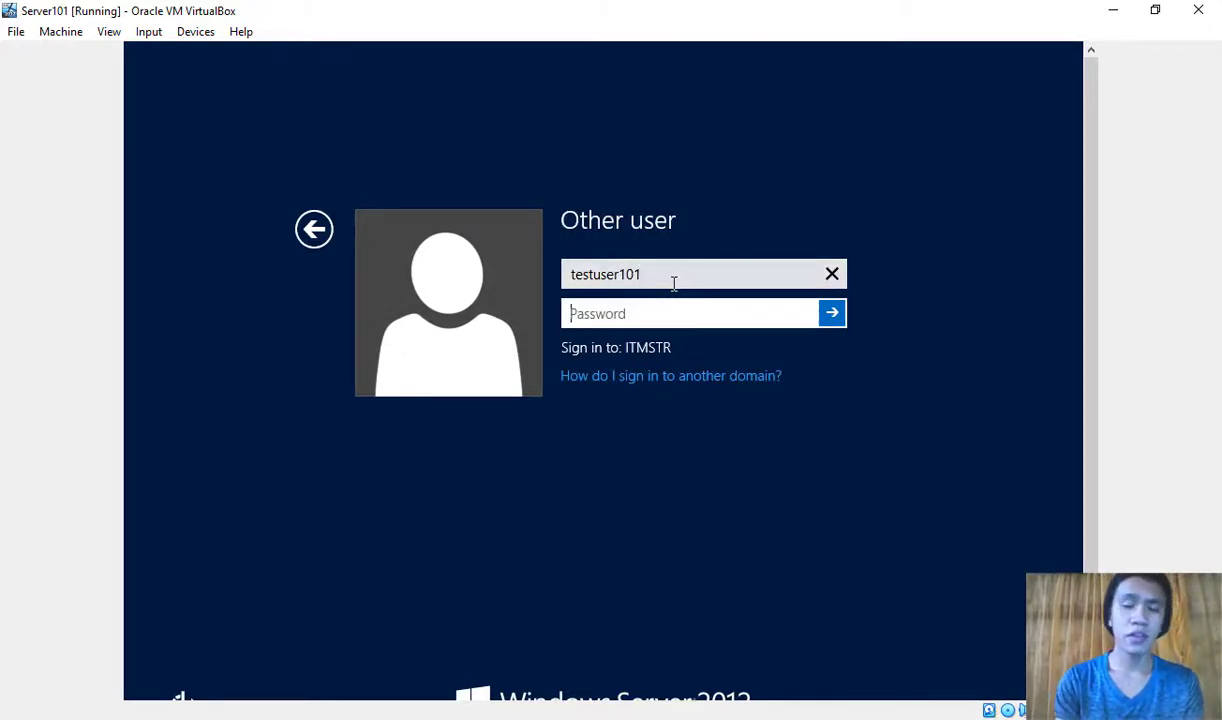
{"action": "type", "text": "•••••"}
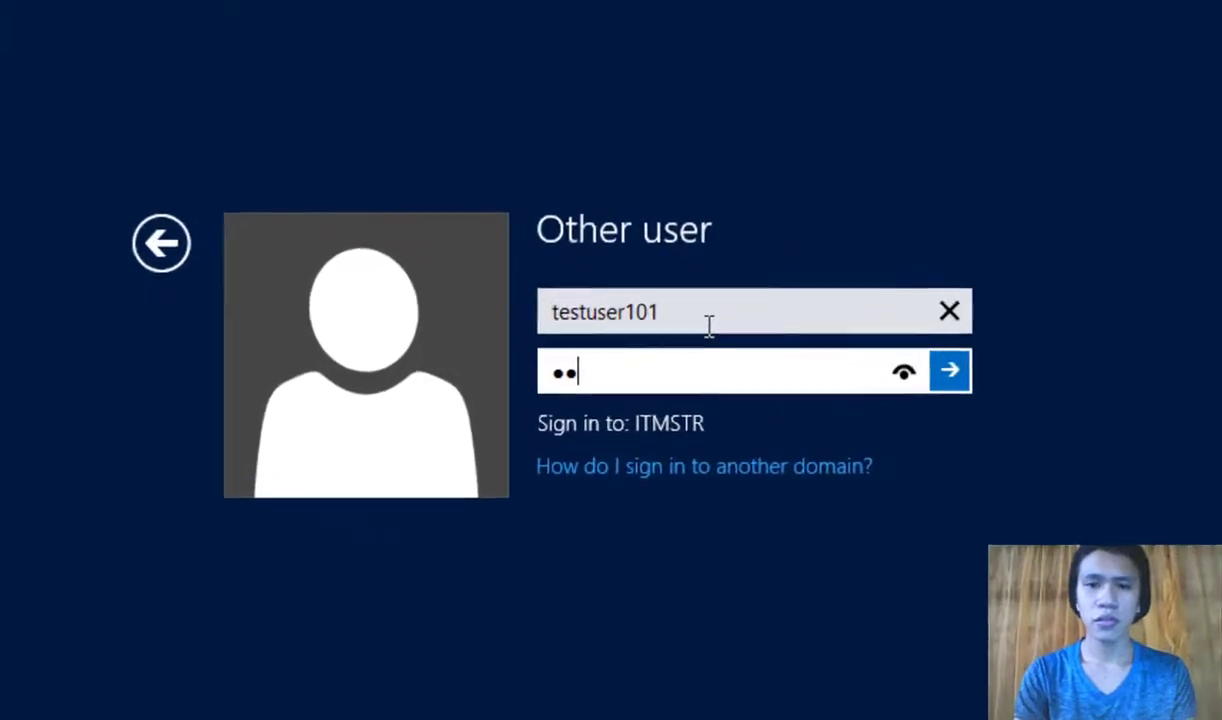
{"action": "type", "text": "•••"}
{"action": "key", "text": "Return"}
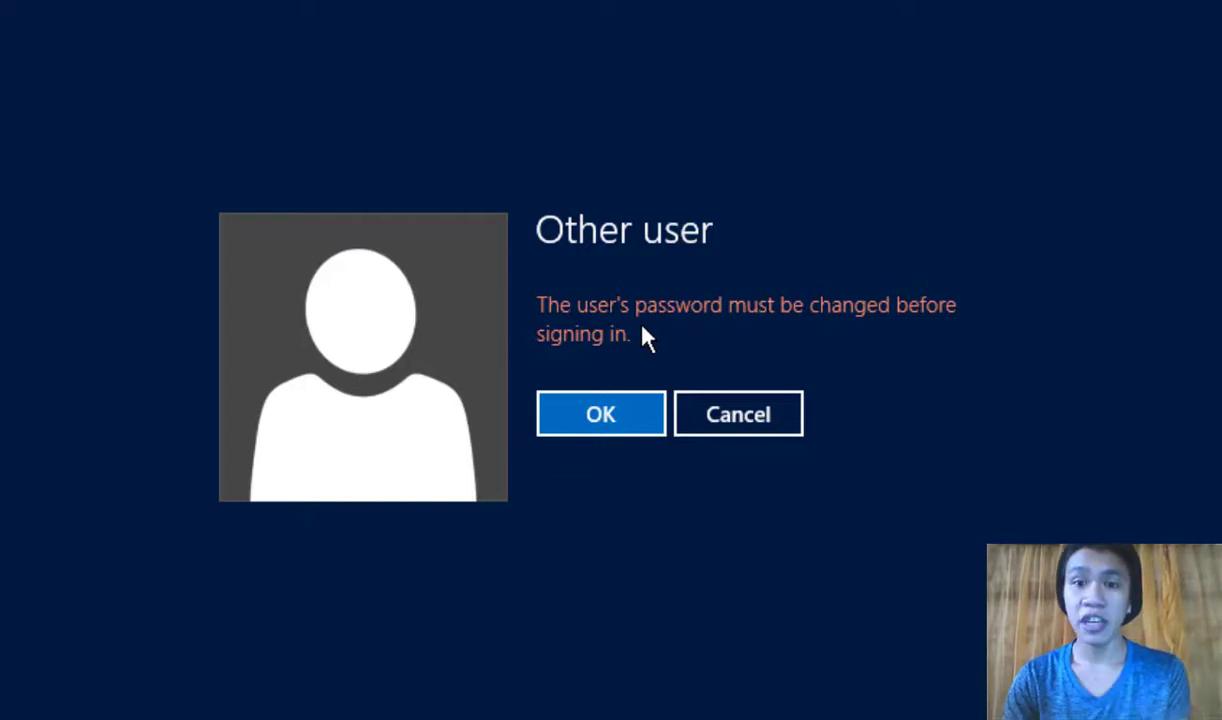
Step: Acknowledge the notice, then enter and confirm a new password for testuser101
{"action": "left_click", "coordinate": [599, 418]}
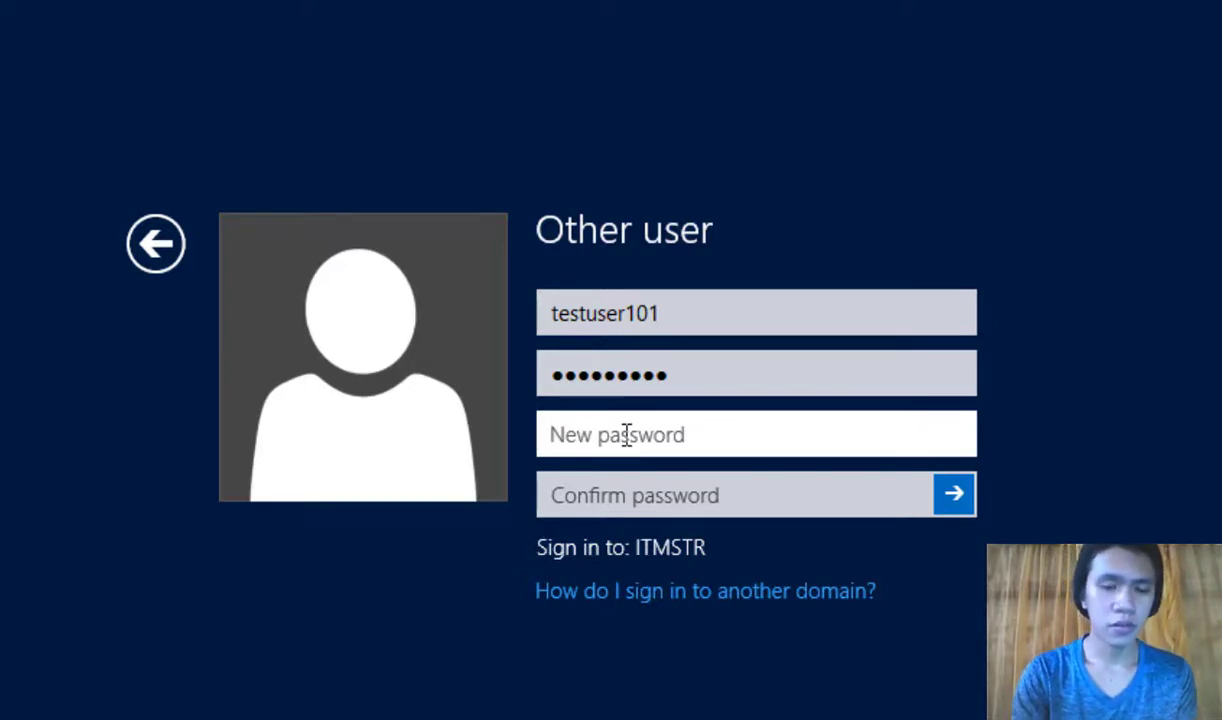
{"action": "type", "text": "P"}
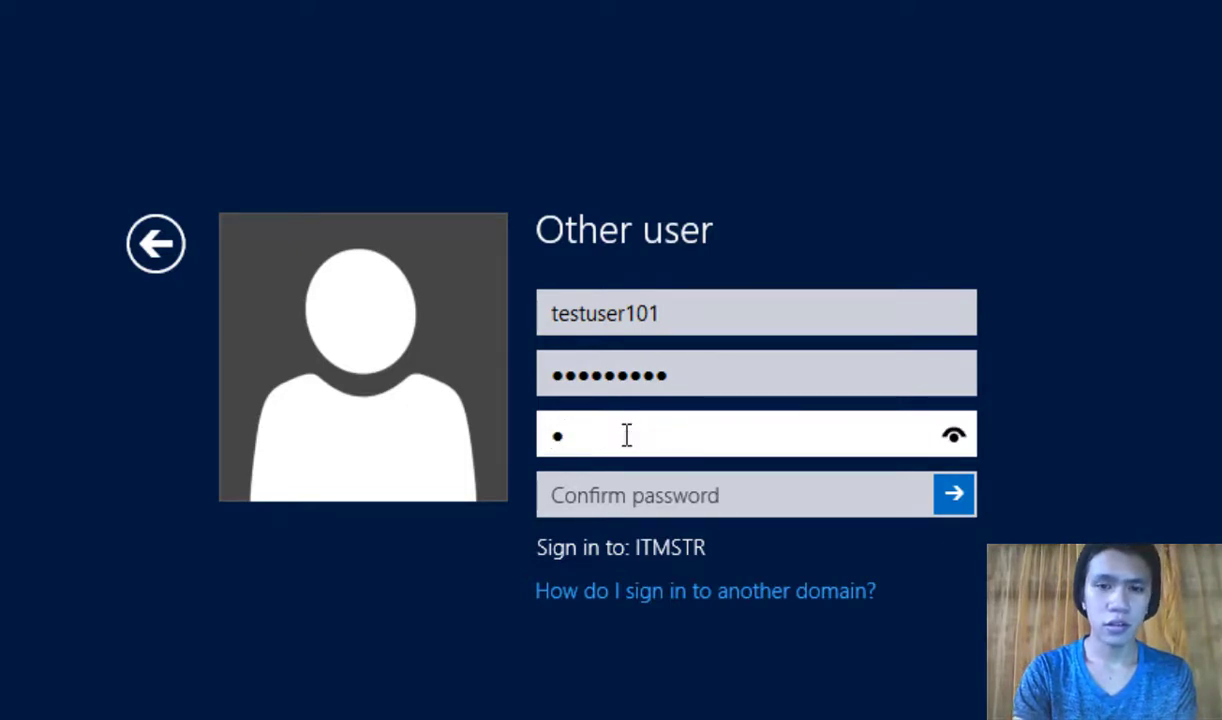
{"action": "type", "text": "assw"}
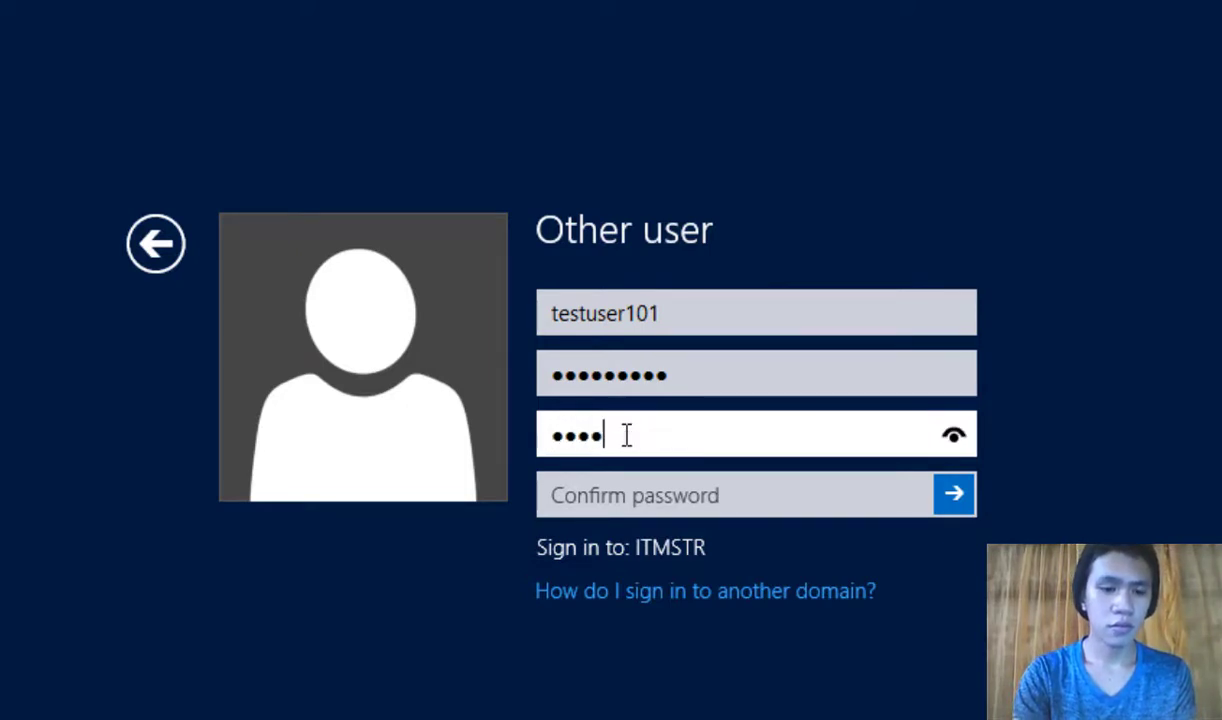
{"action": "type", "text": "ord123!"}
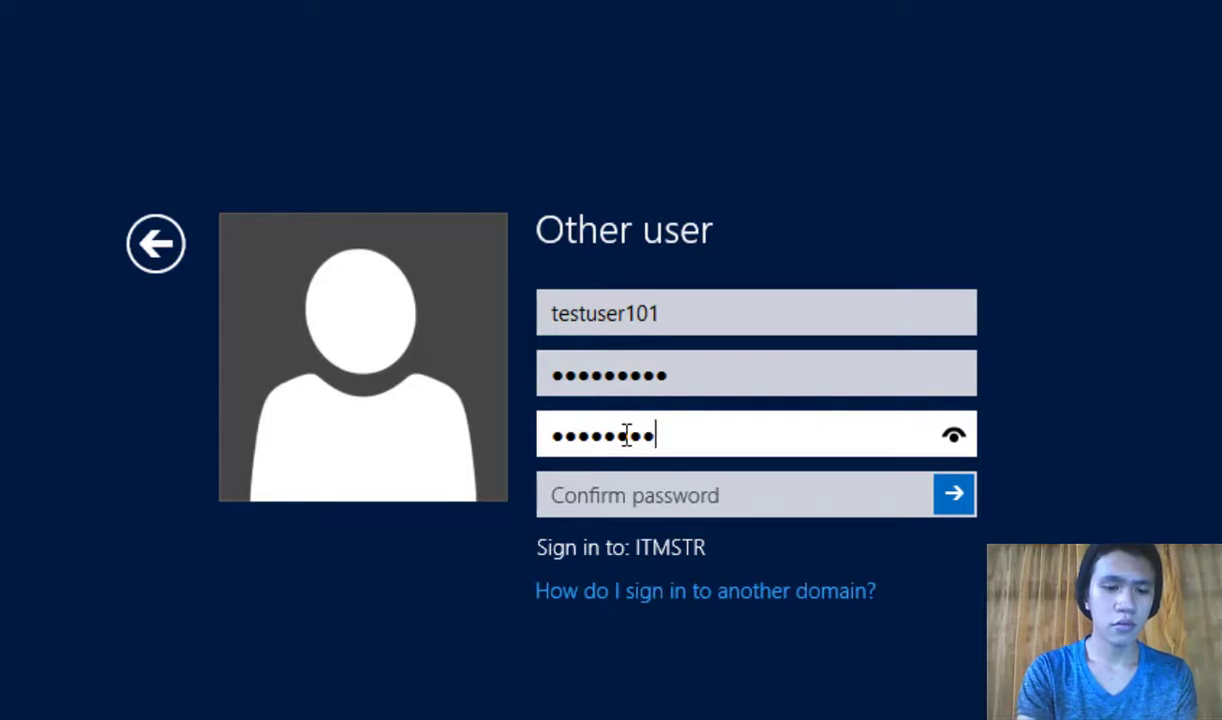
{"action": "type", "text": "45"}
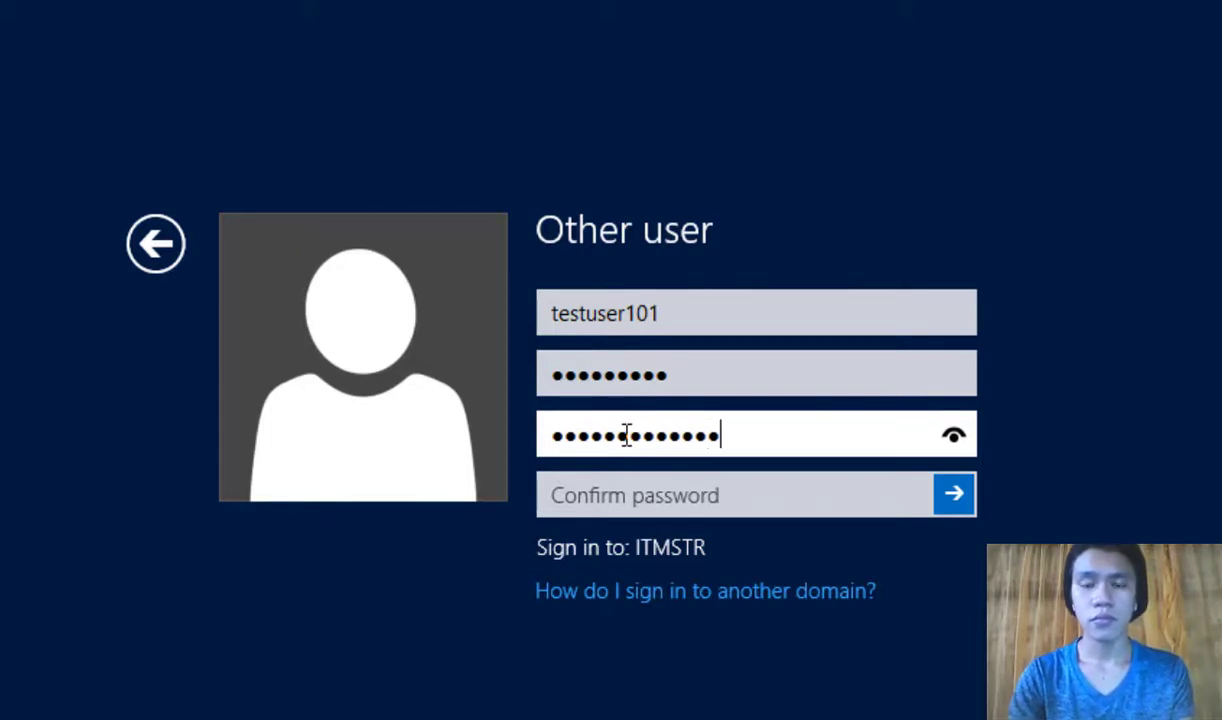
{"action": "key", "text": "Tab"}
{"action": "type", "text": "Passwo"}
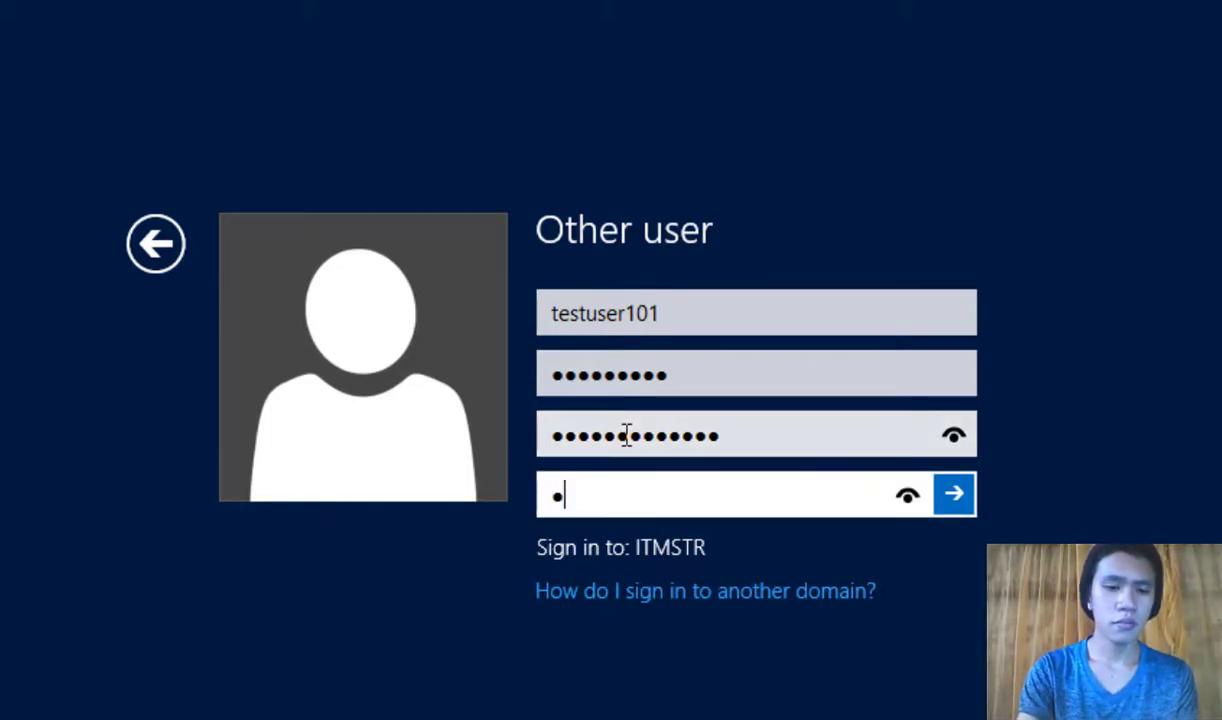
{"action": "type", "text": "rd1234"}
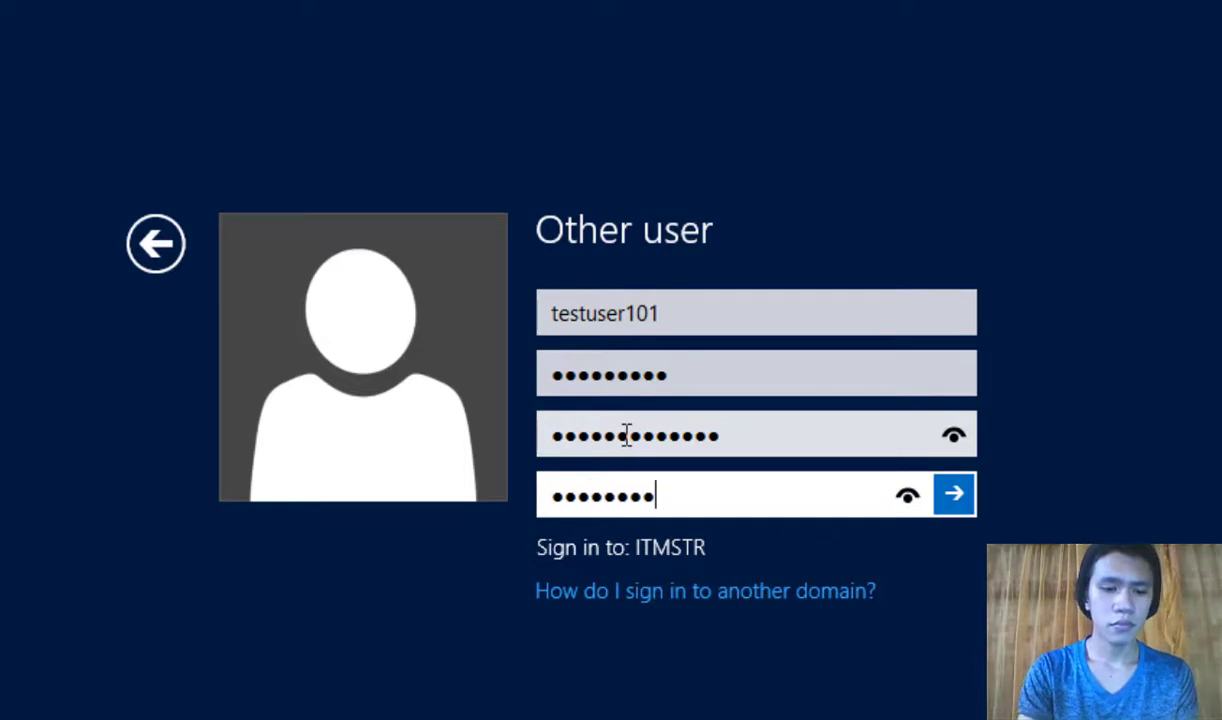
{"action": "type", "text": "5"}
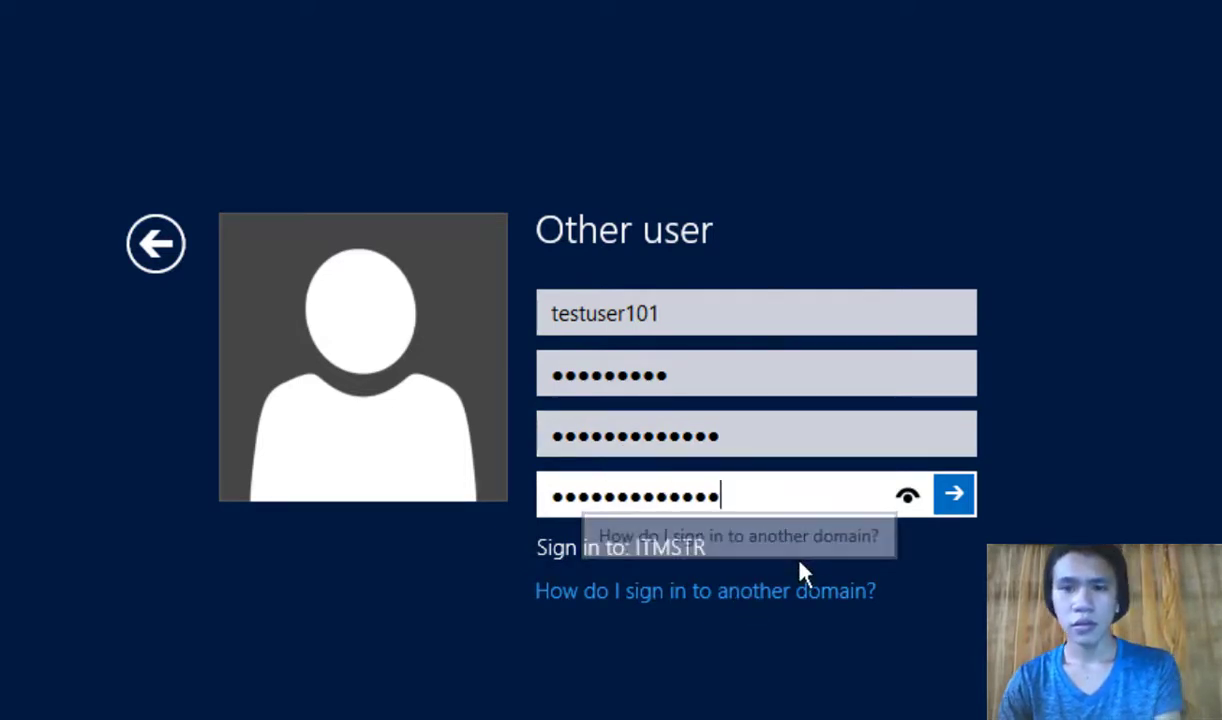
{"action": "key", "text": "Return"}
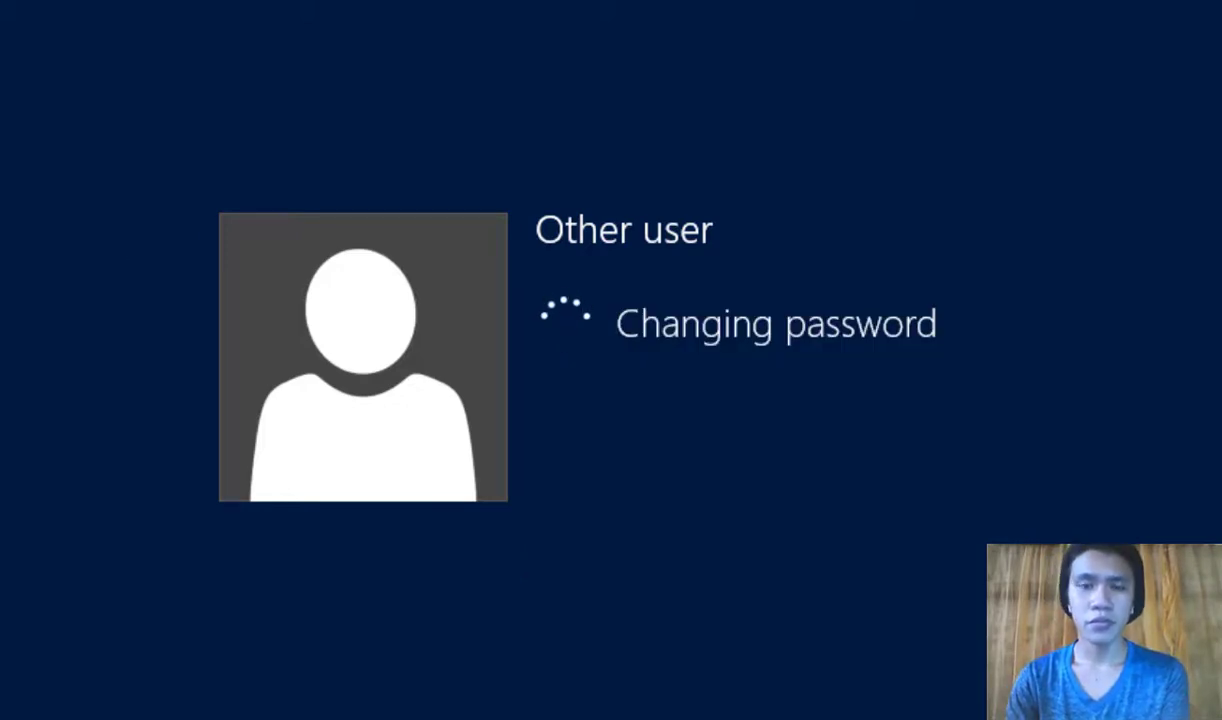